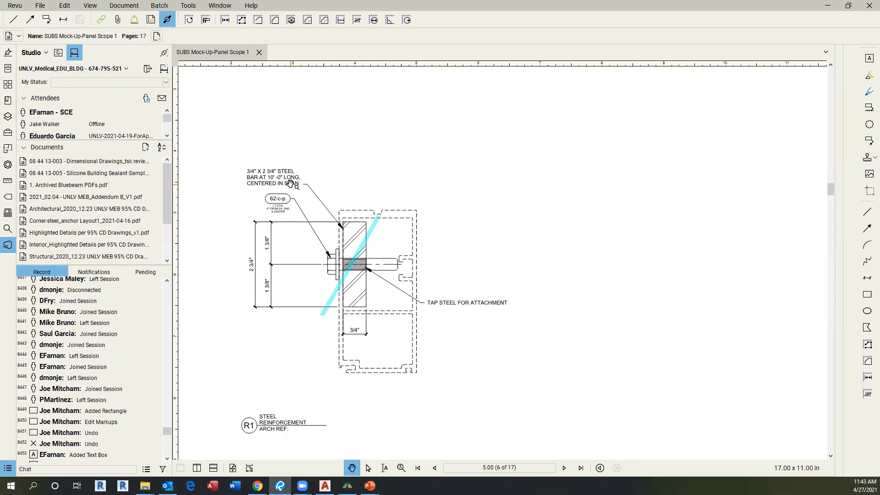
Switch from the shop drawing PDF to AutoCAD and open the 5-00 Steel Bar drawing from the Steel_ShopUse folder.
{"action": "scroll", "coordinate": [470, 201], "scroll_direction": "down", "scroll_amount": 1}
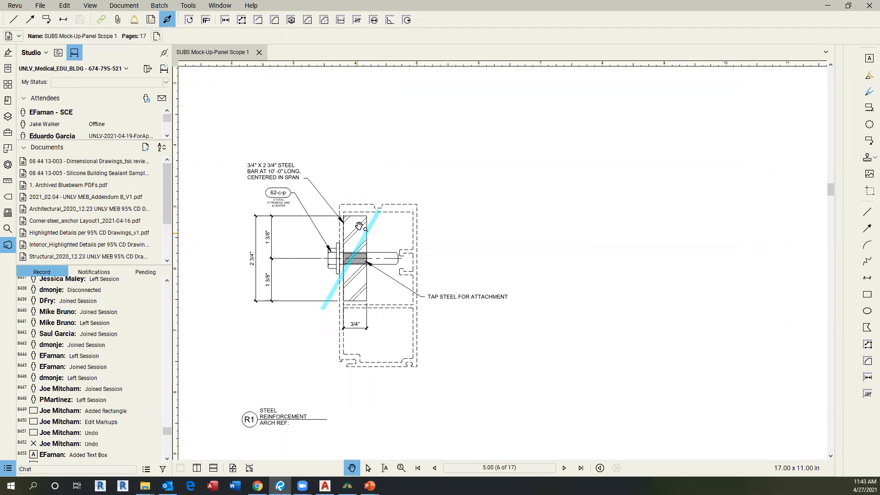
{"action": "mouse_move", "coordinate": [324, 485]}
{"action": "left_click", "coordinate": [331, 460]}
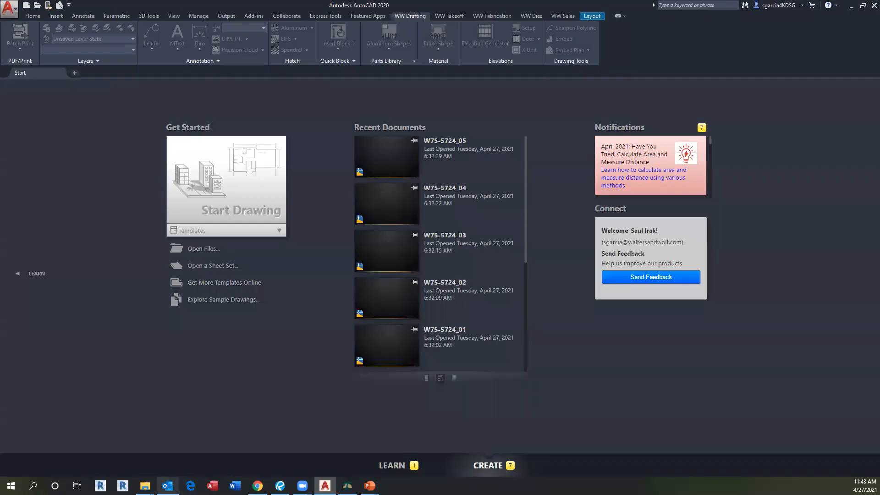
{"action": "mouse_move", "coordinate": [145, 485]}
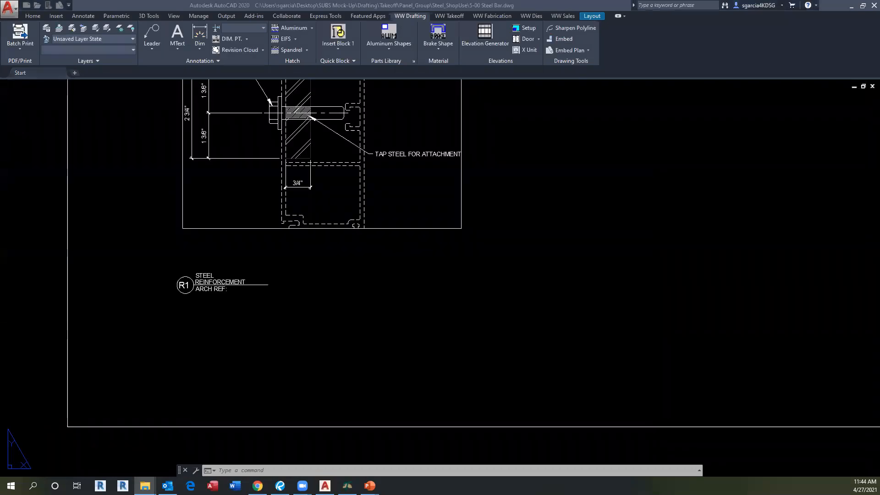
{"action": "left_click", "coordinate": [395, 252]}
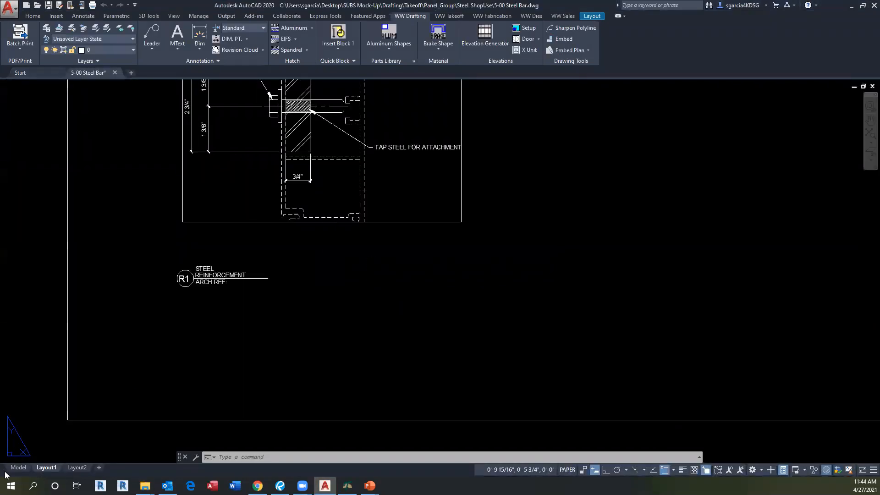
Switch the steel bar drawing to model space and check the reinforcement detail's block reference.
{"action": "left_click", "coordinate": [18, 468]}
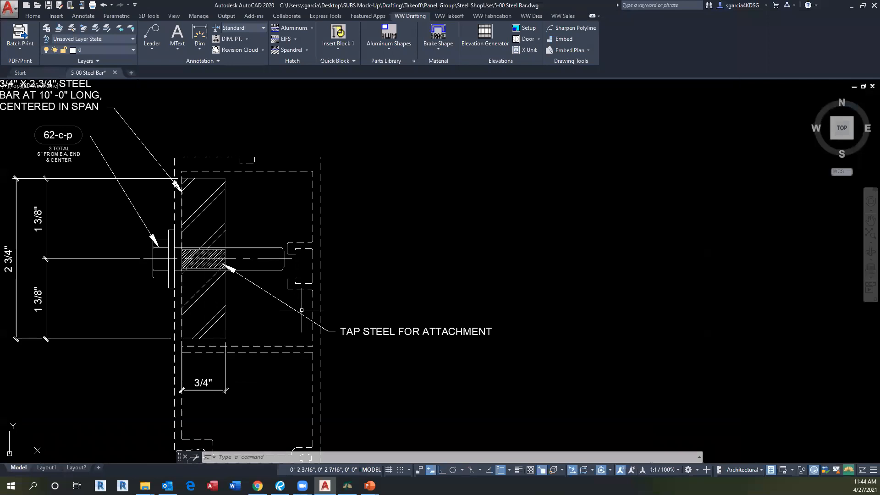
{"action": "scroll", "coordinate": [302, 311], "scroll_direction": "down", "scroll_amount": 2}
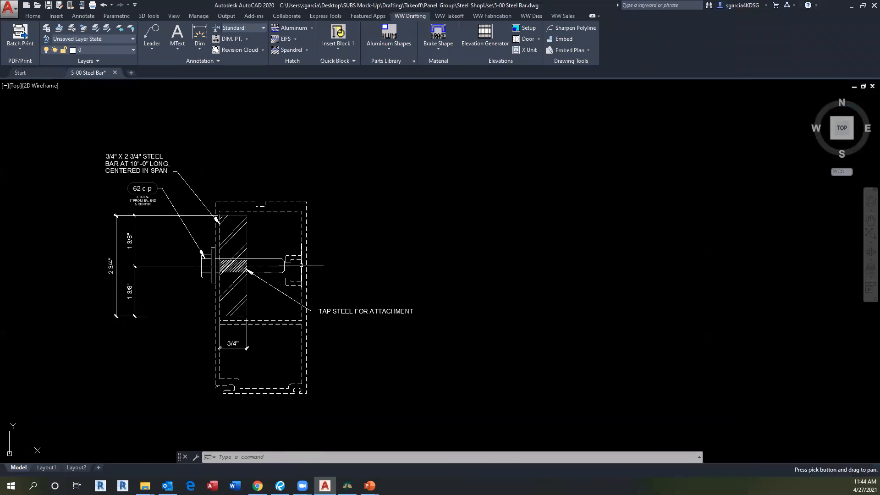
{"action": "left_click", "coordinate": [251, 234]}
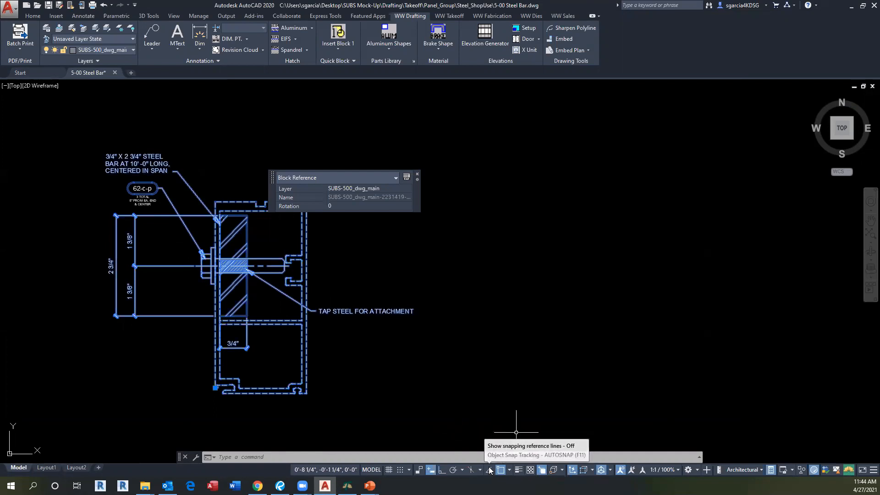
{"action": "key", "text": "Escape"}
Trace the hatched steel bar with a rectangle from its upper-right corner to its lower-left corner.
{"action": "type", "text": "rec"}
{"action": "key", "text": "Return"}
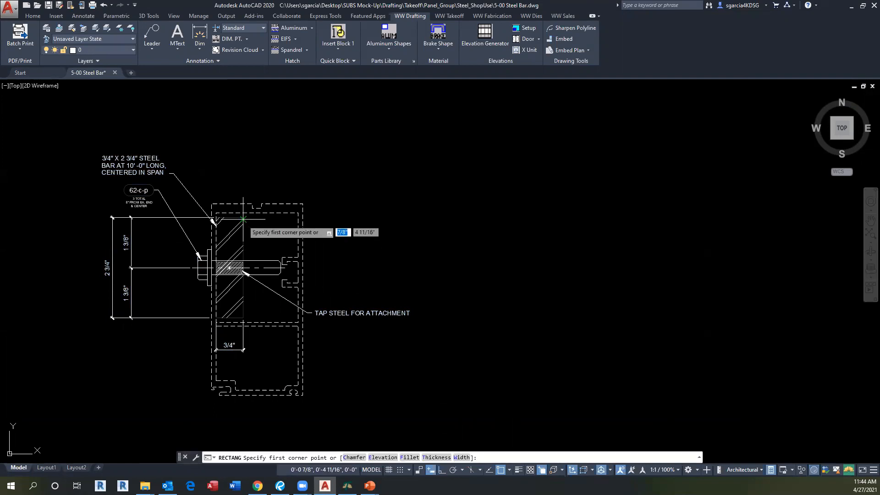
{"action": "scroll", "coordinate": [243, 216], "scroll_direction": "up", "scroll_amount": 5}
{"action": "left_click", "coordinate": [234, 212]}
{"action": "scroll", "coordinate": [234, 212], "scroll_direction": "up", "scroll_amount": 4}
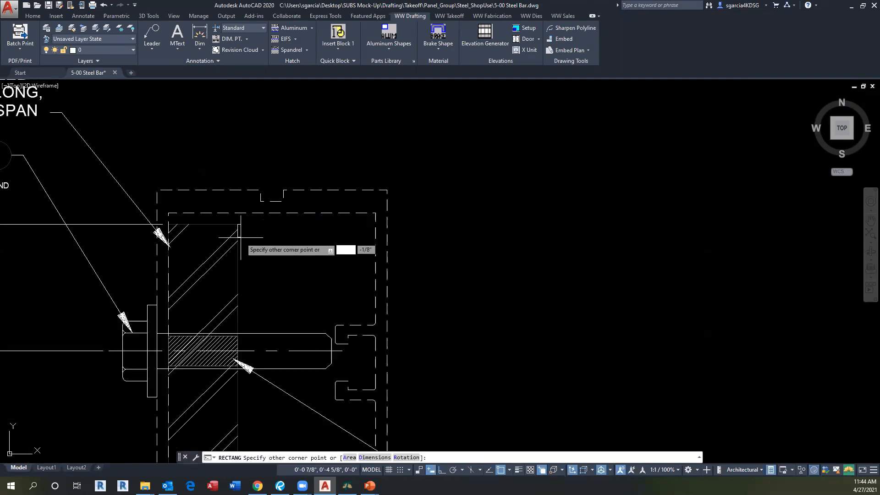
{"action": "scroll", "coordinate": [247, 348], "scroll_direction": "up", "scroll_amount": 4}
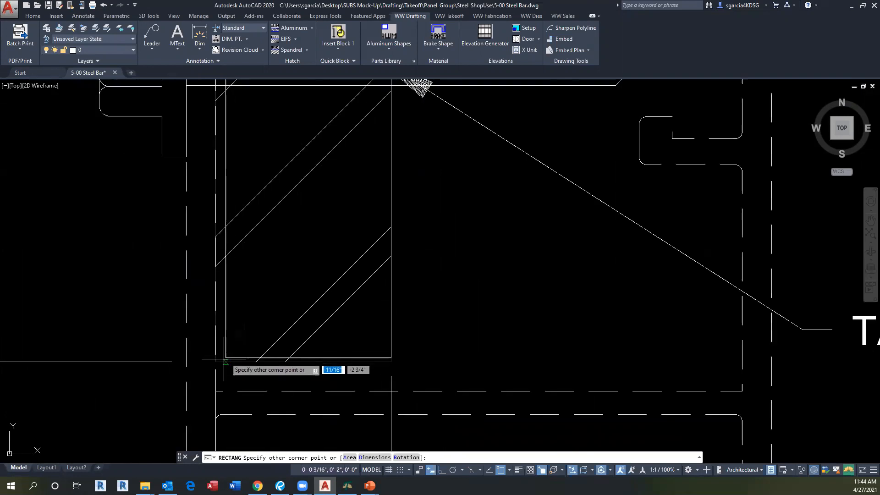
{"action": "left_click", "coordinate": [215, 363]}
{"action": "scroll", "coordinate": [215, 364], "scroll_direction": "down", "scroll_amount": 4}
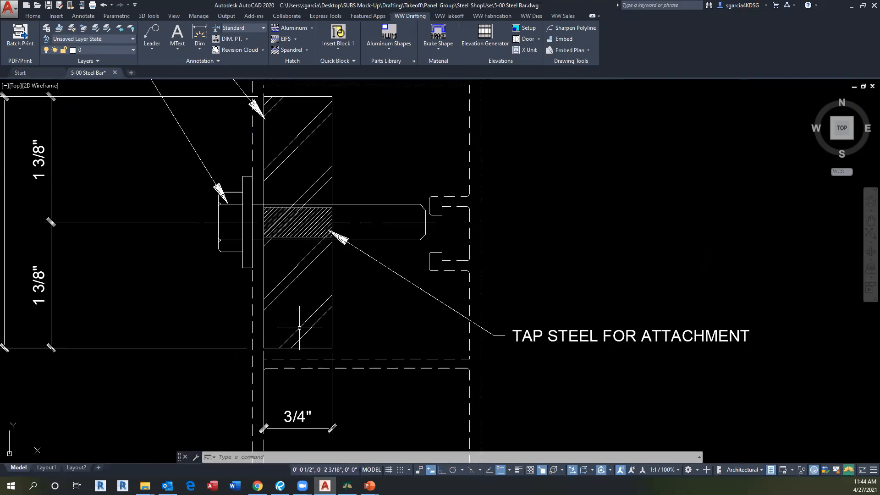
Move the traced rectangle out of the detail into the empty space to its right.
{"action": "type", "text": "m"}
{"action": "key", "text": "Return"}
{"action": "left_click", "coordinate": [332, 263]}
{"action": "left_click", "coordinate": [355, 297]}
{"action": "key", "text": "Return"}
{"action": "left_click", "coordinate": [299, 273]}
{"action": "scroll", "coordinate": [635, 250], "scroll_direction": "down", "scroll_amount": 4}
{"action": "middle_click_drag", "start_coordinate": [634, 250], "coordinate": [398, 323]}
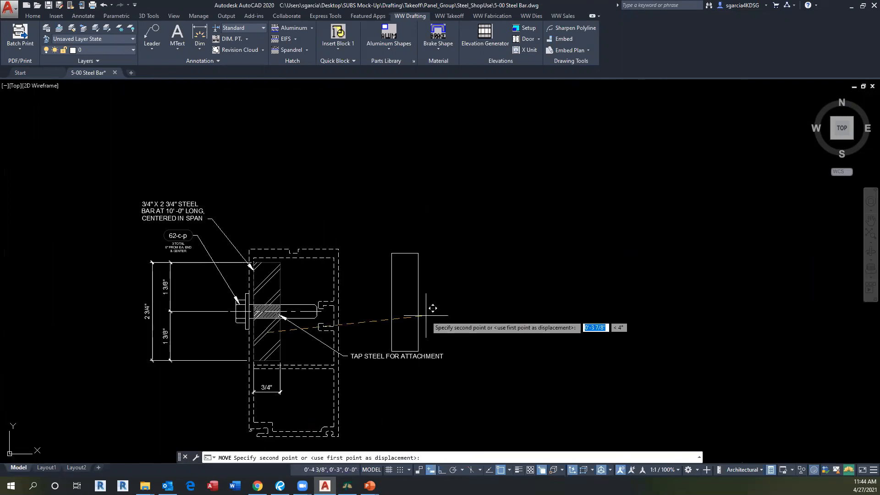
{"action": "left_click", "coordinate": [582, 255]}
Rotate the rectangle to 270° about its centre with Ortho on so that it lies horizontally.
{"action": "type", "text": "r"}
{"action": "key", "text": "Return"}
{"action": "left_click", "coordinate": [573, 270]}
{"action": "left_click", "coordinate": [581, 221]}
{"action": "key", "text": "Return"}
{"action": "scroll", "coordinate": [579, 247], "scroll_direction": "down", "scroll_amount": 2}
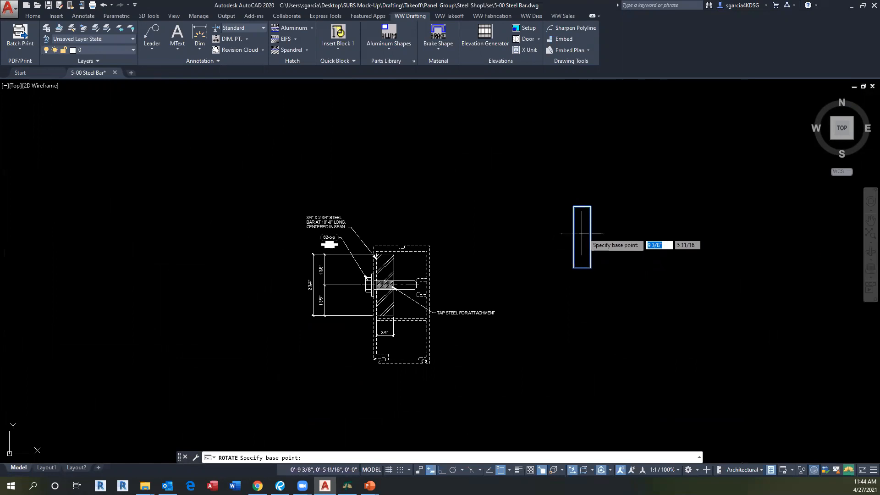
{"action": "left_click", "coordinate": [582, 236]}
{"action": "key", "text": "F8"}
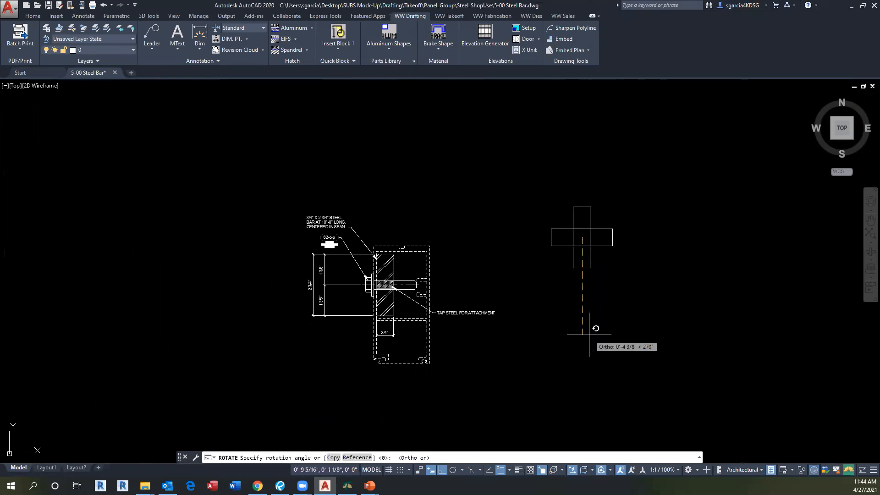
{"action": "left_click", "coordinate": [589, 334]}
Start the Write Block command and choose the horizontal rectangle as its source object.
{"action": "scroll", "coordinate": [596, 253], "scroll_direction": "down", "scroll_amount": 2}
{"action": "middle_click_drag", "start_coordinate": [590, 252], "coordinate": [504, 262]}
{"action": "scroll", "coordinate": [510, 254], "scroll_direction": "up", "scroll_amount": 3}
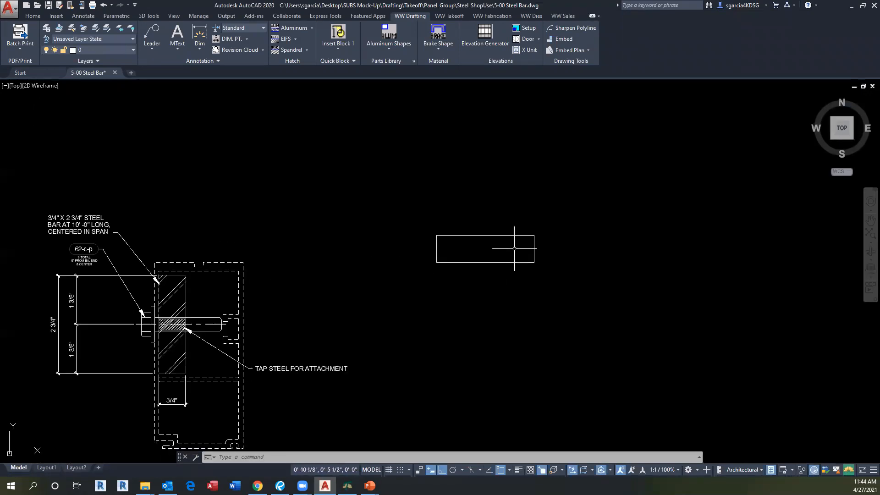
{"action": "type", "text": "WBLOCK"}
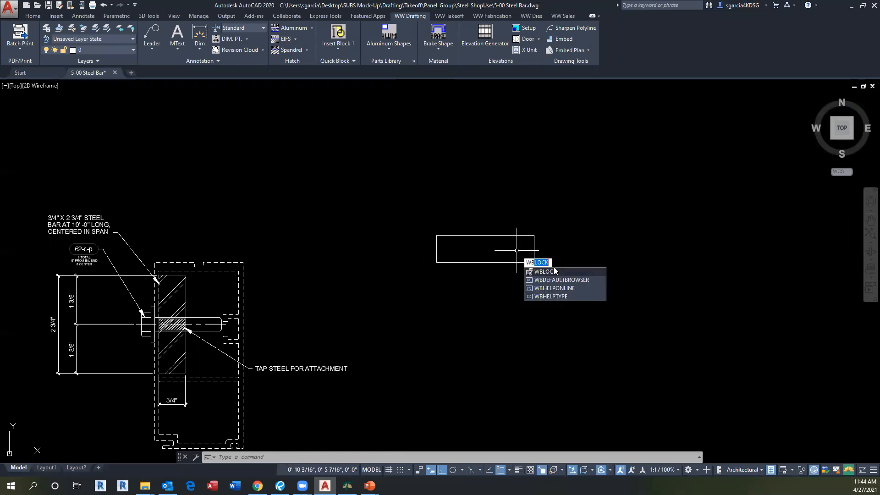
{"action": "left_click", "coordinate": [555, 270]}
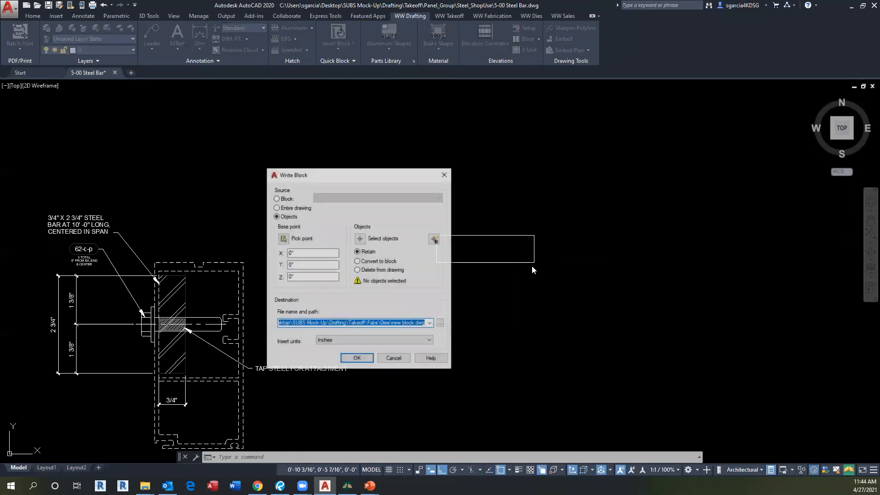
{"action": "left_click", "coordinate": [363, 242]}
{"action": "left_click", "coordinate": [508, 235]}
{"action": "key", "text": "Return"}
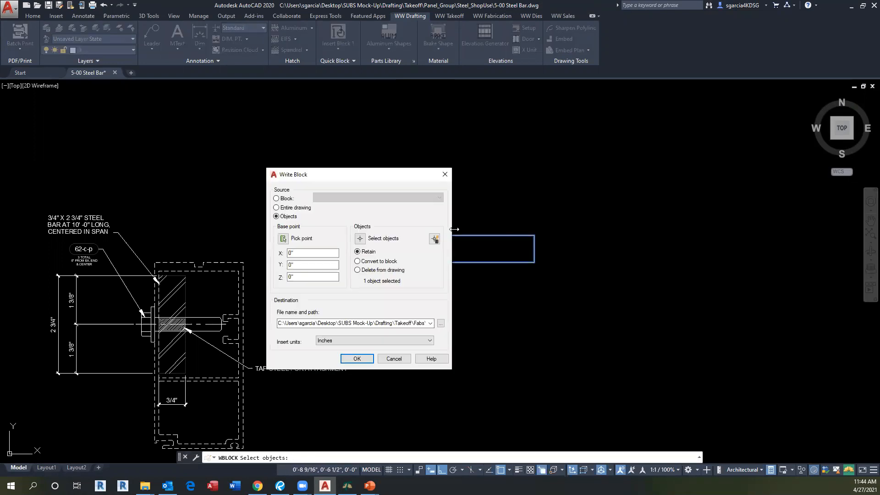
Set the block's destination to the Fabs\Dies folder with the file name STL23434 and write the block.
{"action": "left_click", "coordinate": [440, 324]}
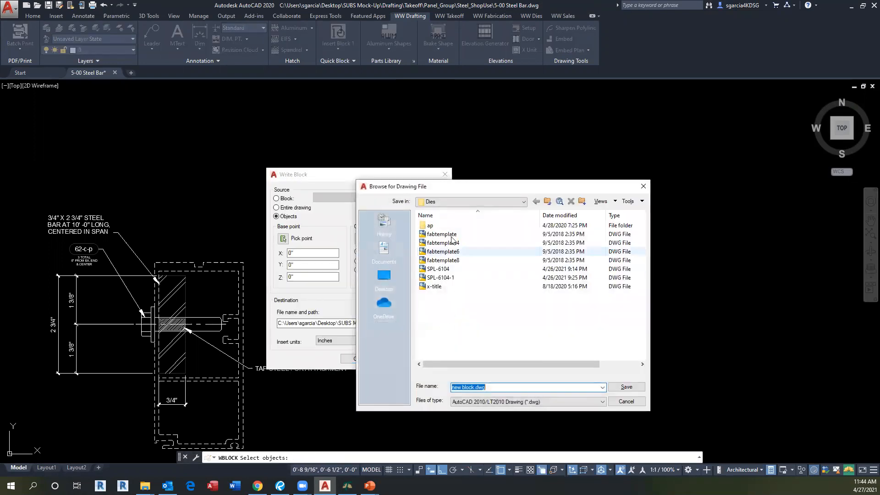
{"action": "left_click", "coordinate": [462, 204]}
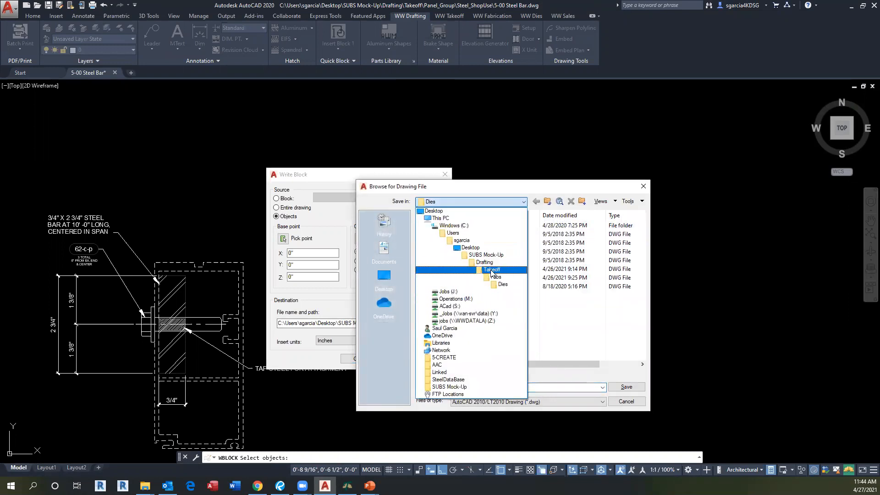
{"action": "left_click", "coordinate": [501, 284]}
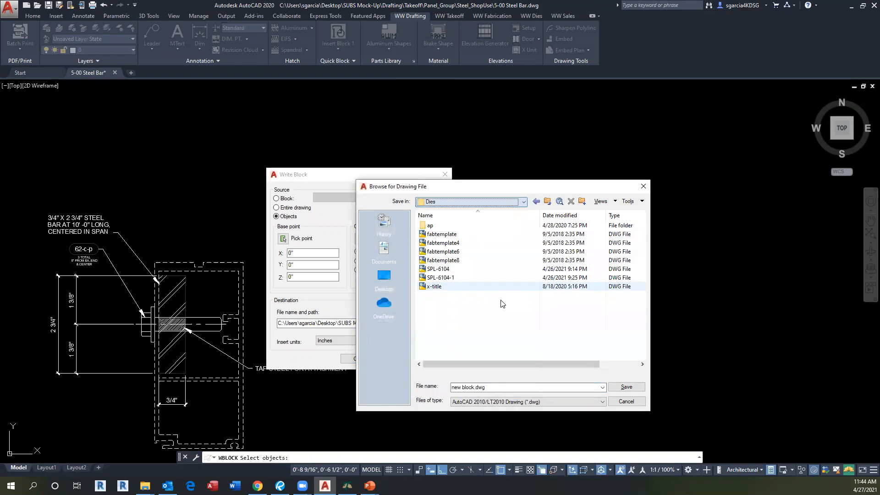
{"action": "left_click", "coordinate": [492, 388]}
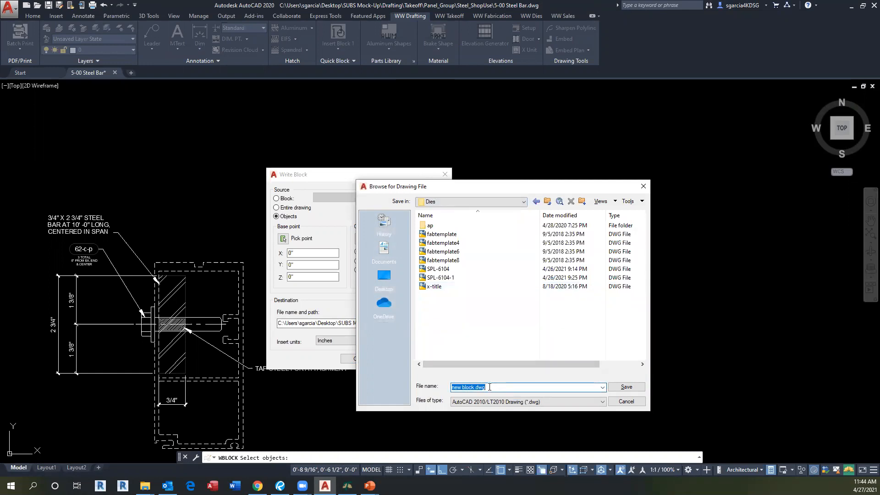
{"action": "type", "text": "STL23434"}
{"action": "left_click", "coordinate": [636, 388]}
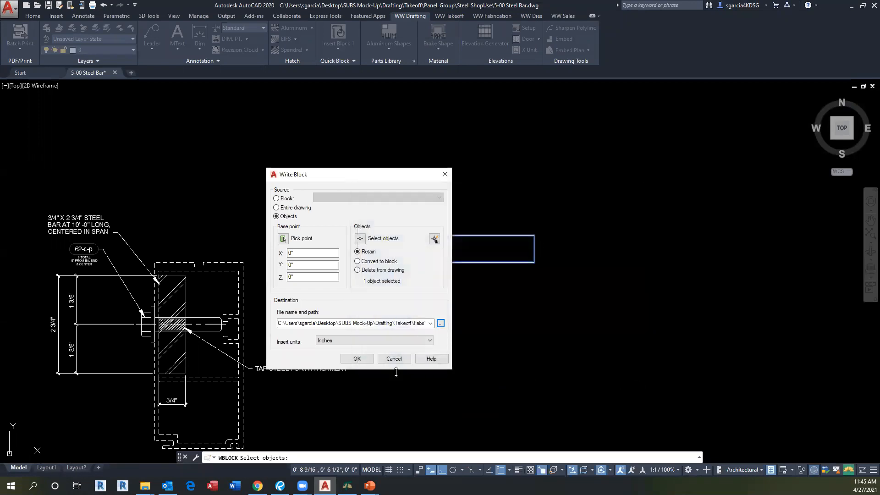
{"action": "left_click", "coordinate": [356, 358]}
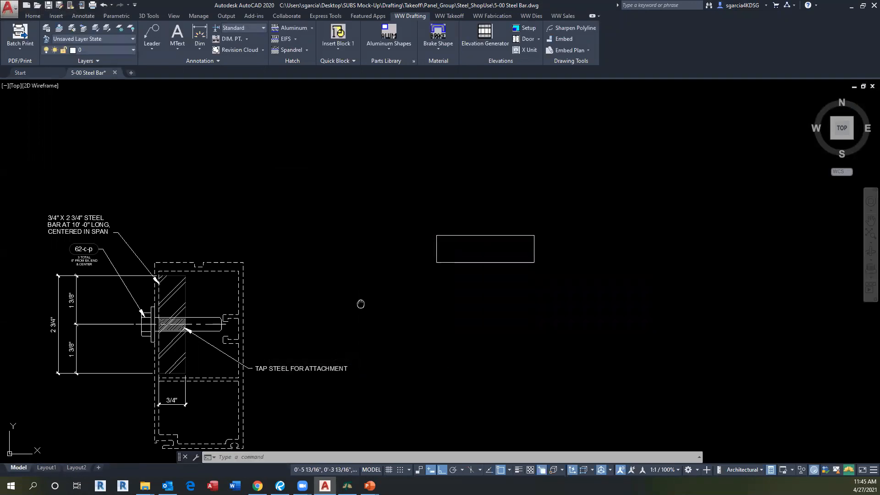
Switch to the PowerPoint slide show, read the QBIM command slide, and return to AutoCAD.
{"action": "middle_click_drag", "start_coordinate": [360, 303], "coordinate": [363, 281]}
{"action": "mouse_move", "coordinate": [370, 485]}
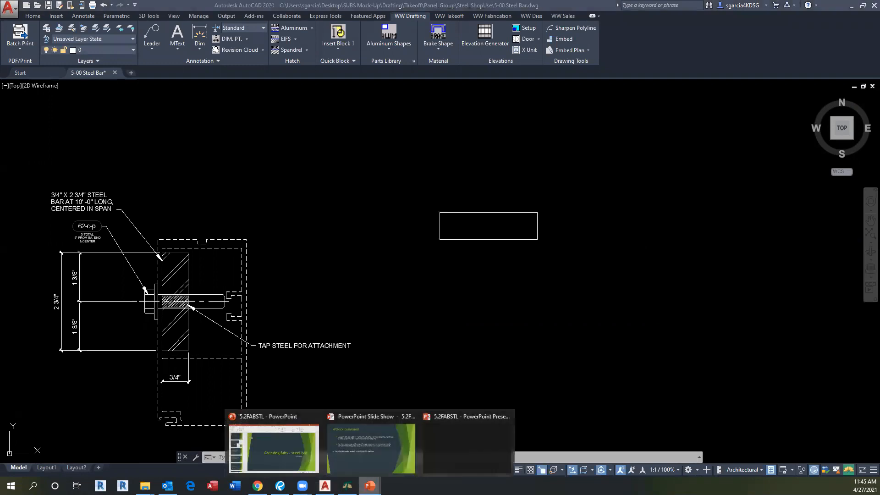
{"action": "left_click", "coordinate": [473, 436]}
{"action": "left_click", "coordinate": [661, 293]}
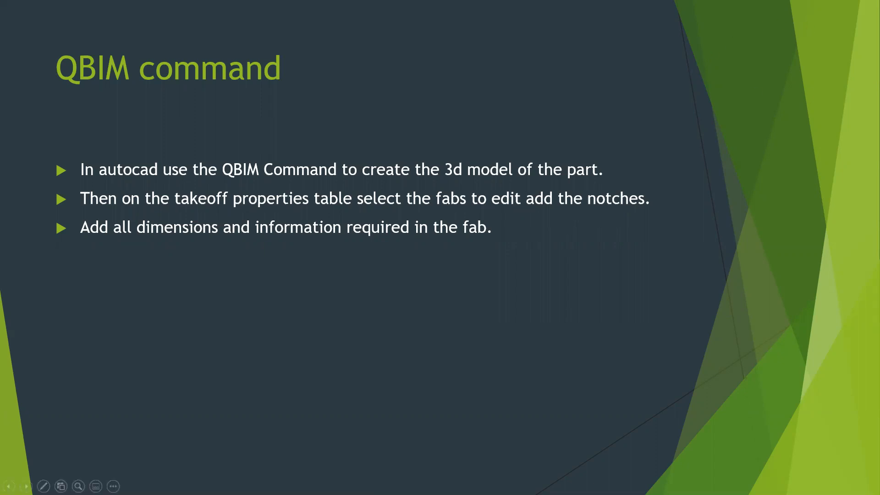
{"action": "key", "text": "alt+Tab"}
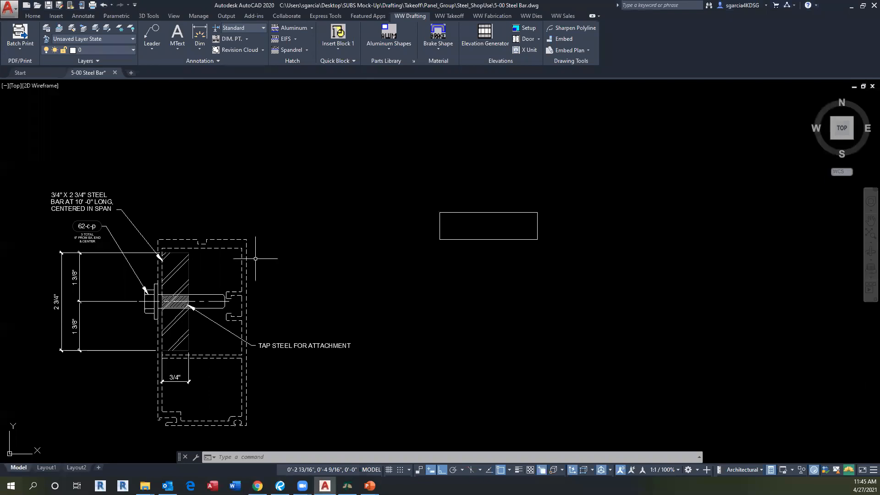
Switch to File Explorer and browse from the Takeoff files to the Drafting\Drawings\FieldUseTags folder.
{"action": "mouse_move", "coordinate": [145, 485]}
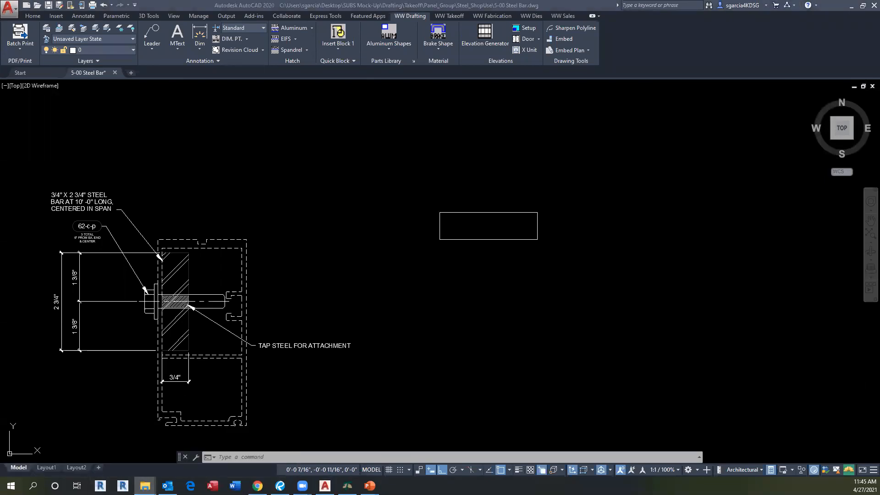
{"action": "double_click", "coordinate": [463, 198]}
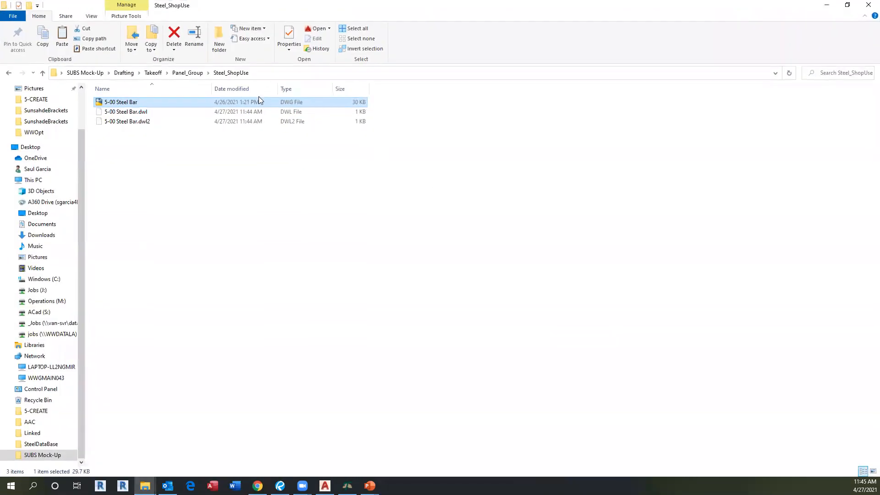
{"action": "left_click", "coordinate": [154, 74]}
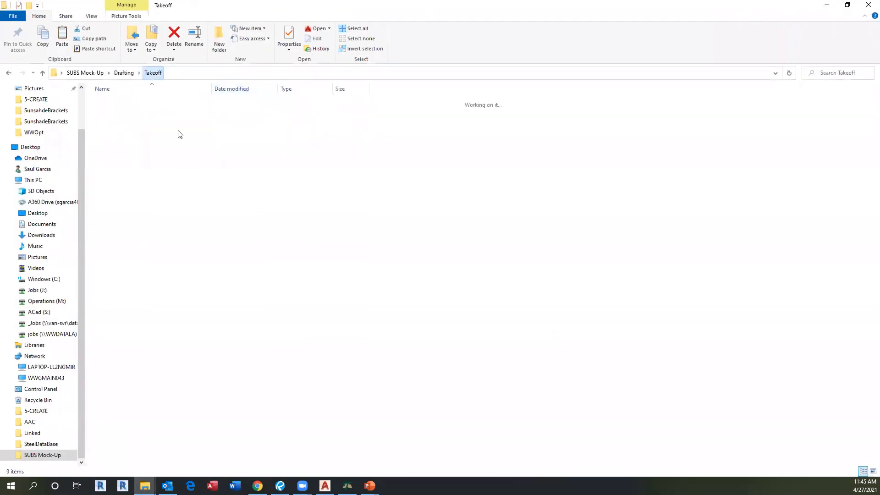
{"action": "left_click", "coordinate": [130, 73]}
{"action": "double_click", "coordinate": [115, 103]}
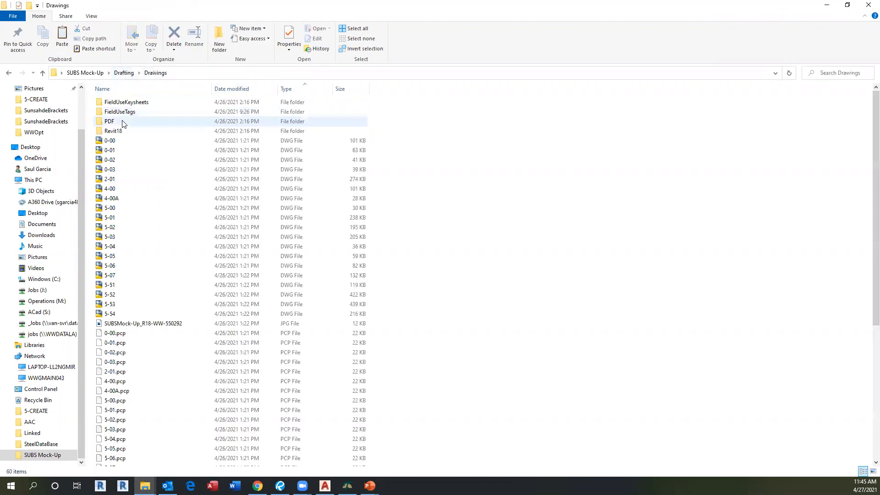
{"action": "double_click", "coordinate": [122, 113]}
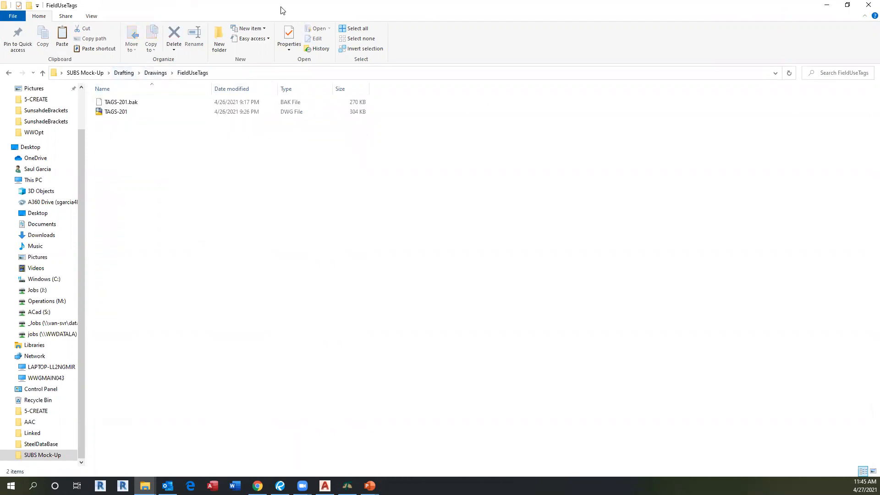
Open the TAGS-201 drawing from the FieldUseTags folder in AutoCAD.
{"action": "double_click", "coordinate": [282, 10]}
{"action": "left_click_drag", "start_coordinate": [381, 151], "coordinate": [427, 337]}
{"action": "left_click_drag", "start_coordinate": [428, 440], "coordinate": [430, 448]}
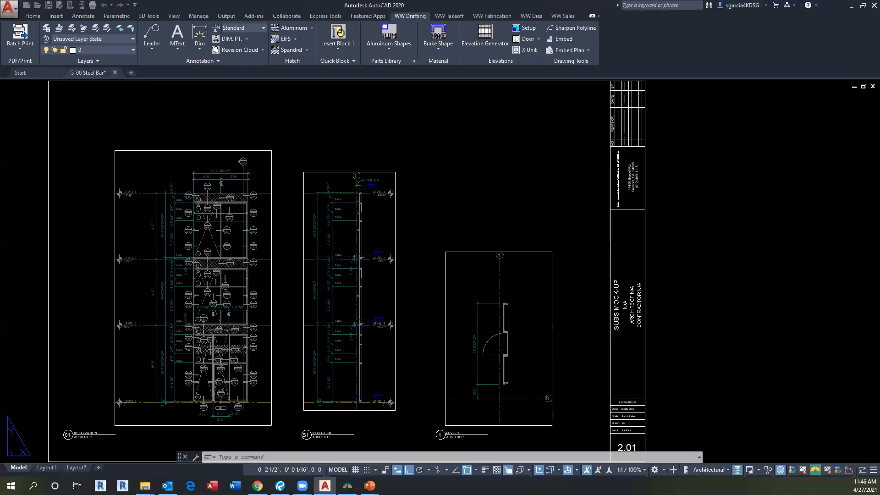
{"action": "left_click", "coordinate": [410, 253]}
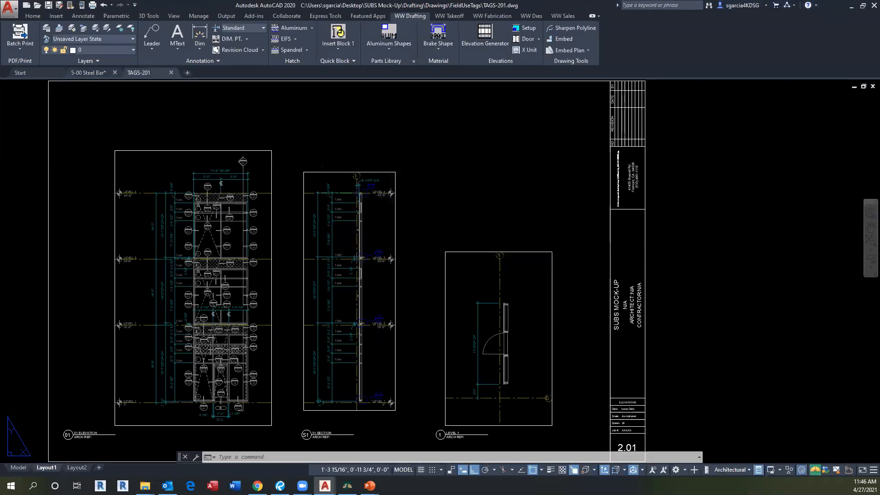
{"action": "middle_click_drag", "start_coordinate": [364, 210], "coordinate": [370, 214]}
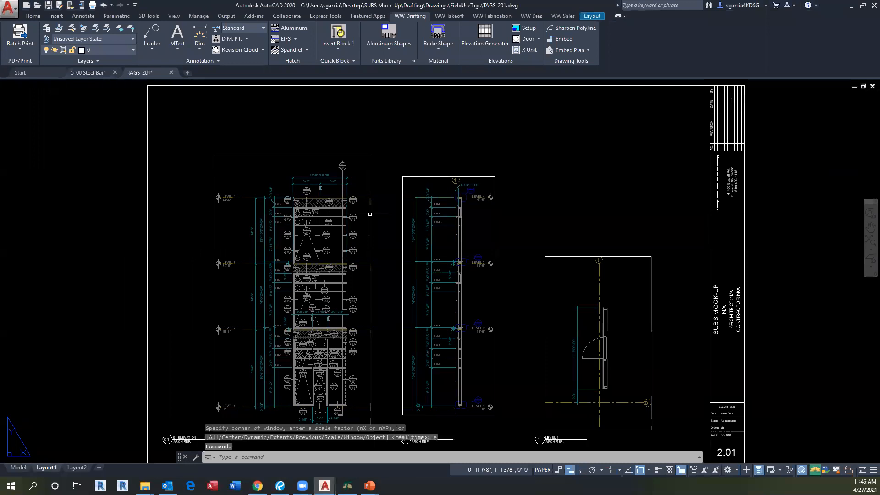
Switch the TAGS-201 drawing to model space and run the LMM2 command on the elevations.
{"action": "type", "text": "TM"}
{"action": "key", "text": "Return"}
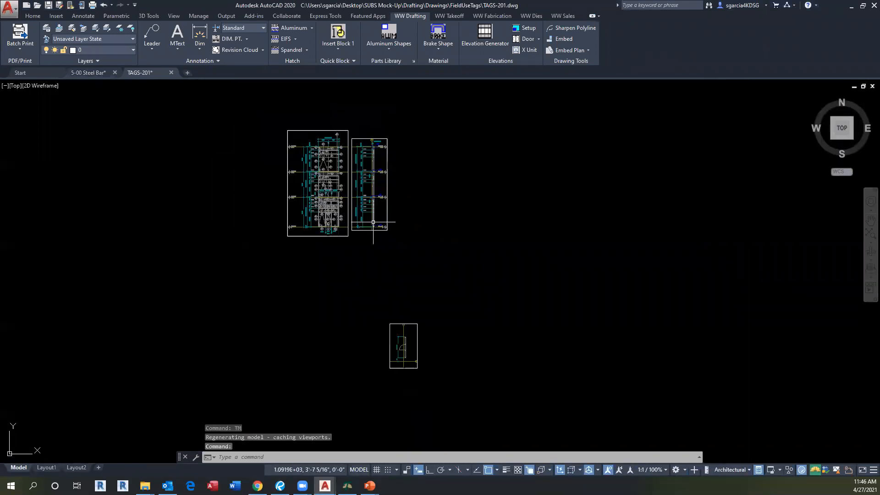
{"action": "middle_click_drag", "start_coordinate": [372, 222], "coordinate": [403, 287]}
{"action": "type", "text": "LMM2"}
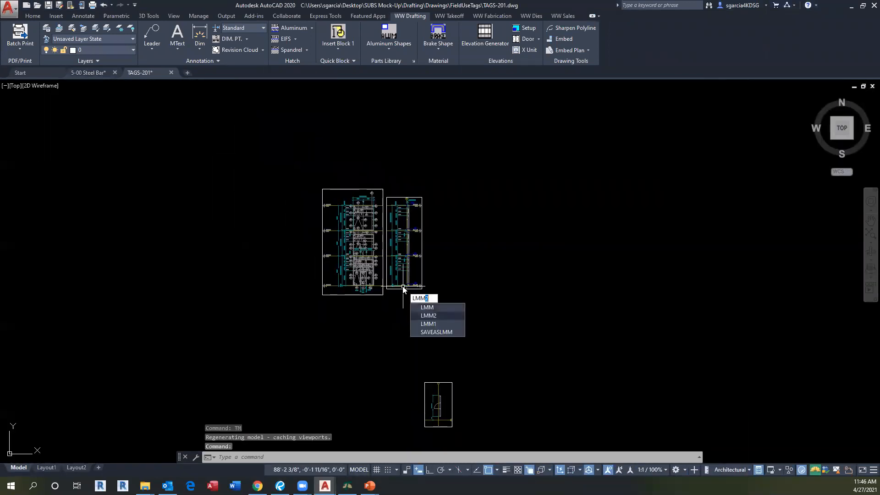
{"action": "key", "text": "Return"}
{"action": "scroll", "coordinate": [375, 428], "scroll_direction": "up", "scroll_amount": 5}
Switch to Bluebeam Revu, examine the R1 5.00 tag locations on the page 2.01 elevation, and return to AutoCAD.
{"action": "key", "text": "alt+Tab"}
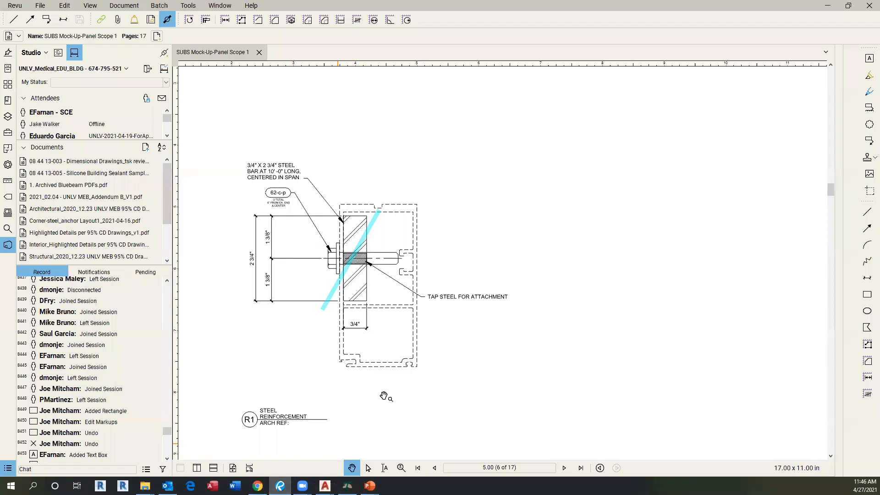
{"action": "left_click", "coordinate": [519, 465]}
{"action": "type", "text": "2.01"}
{"action": "key", "text": "Return"}
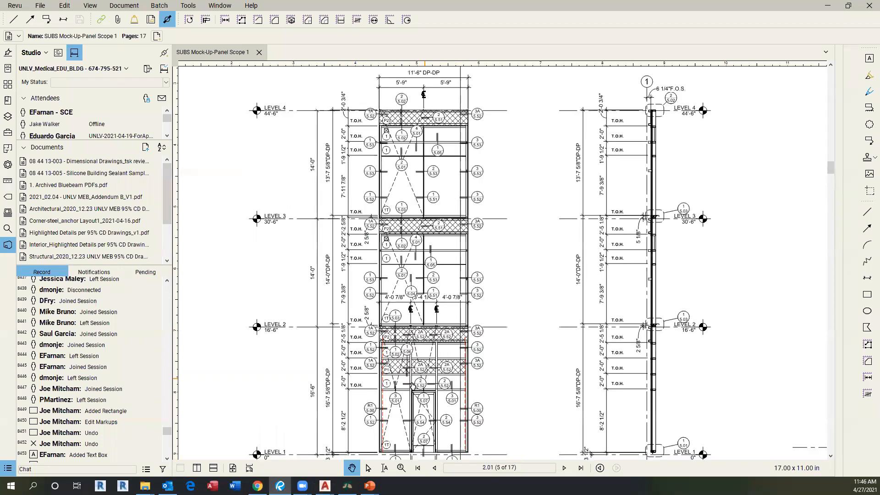
{"action": "scroll", "coordinate": [381, 422], "scroll_direction": "up", "scroll_amount": 2}
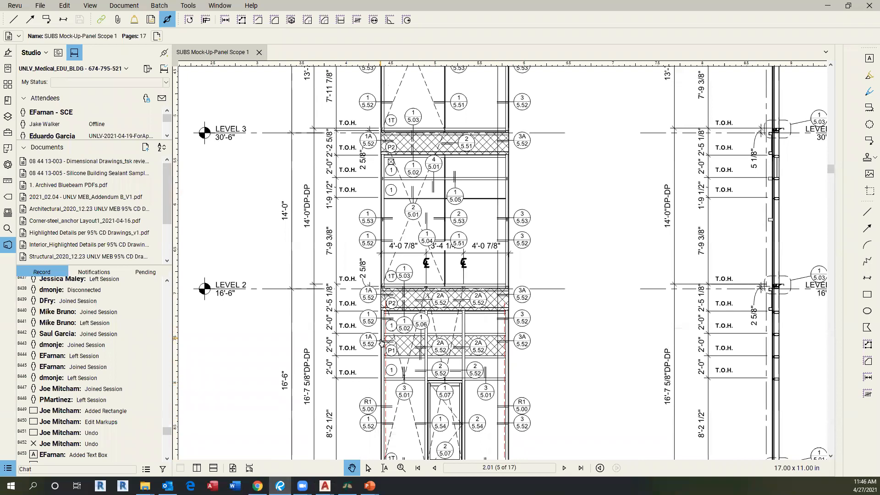
{"action": "mouse_move", "coordinate": [564, 321]}
{"action": "left_mouse_down"}
{"action": "mouse_move", "coordinate": [538, 316]}
{"action": "mouse_move", "coordinate": [522, 286]}
{"action": "left_mouse_up"}
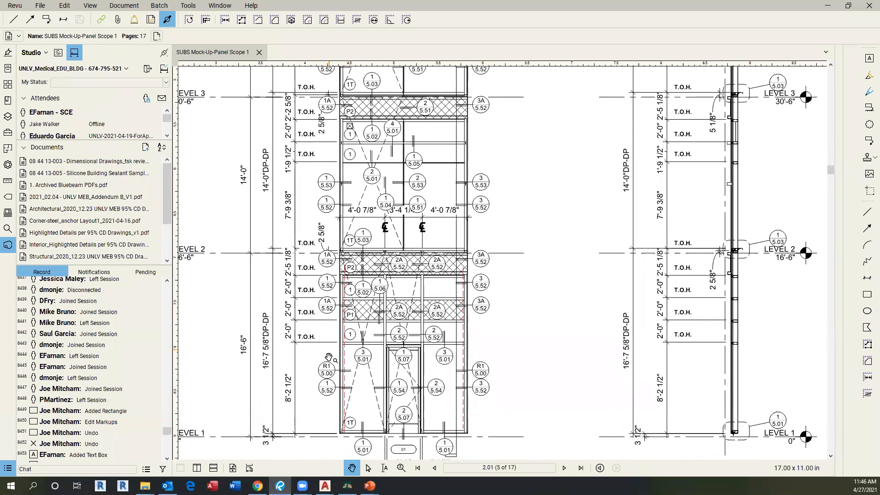
{"action": "left_click", "coordinate": [827, 6]}
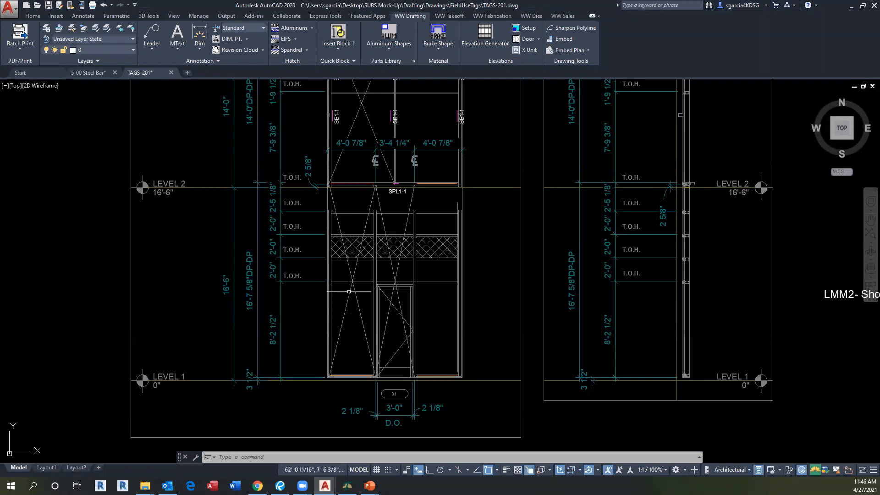
Open the project details palette with the UD command and try to refresh its project data.
{"action": "middle_click_drag", "start_coordinate": [475, 252], "coordinate": [451, 247]}
{"action": "type", "text": "ud"}
{"action": "key", "text": "Return"}
{"action": "left_click", "coordinate": [449, 242]}
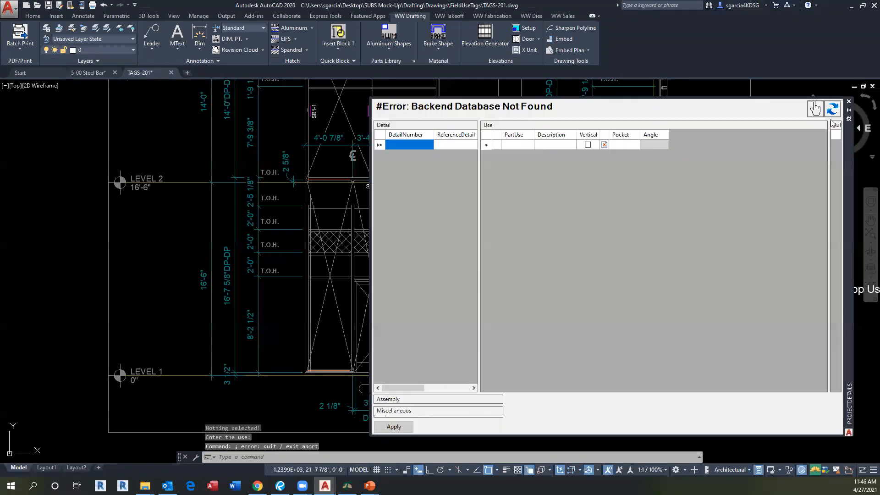
{"action": "left_click", "coordinate": [831, 108]}
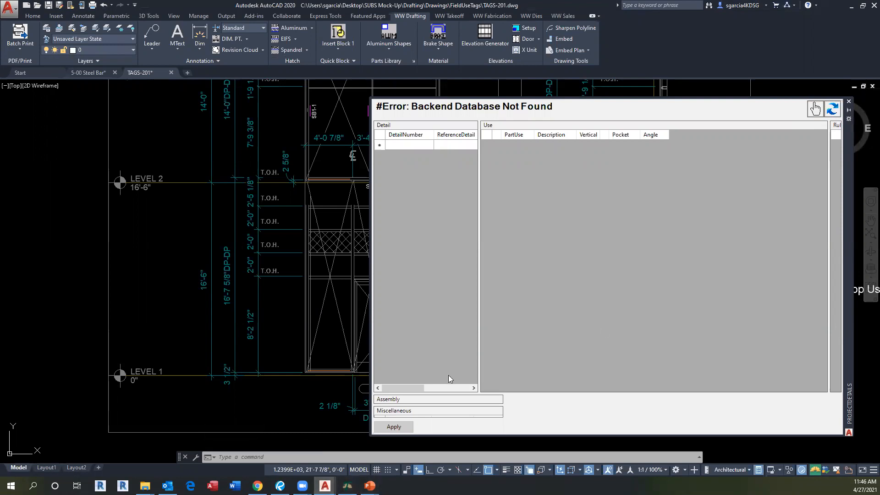
Switch to the Takeoff Program and open the existing project SUBS Mock Up (XX-XXX) from SUBS Mock-Up\Drafting\Takeoff.
{"action": "left_click", "coordinate": [347, 485]}
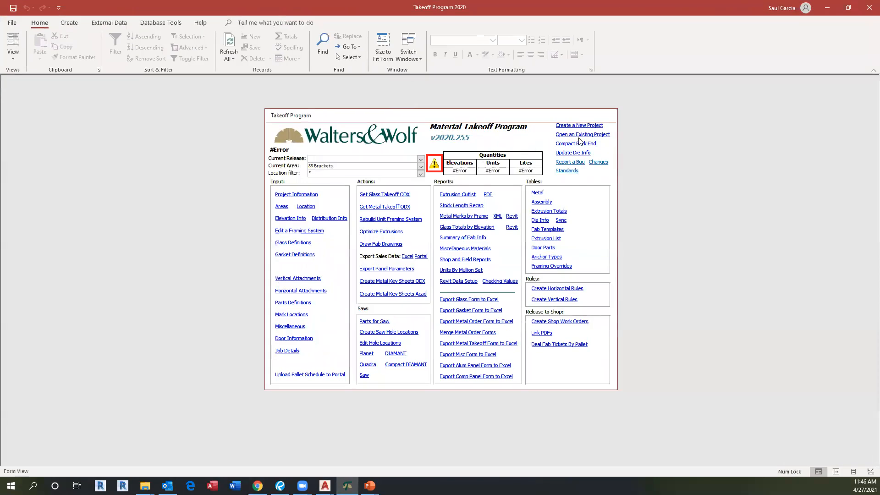
{"action": "left_click", "coordinate": [582, 135]}
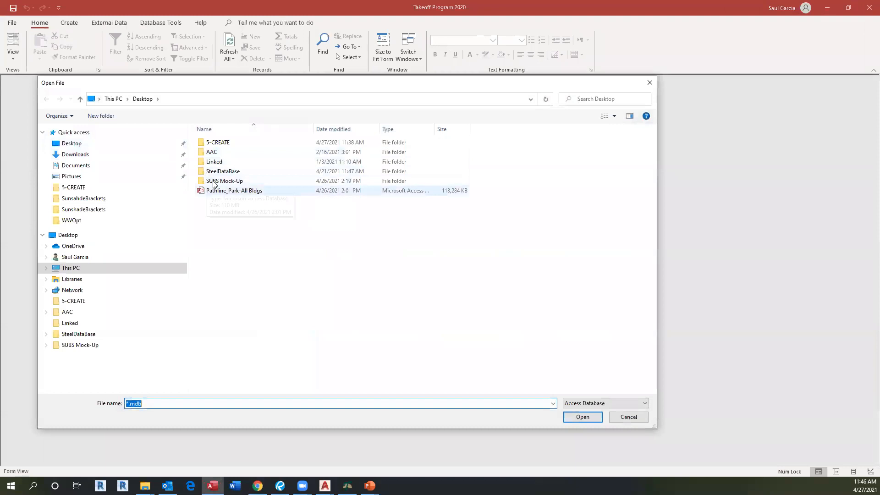
{"action": "double_click", "coordinate": [220, 180]}
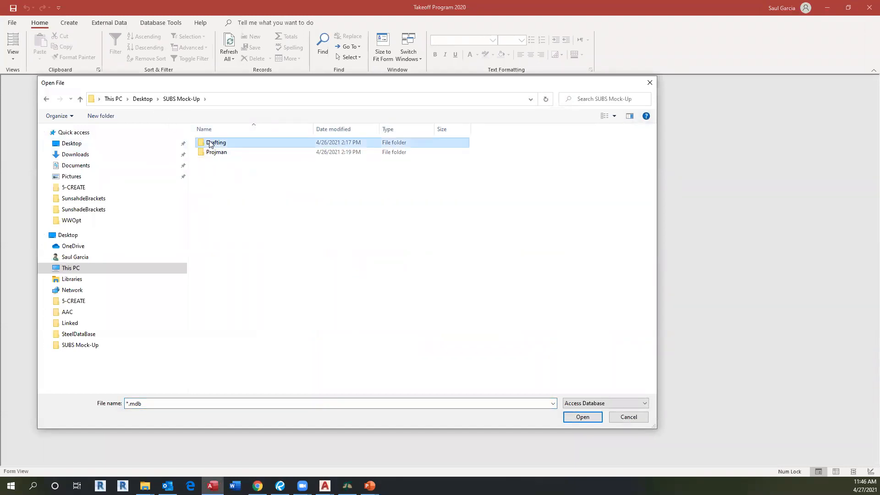
{"action": "double_click", "coordinate": [215, 144]}
{"action": "double_click", "coordinate": [214, 177]}
{"action": "left_click", "coordinate": [232, 219]}
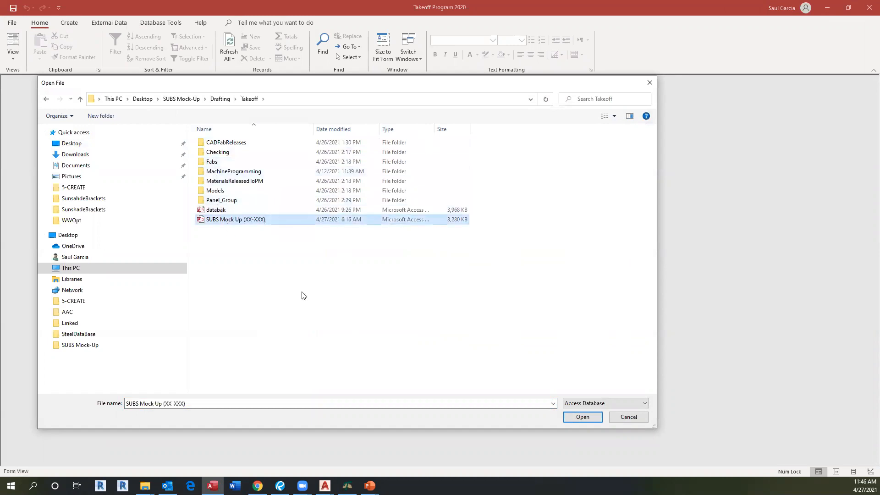
{"action": "left_click", "coordinate": [581, 415]}
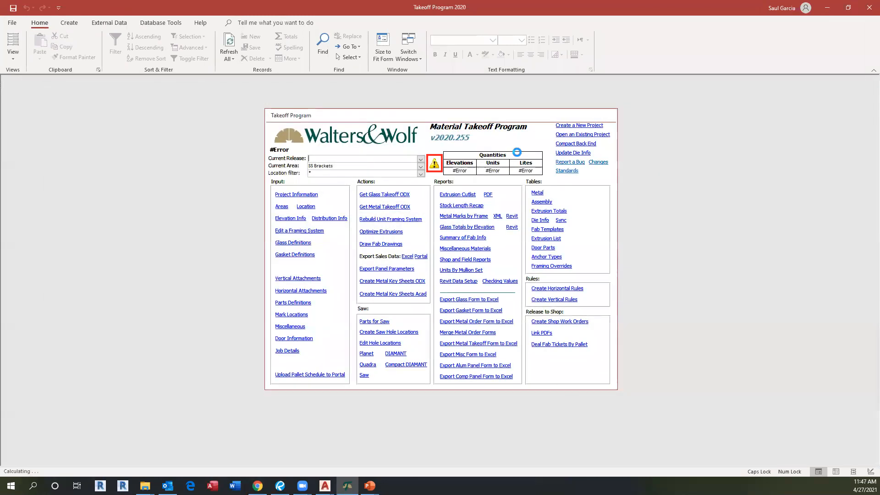
Return to AutoCAD, refresh the project details, and enlarge the Assembly and Miscellaneous sections.
{"action": "left_click", "coordinate": [827, 9]}
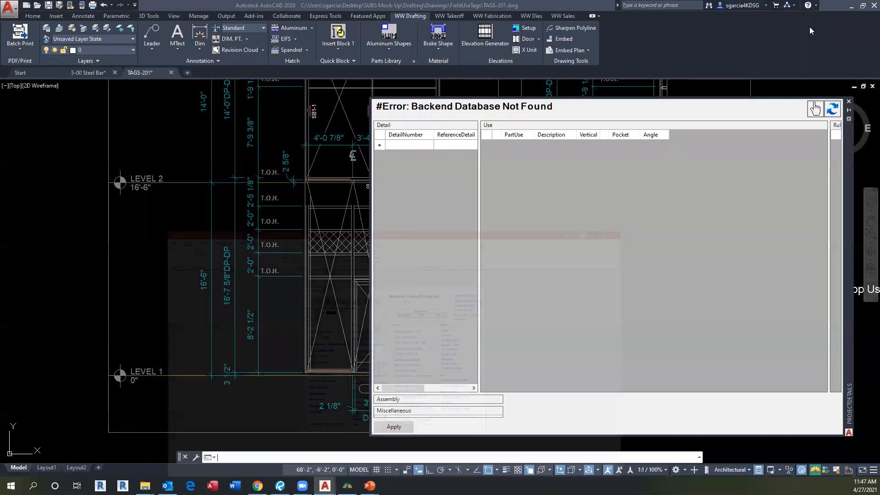
{"action": "left_click", "coordinate": [830, 108]}
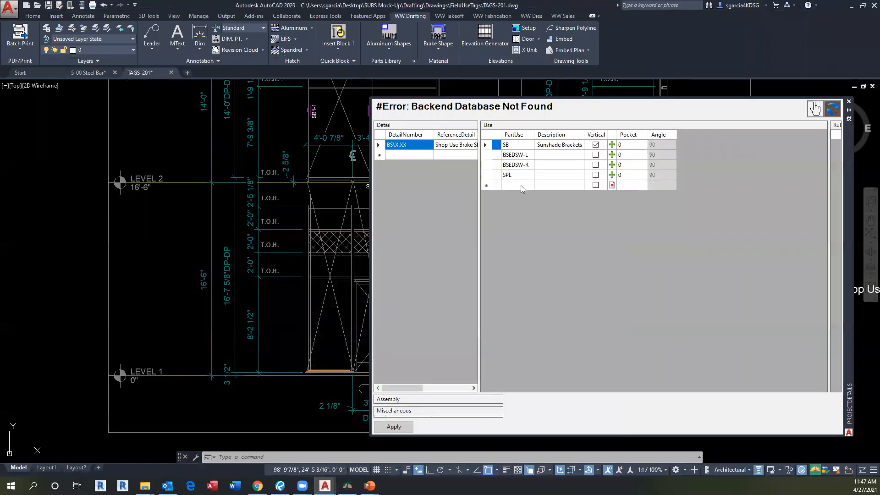
{"action": "left_click_drag", "start_coordinate": [556, 393], "coordinate": [556, 323]}
{"action": "left_click_drag", "start_coordinate": [539, 402], "coordinate": [543, 377]}
{"action": "left_click_drag", "start_coordinate": [540, 323], "coordinate": [538, 310]}
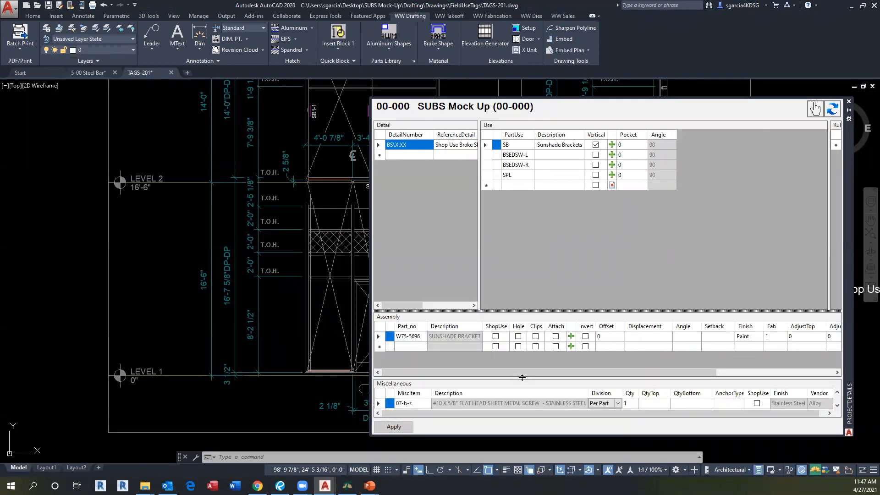
{"action": "left_click_drag", "start_coordinate": [521, 377], "coordinate": [522, 363]}
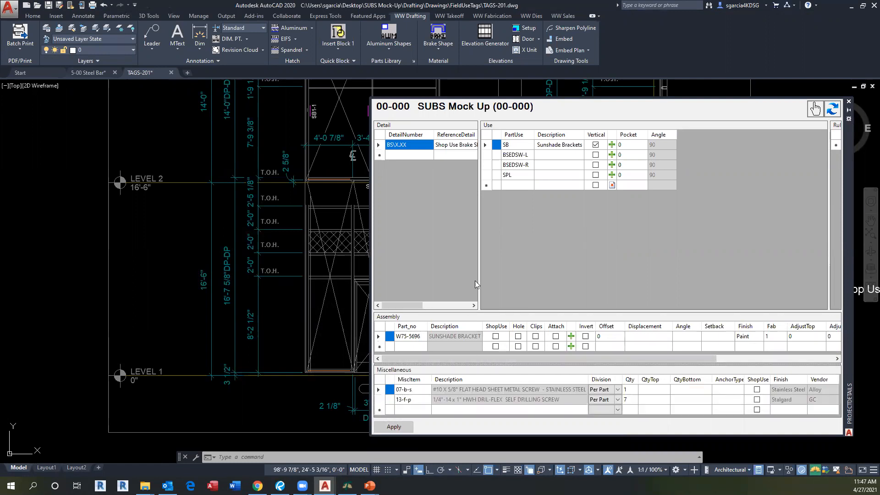
Add a vertical part use named STL and give it the assembly part number STL23434.
{"action": "left_click", "coordinate": [515, 183]}
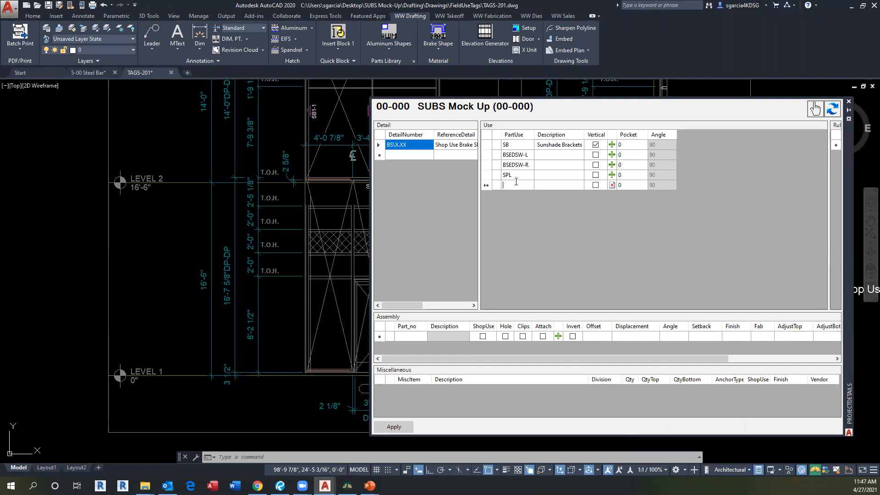
{"action": "type", "text": "st"}
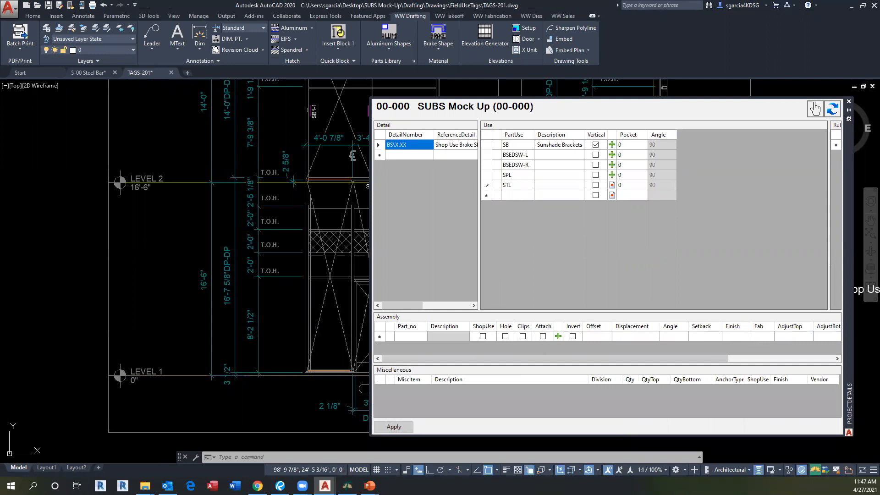
{"action": "left_click", "coordinate": [556, 188]}
{"action": "left_click", "coordinate": [555, 188]}
{"action": "left_click", "coordinate": [596, 186]}
{"action": "left_click", "coordinate": [407, 336]}
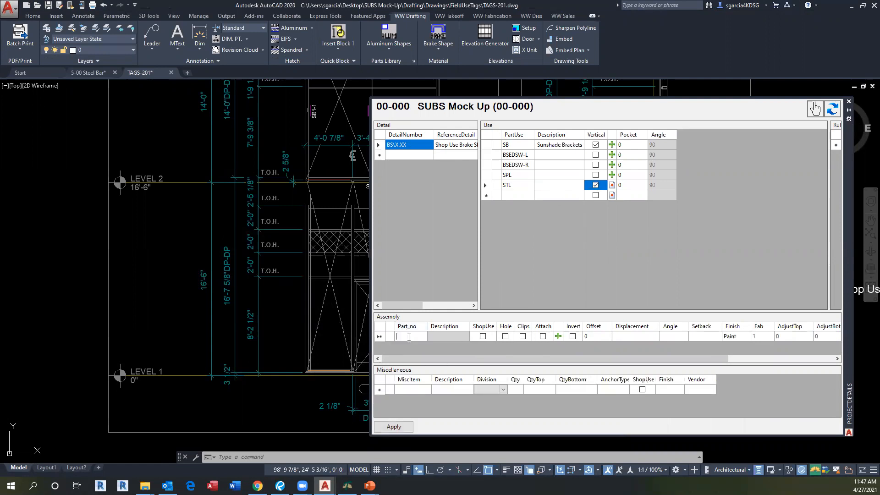
{"action": "type", "text": "s"}
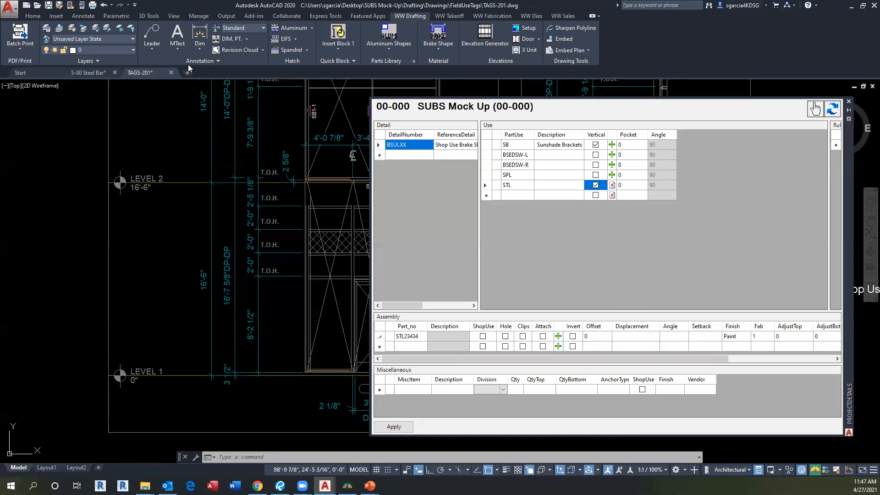
Switch to the 5-00 Steel Bar drawing and set the STL23434 assembly part's finish to REd Oxide.
{"action": "left_click", "coordinate": [87, 72]}
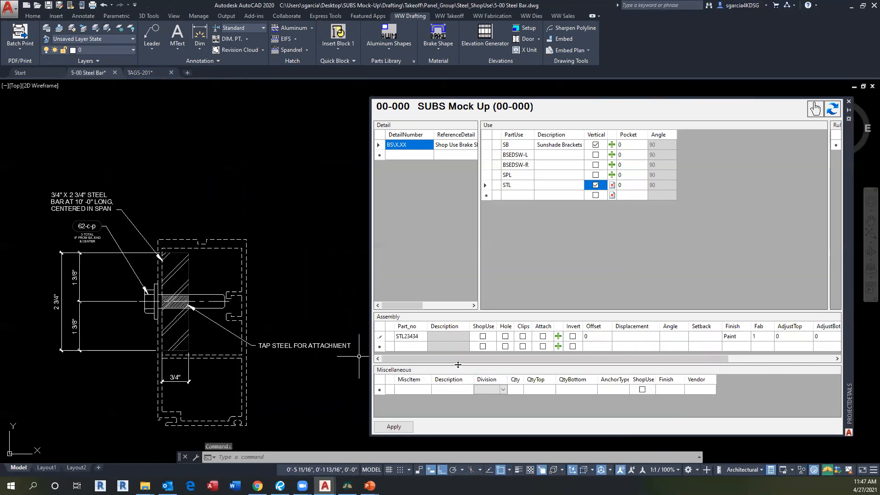
{"action": "left_click_drag", "start_coordinate": [599, 359], "coordinate": [690, 359]}
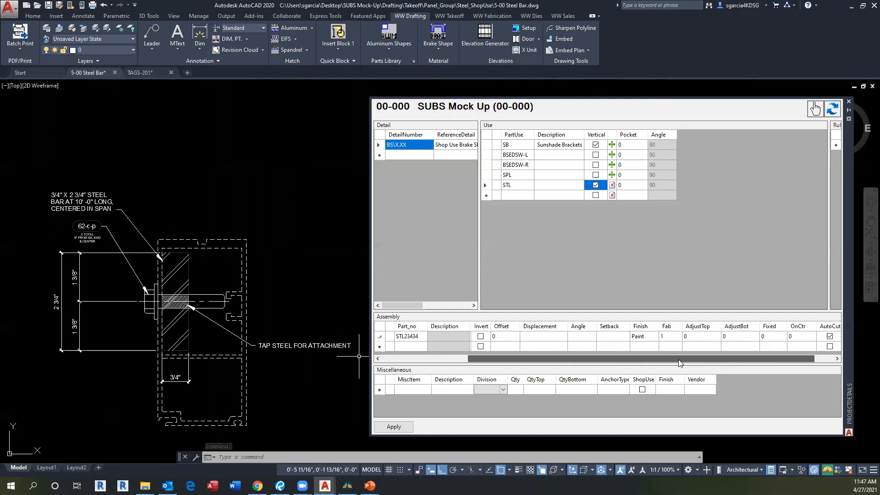
{"action": "double_click", "coordinate": [642, 337]}
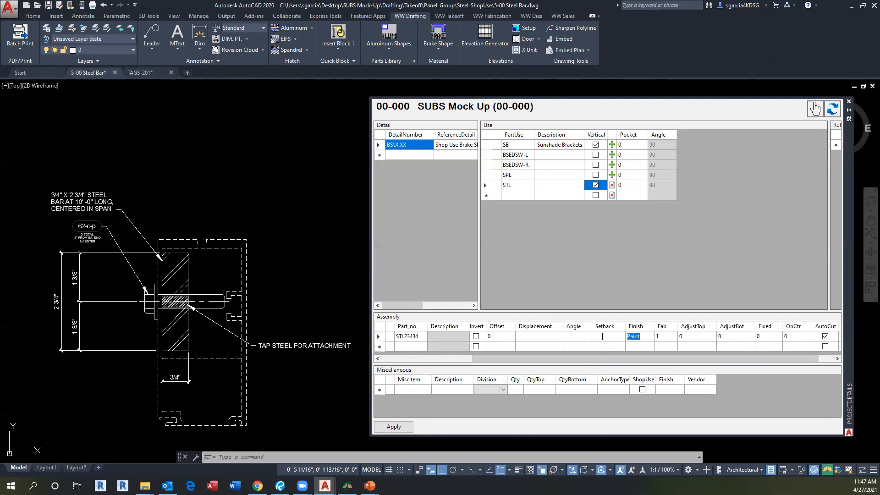
{"action": "type", "text": "rE"}
{"action": "key", "text": "Tab"}
{"action": "key", "text": "Tab"}
{"action": "key", "text": "Tab"}
{"action": "key", "text": "Tab"}
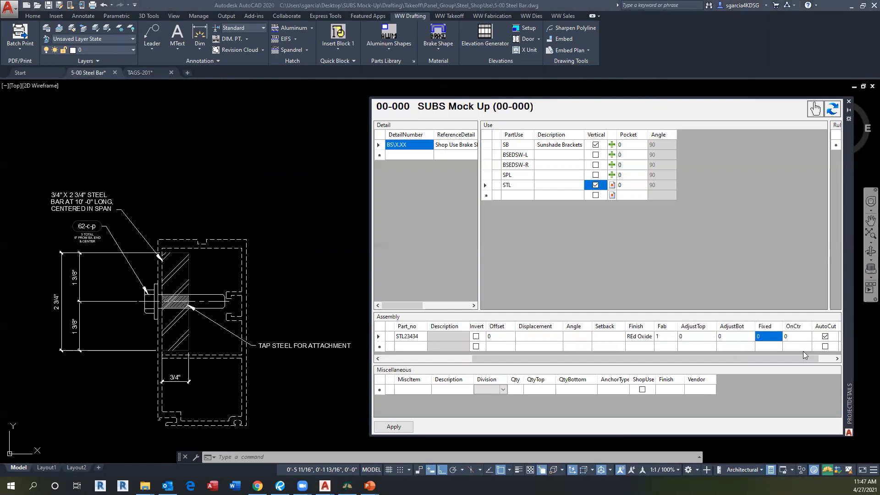
Set the fixed length of assembly part STL23434 to 120 and apply the changes.
{"action": "left_click", "coordinate": [772, 337]}
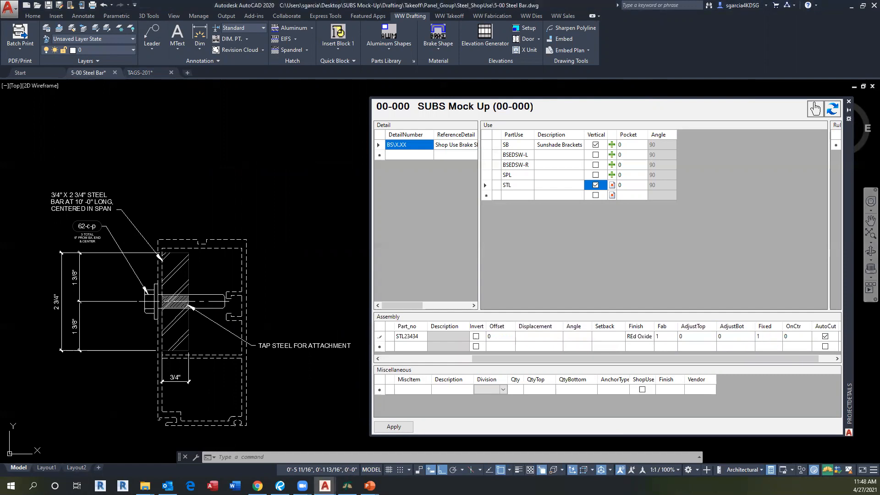
{"action": "left_click", "coordinate": [798, 339]}
{"action": "left_click", "coordinate": [394, 426]}
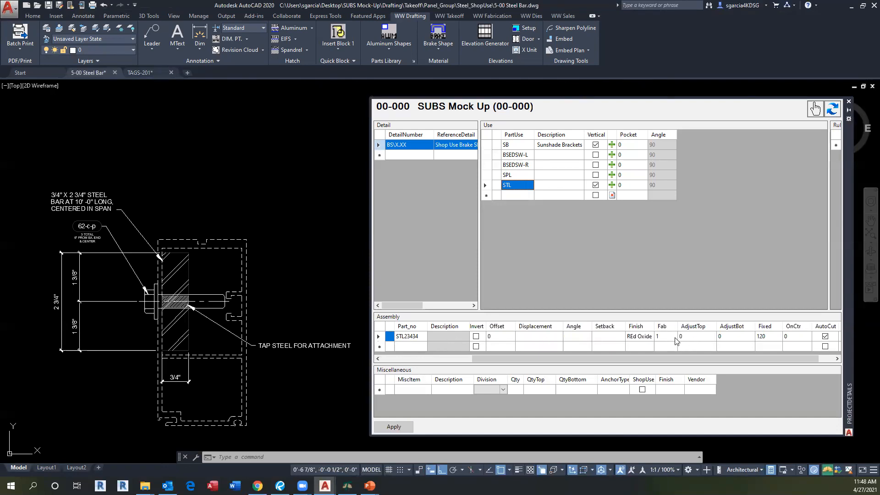
Correct the spelling of the STL23434 part's finish to Red Oxide.
{"action": "left_click", "coordinate": [633, 338]}
{"action": "left_click", "coordinate": [640, 337]}
{"action": "left_click", "coordinate": [665, 339]}
{"action": "left_click", "coordinate": [770, 339]}
Add miscellaneous item 62-c-p to the STL use with a quantity of 3 per part, and apply it.
{"action": "left_click", "coordinate": [411, 391]}
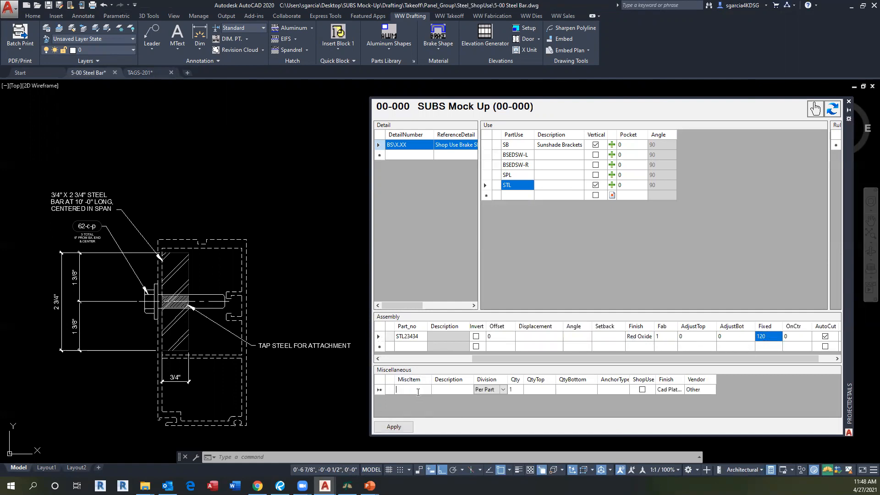
{"action": "type", "text": "62-c-p"}
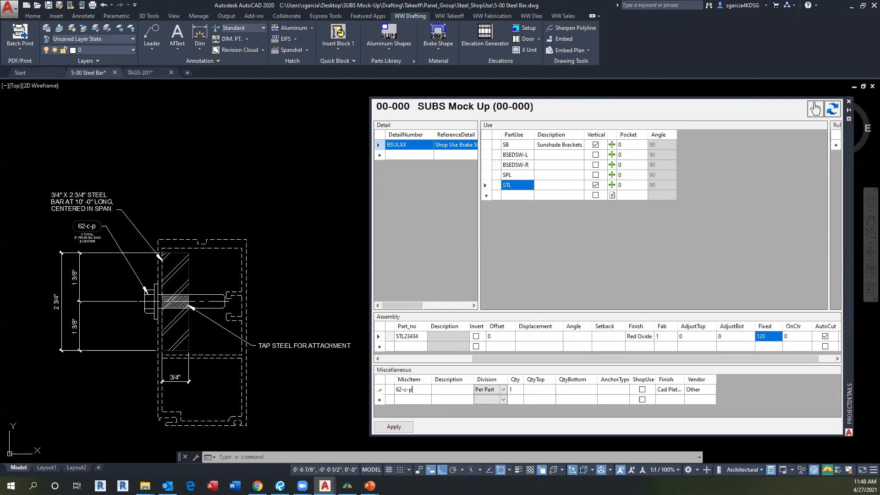
{"action": "key", "text": "Tab"}
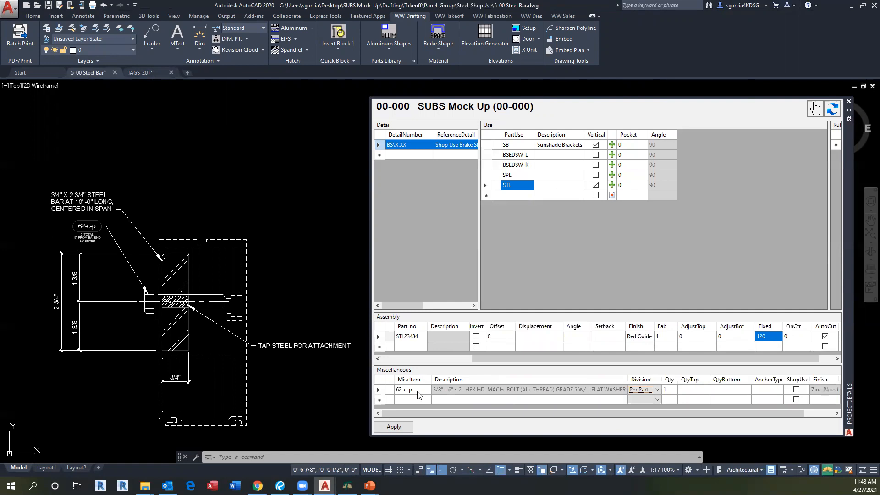
{"action": "left_click", "coordinate": [667, 390]}
{"action": "type", "text": "3"}
{"action": "key", "text": "Tab"}
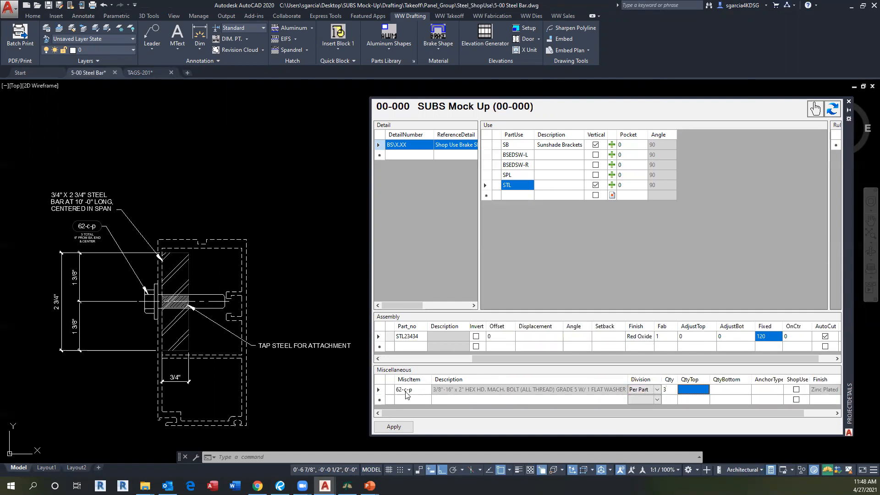
{"action": "left_click", "coordinate": [394, 426]}
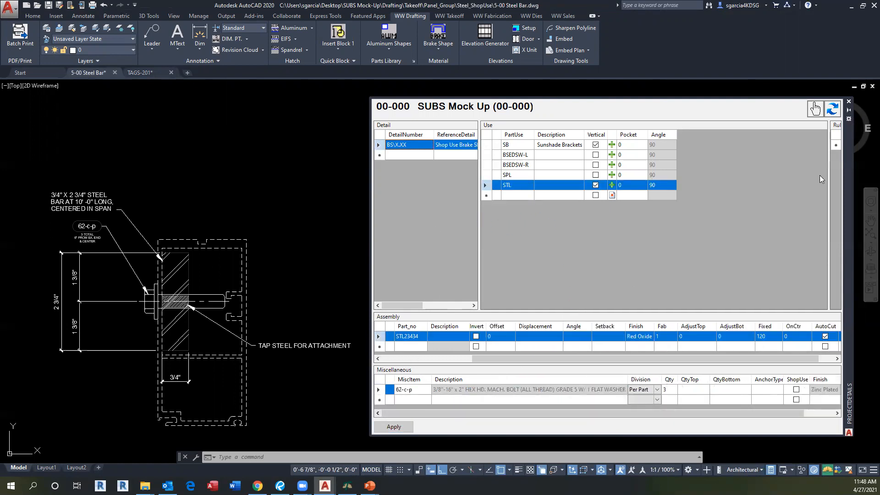
Collapse the project details palette and return to the TAGS-201 drawing.
{"action": "left_click", "coordinate": [849, 111]}
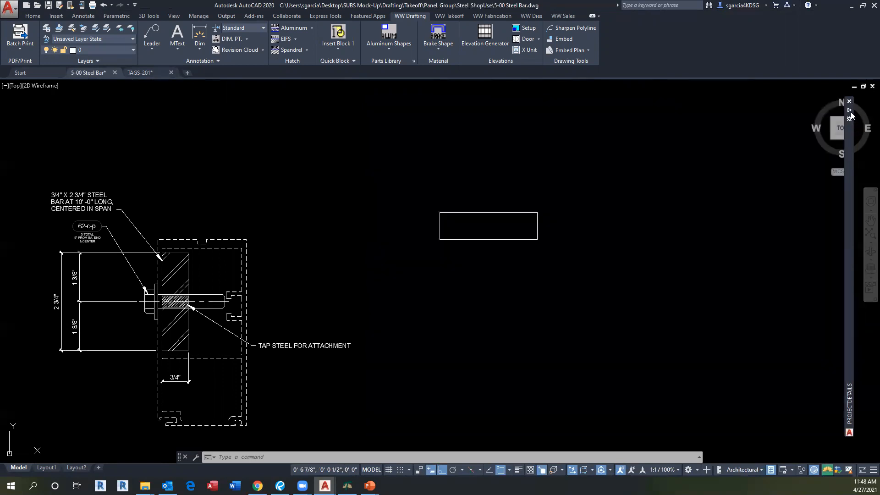
{"action": "scroll", "coordinate": [432, 191], "scroll_direction": "down", "scroll_amount": 2}
{"action": "middle_click_drag", "start_coordinate": [432, 192], "coordinate": [434, 213]}
{"action": "left_click", "coordinate": [147, 74]}
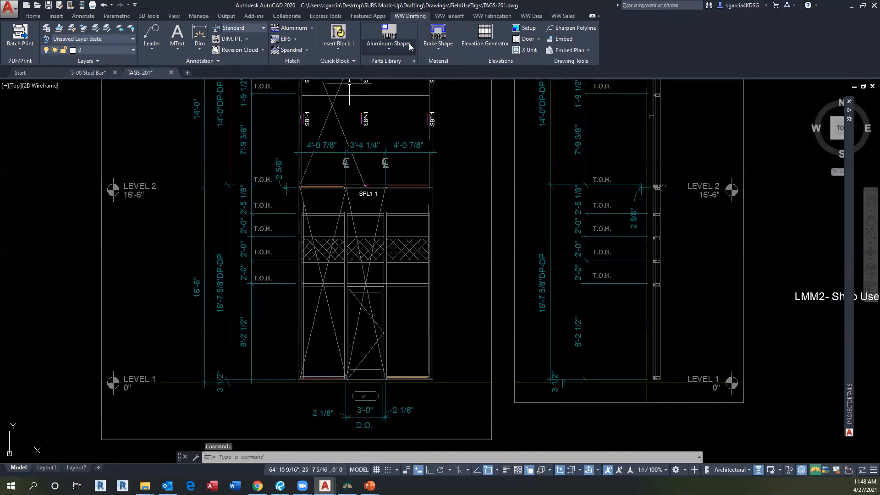
Create a metal tag for use STL with default settings, drawing a vertical 120-inch tag line along the lower elevation's right jamb.
{"action": "left_click", "coordinate": [447, 15]}
{"action": "left_click", "coordinate": [312, 52]}
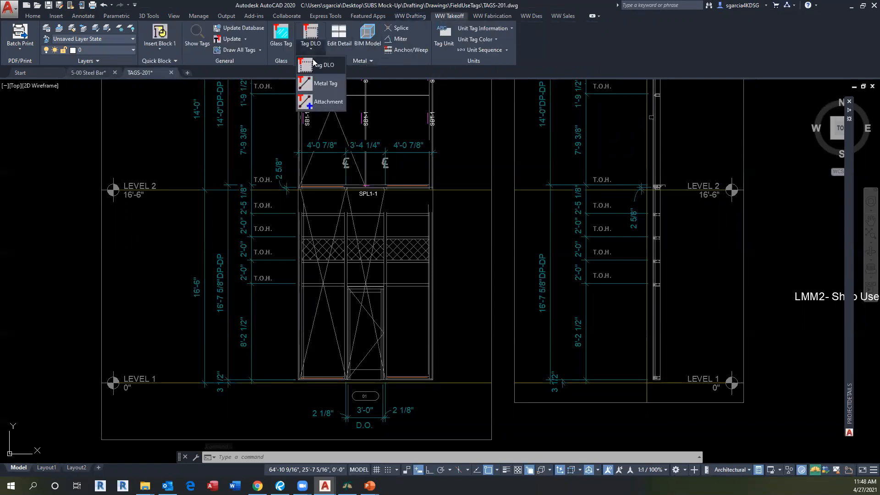
{"action": "left_click", "coordinate": [322, 84]}
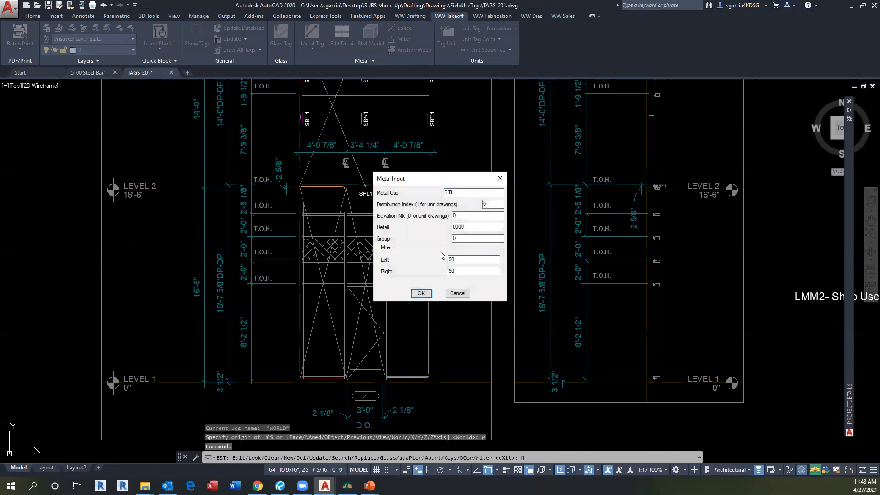
{"action": "left_click", "coordinate": [424, 294]}
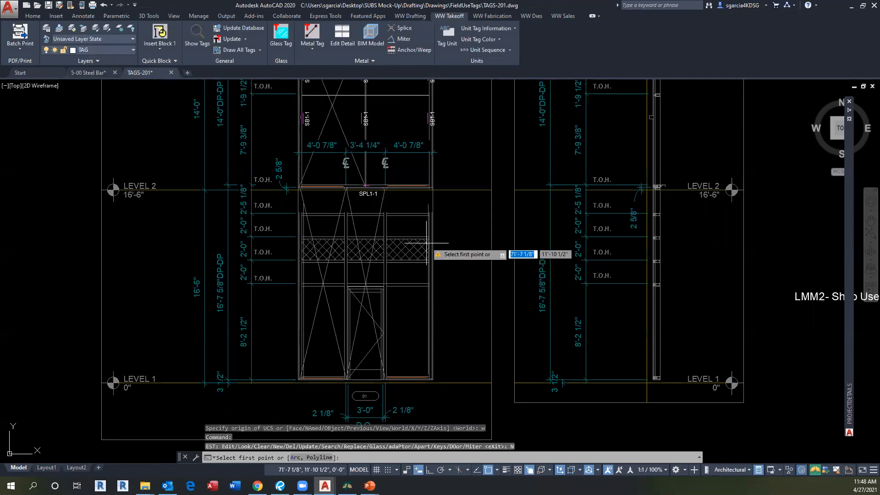
{"action": "scroll", "coordinate": [428, 216], "scroll_direction": "up", "scroll_amount": 5}
{"action": "left_click", "coordinate": [440, 195]}
{"action": "type", "text": "120"}
{"action": "key", "text": "Return"}
{"action": "scroll", "coordinate": [495, 271], "scroll_direction": "down", "scroll_amount": 5}
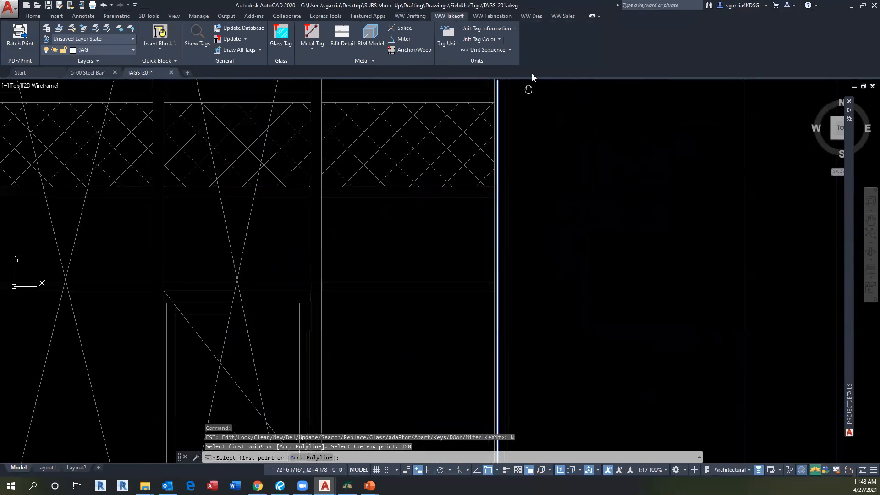
{"action": "key", "text": "Escape"}
{"action": "key", "text": "Escape"}
{"action": "left_click", "coordinate": [503, 269]}
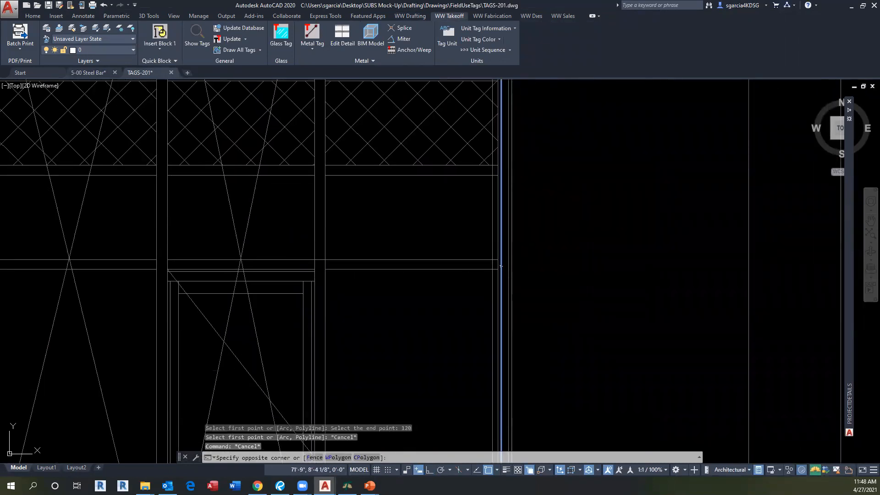
{"action": "left_click", "coordinate": [499, 267]}
{"action": "scroll", "coordinate": [396, 258], "scroll_direction": "down", "scroll_amount": 4}
{"action": "key", "text": "Escape"}
{"action": "key", "text": "Escape"}
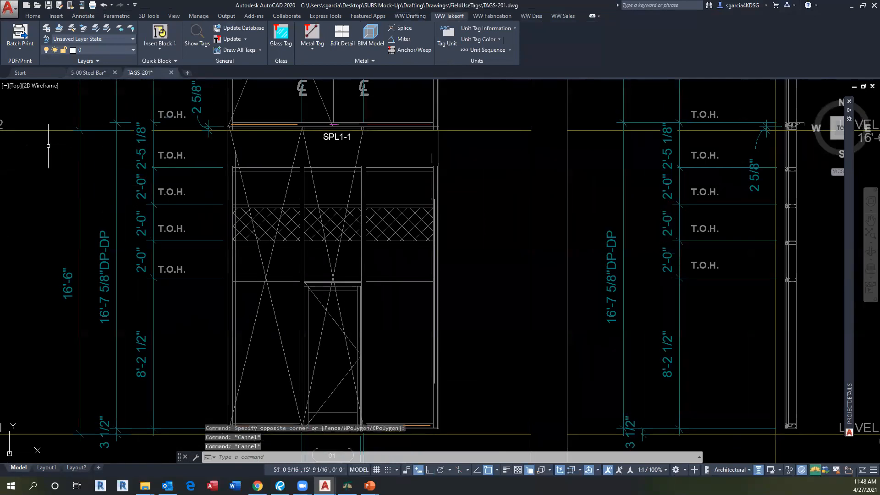
In the takeoff properties, set the STL tag line's detail to BS / X.XX, elevation to BS-01 and distribution index to 1.
{"action": "type", "text": "TAKE"}
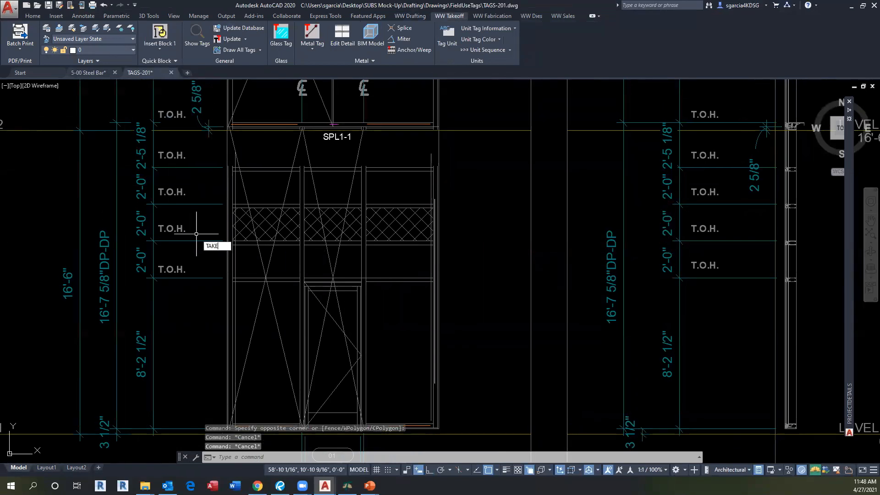
{"action": "key", "text": "Return"}
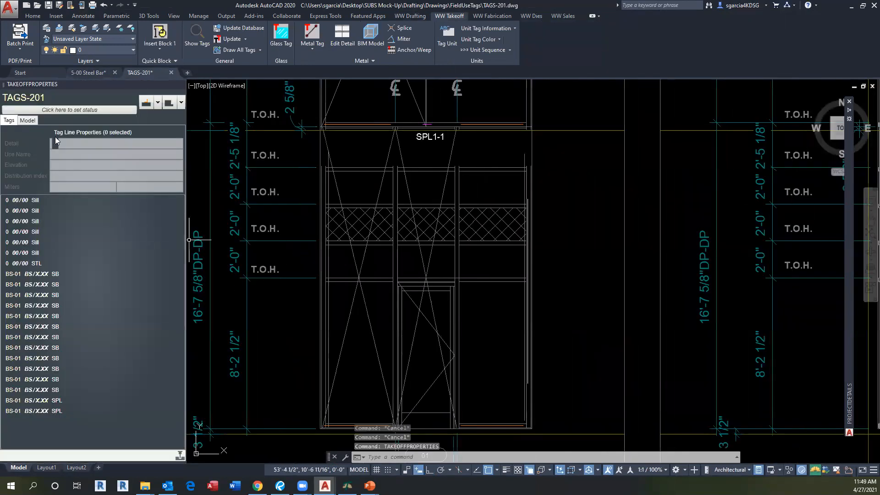
{"action": "scroll", "coordinate": [527, 370], "scroll_direction": "up", "scroll_amount": 5}
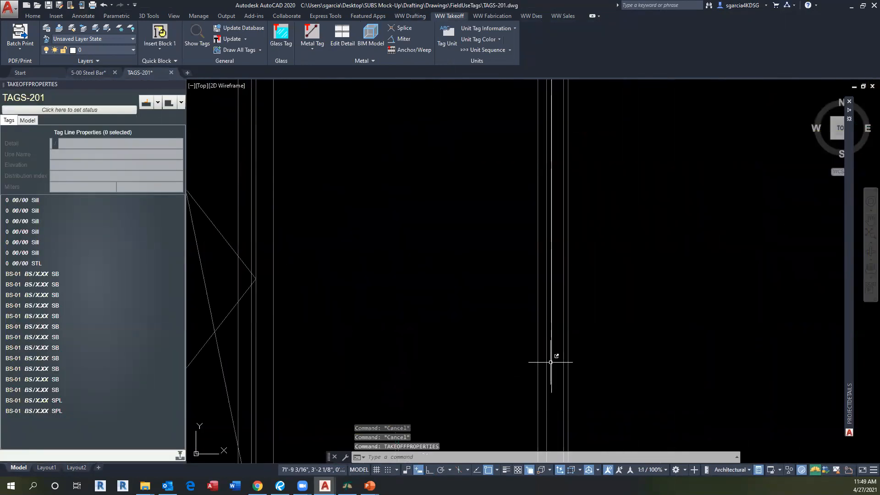
{"action": "left_click", "coordinate": [552, 362]}
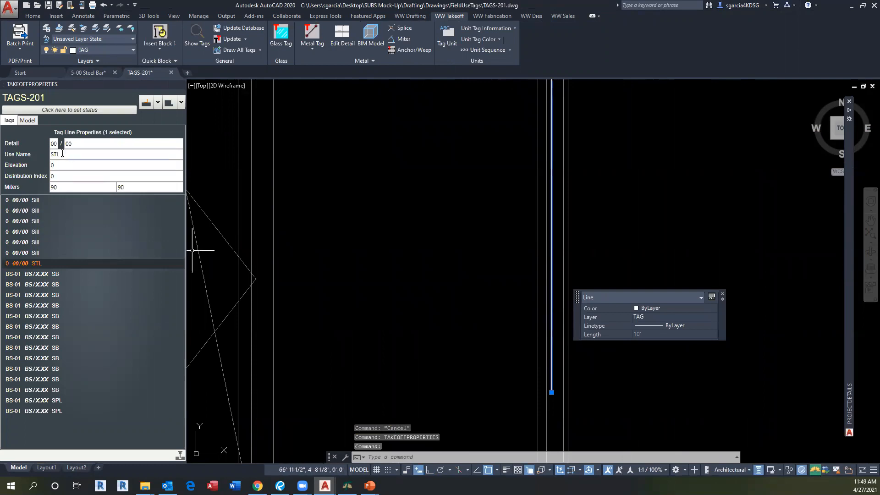
{"action": "double_click", "coordinate": [57, 144]}
{"action": "type", "text": "BS"}
{"action": "key", "text": "Tab"}
{"action": "type", "text": "X.XX"}
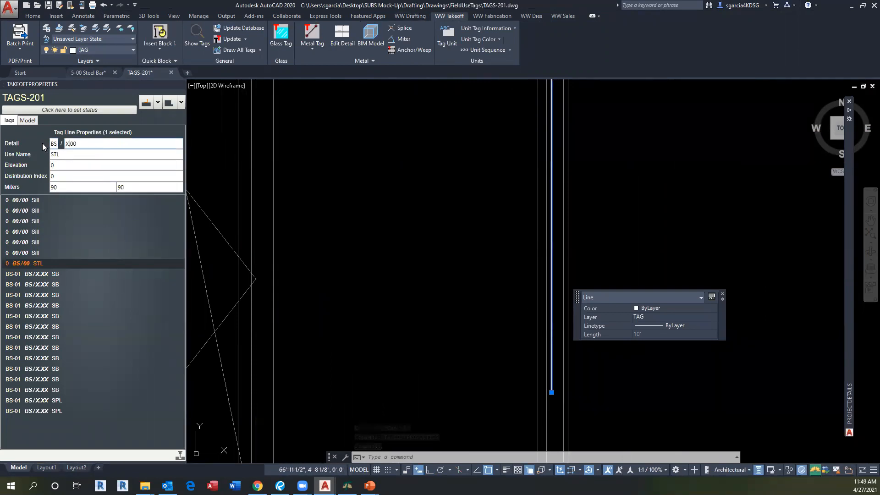
{"action": "key", "text": "Tab"}
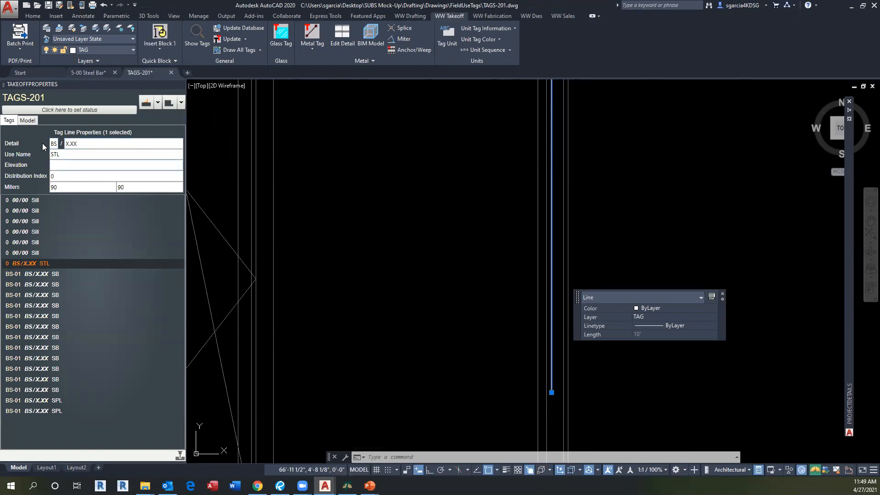
{"action": "type", "text": "BS-01"}
{"action": "key", "text": "Tab"}
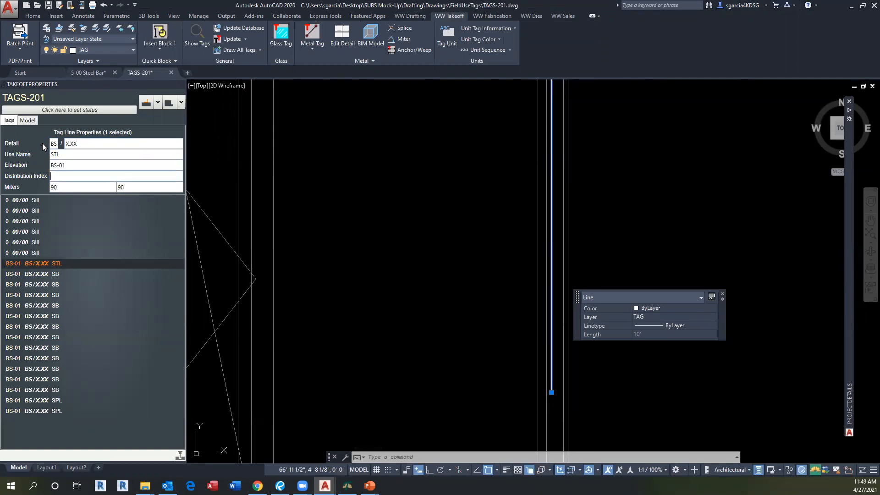
{"action": "key", "text": "Tab"}
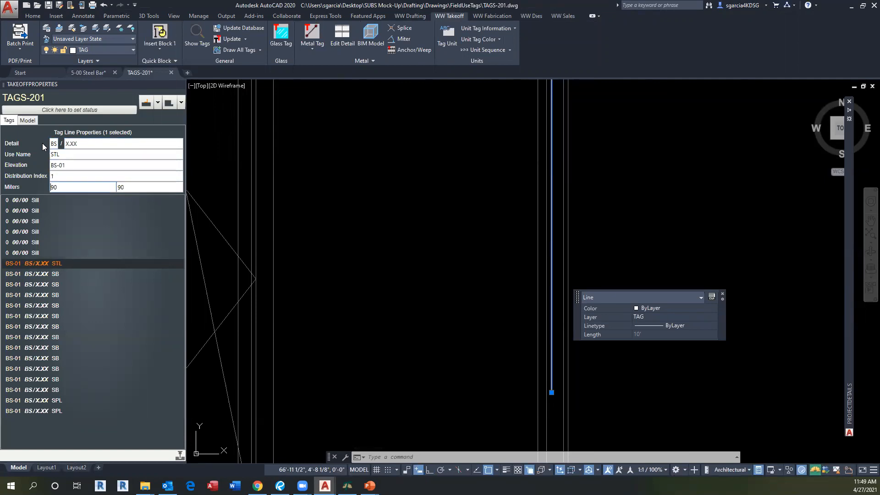
Set the STL tag line's color to Magenta and clear the selection.
{"action": "left_click", "coordinate": [691, 308]}
{"action": "left_click", "coordinate": [662, 376]}
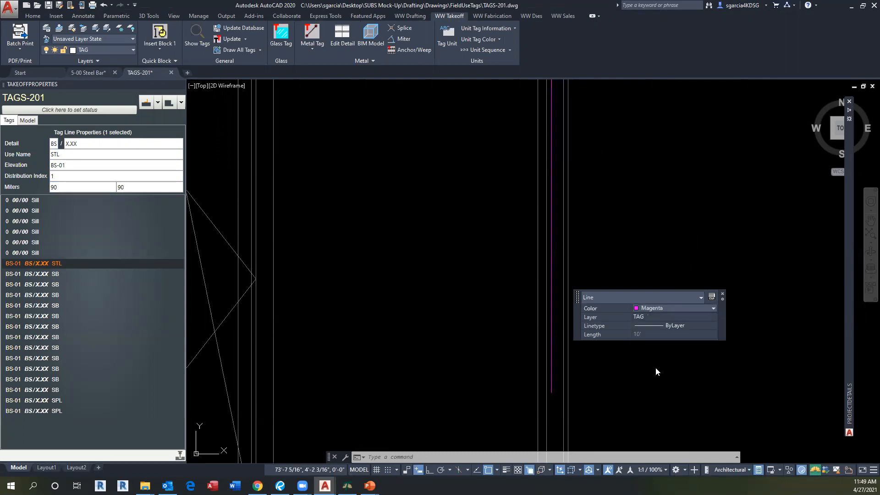
{"action": "key", "text": "Escape"}
Copy the magenta STL tag line from the right jamb to the left jamb of the elevation.
{"action": "type", "text": "co"}
{"action": "key", "text": "Return"}
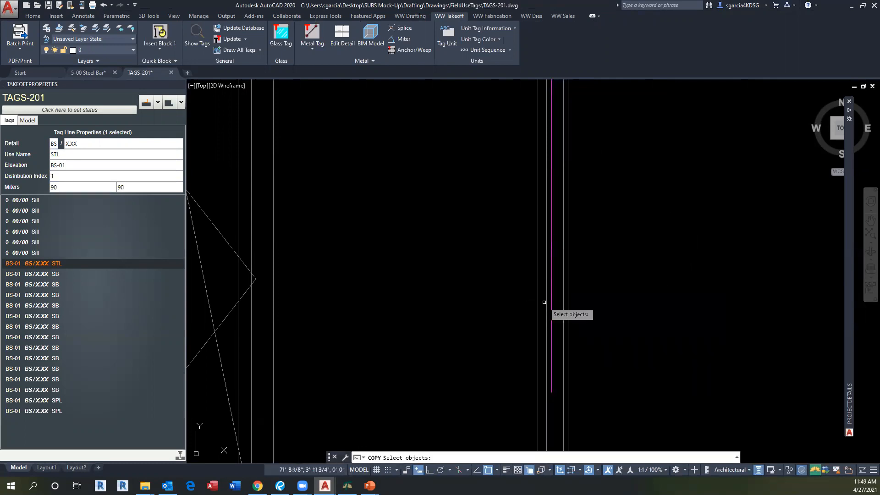
{"action": "left_click", "coordinate": [549, 306]}
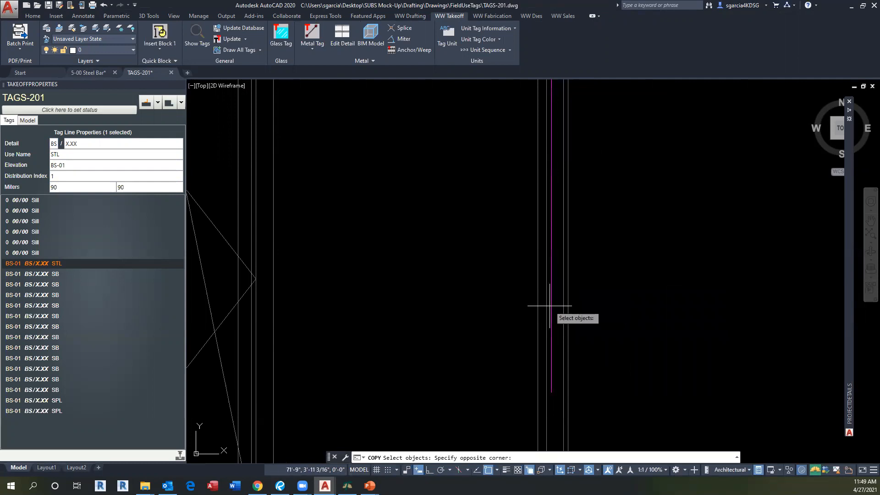
{"action": "left_click", "coordinate": [549, 358]}
{"action": "key", "text": "Return"}
{"action": "left_click", "coordinate": [550, 390]}
{"action": "scroll", "coordinate": [550, 390], "scroll_direction": "down", "scroll_amount": 10}
{"action": "scroll", "coordinate": [470, 375], "scroll_direction": "up", "scroll_amount": 12}
{"action": "key", "text": "F8"}
{"action": "left_click", "coordinate": [599, 336]}
{"action": "scroll", "coordinate": [463, 354], "scroll_direction": "down", "scroll_amount": 5}
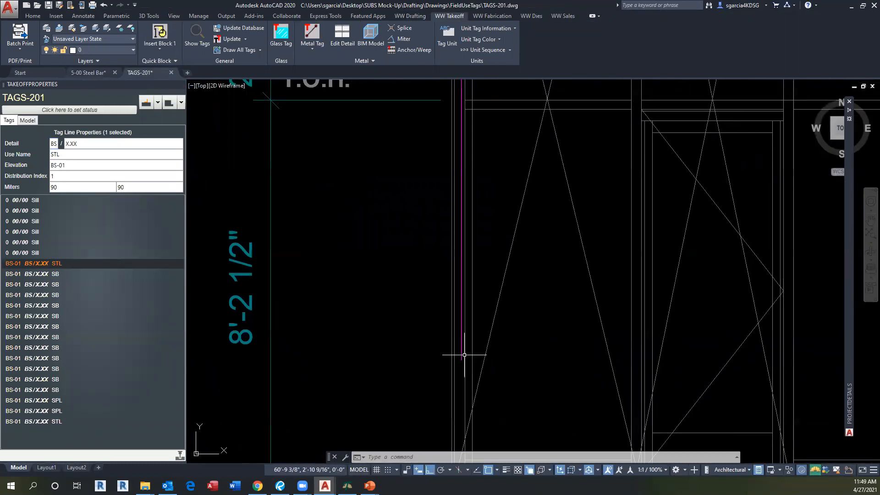
Update the database, declining the MM prefix and using the non-standard prefix STL for part STL23434.
{"action": "type", "text": "udb"}
{"action": "key", "text": "Return"}
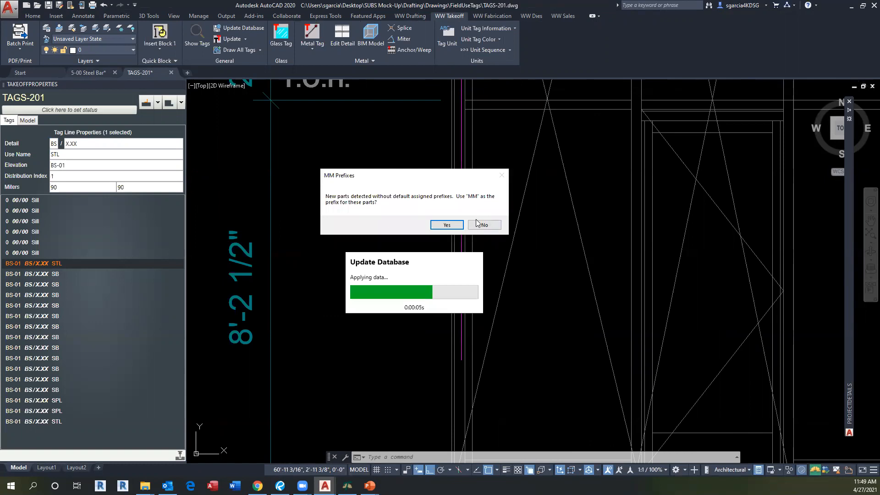
{"action": "left_click", "coordinate": [485, 228]}
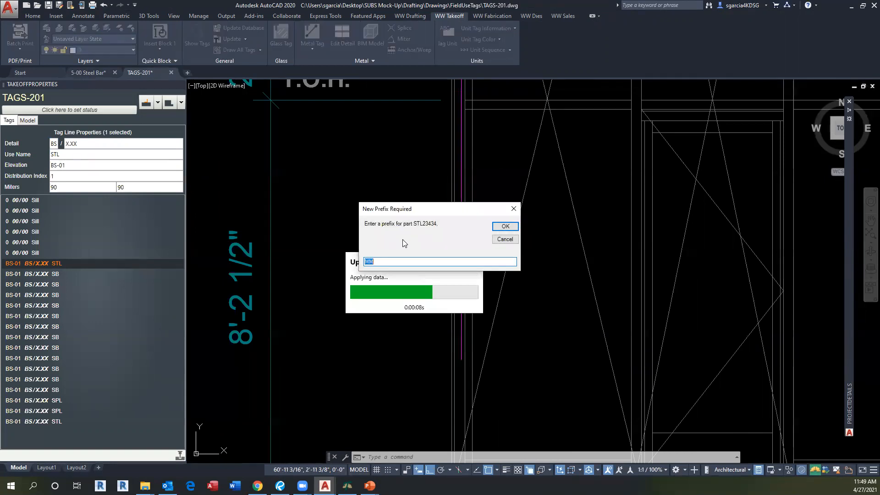
{"action": "type", "text": "STL"}
{"action": "left_click", "coordinate": [505, 226]}
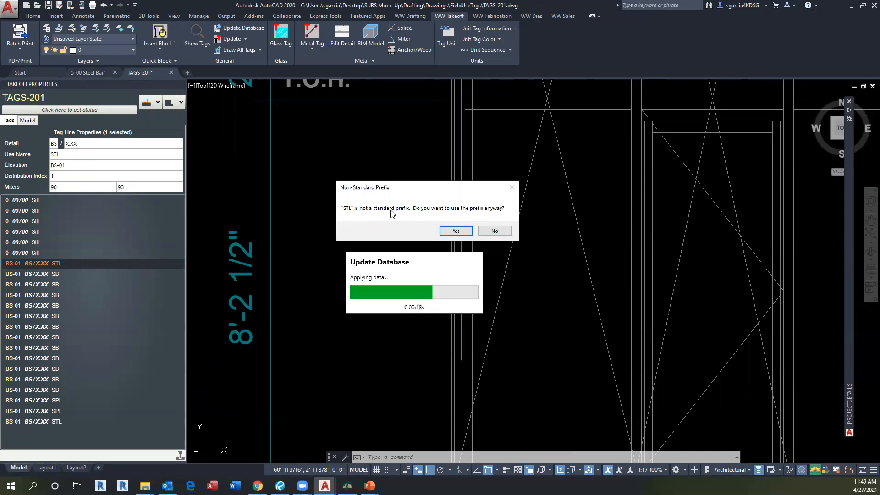
{"action": "left_click", "coordinate": [451, 231]}
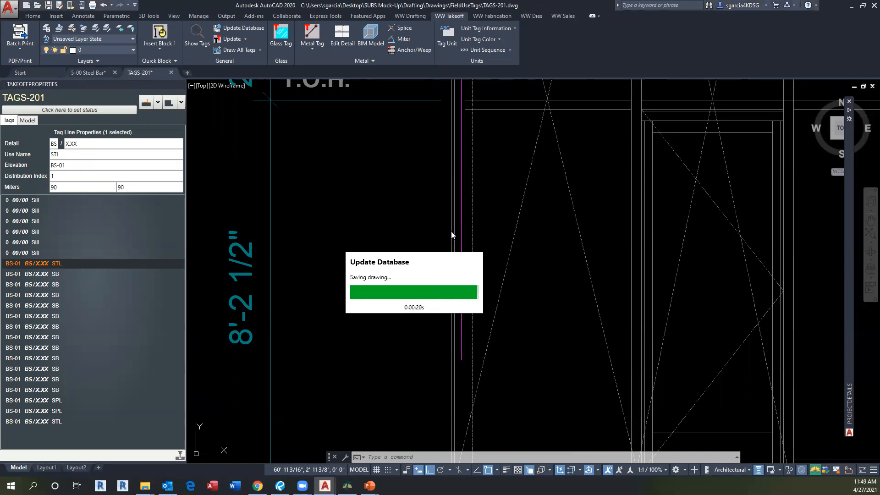
Switch the layer display to LMM - Metal Take off - TAG 4.
{"action": "type", "text": "save"}
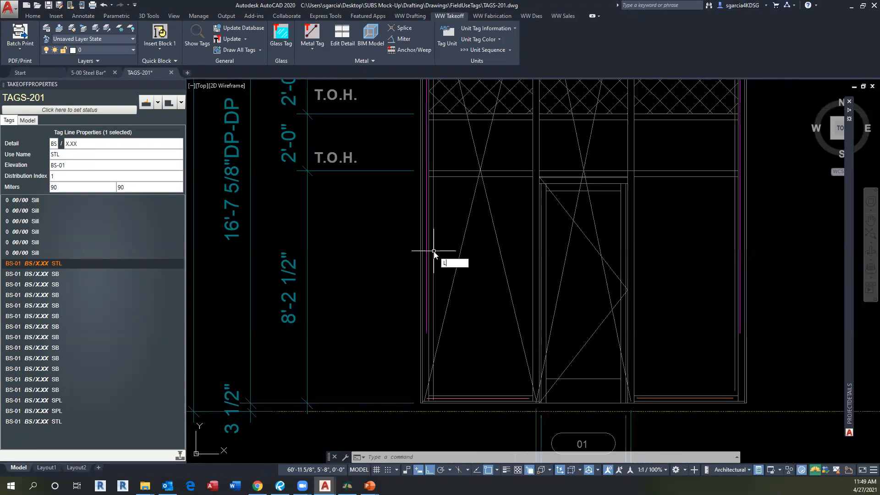
{"action": "key", "text": "Return"}
{"action": "type", "text": "tag4"}
{"action": "key", "text": "Return"}
Move the left jamb's STL1-1 label off its tag line, to the inside of the elevation.
{"action": "middle_click_drag", "start_coordinate": [434, 231], "coordinate": [315, 274]}
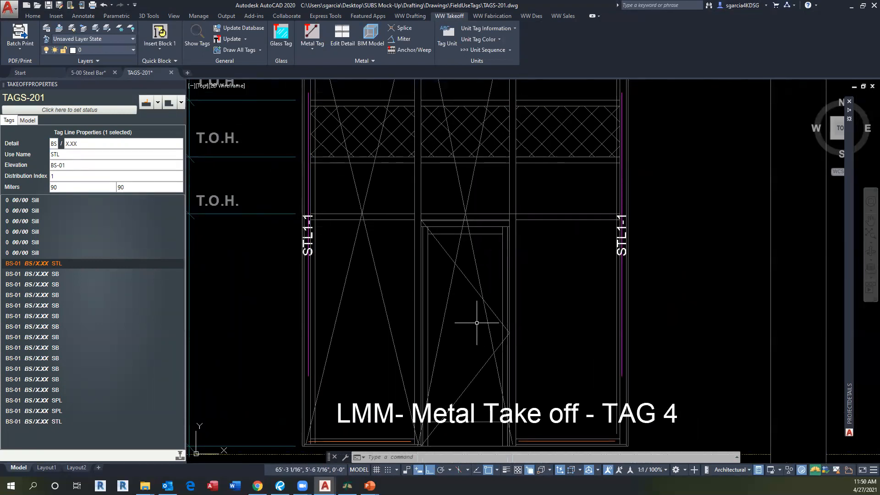
{"action": "scroll", "coordinate": [324, 265], "scroll_direction": "up", "scroll_amount": 5}
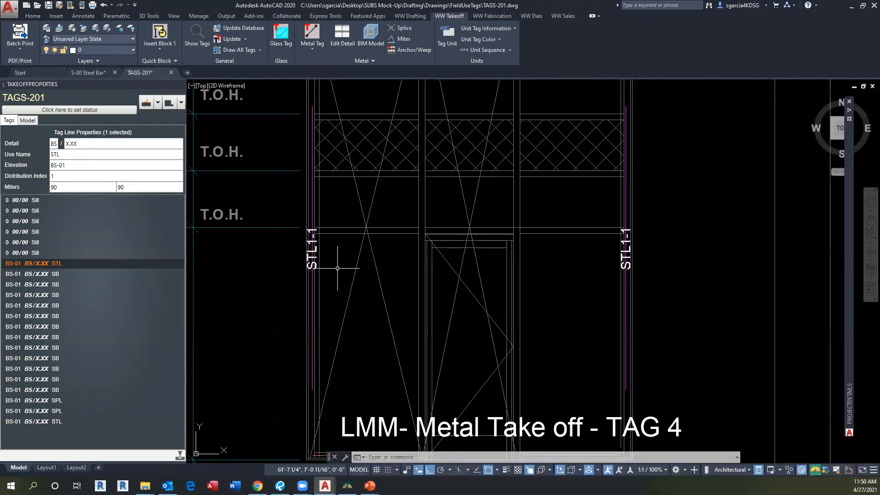
{"action": "type", "text": "m"}
{"action": "key", "text": "Return"}
{"action": "left_click", "coordinate": [291, 268]}
{"action": "left_click", "coordinate": [289, 264]}
{"action": "key", "text": "Return"}
{"action": "left_click", "coordinate": [285, 258]}
{"action": "left_click", "coordinate": [353, 273]}
Move the right jamb's STL1-1 label off its tag line, to the inside of the elevation.
{"action": "scroll", "coordinate": [352, 273], "scroll_direction": "down", "scroll_amount": 8}
{"action": "scroll", "coordinate": [596, 267], "scroll_direction": "up", "scroll_amount": 2}
{"action": "scroll", "coordinate": [605, 267], "scroll_direction": "up", "scroll_amount": 3}
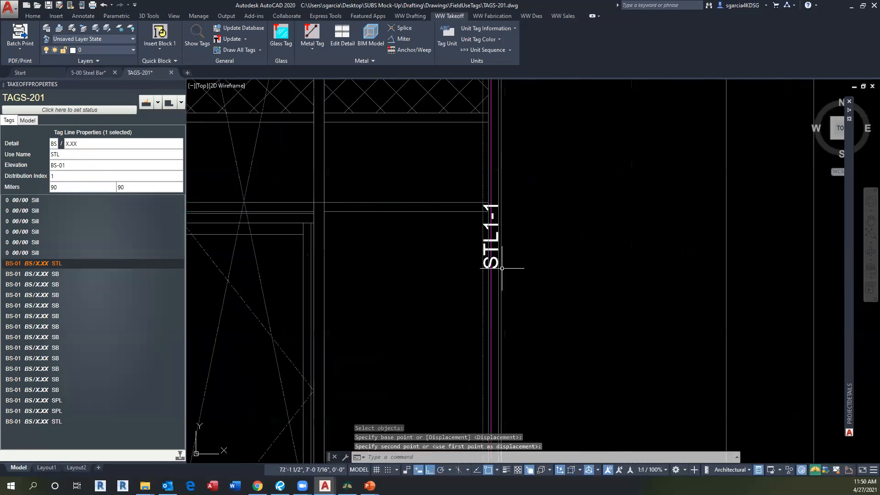
{"action": "key", "text": "Return"}
{"action": "scroll", "coordinate": [487, 264], "scroll_direction": "up", "scroll_amount": 4}
{"action": "left_click", "coordinate": [478, 258]}
{"action": "key", "text": "Return"}
{"action": "left_click", "coordinate": [481, 249]}
{"action": "left_click", "coordinate": [388, 245]}
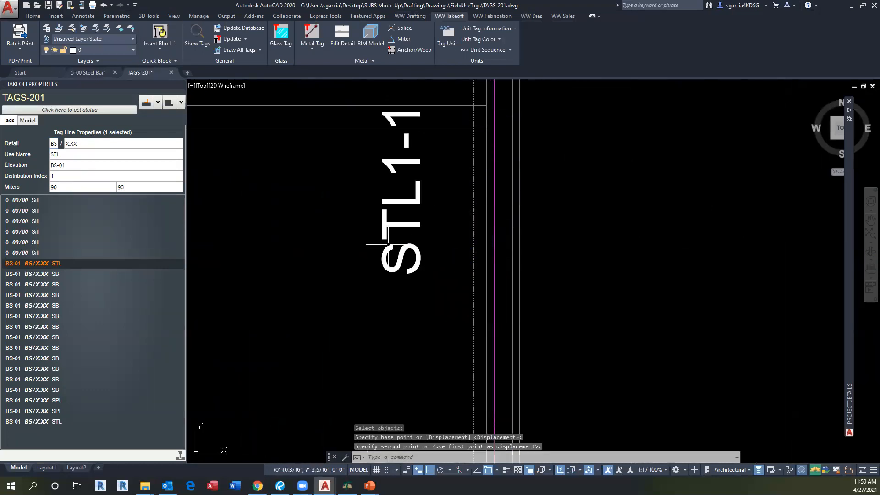
Change the layer of both STL1-1 labels from TAG4 to TAG5, dismissing the turned-off layer notice.
{"action": "scroll", "coordinate": [389, 245], "scroll_direction": "down", "scroll_amount": 5}
{"action": "middle_click_drag", "start_coordinate": [390, 245], "coordinate": [552, 242]}
{"action": "key", "text": "Escape"}
{"action": "left_click", "coordinate": [551, 243]}
{"action": "left_click", "coordinate": [279, 230]}
{"action": "left_click", "coordinate": [292, 247]}
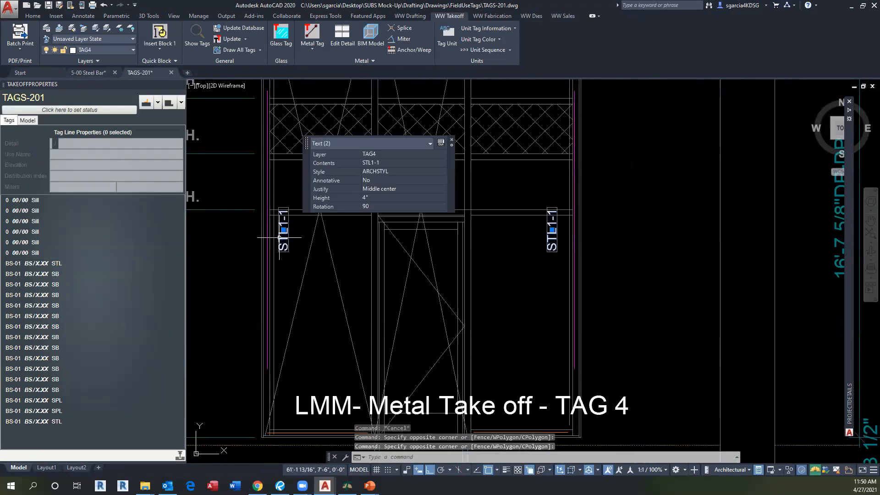
{"action": "left_click", "coordinate": [126, 49]}
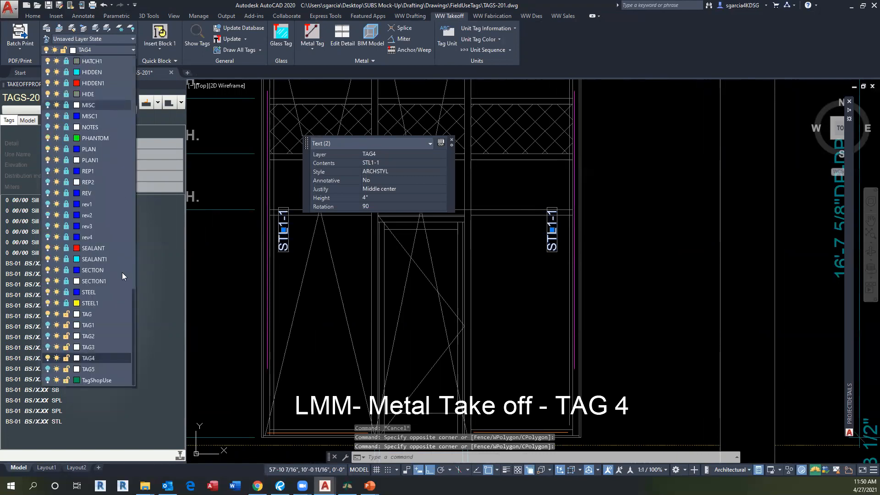
{"action": "left_click", "coordinate": [88, 368]}
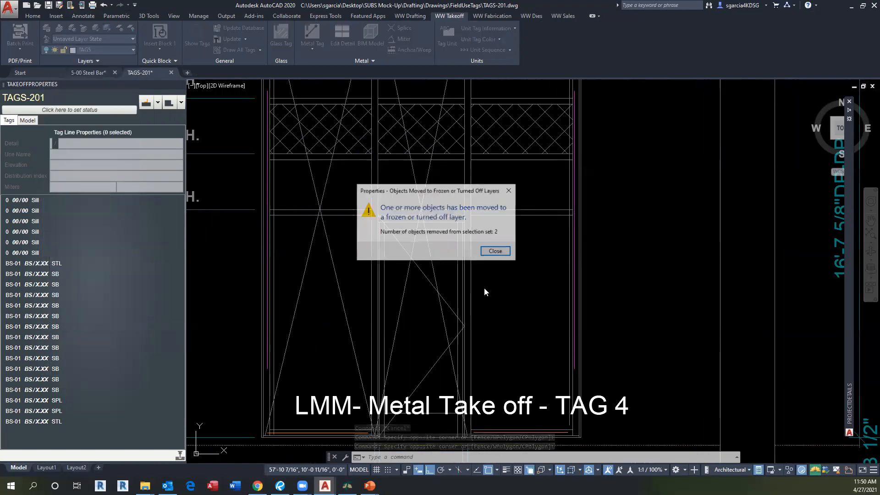
{"action": "left_click", "coordinate": [483, 251]}
{"action": "key", "text": "Escape"}
{"action": "key", "text": "Escape"}
{"action": "key", "text": "Escape"}
Switch the layer display with LMM2 to Shop Use and check the STL1-1 labels in the elevation.
{"action": "type", "text": "LMM2"}
{"action": "key", "text": "Return"}
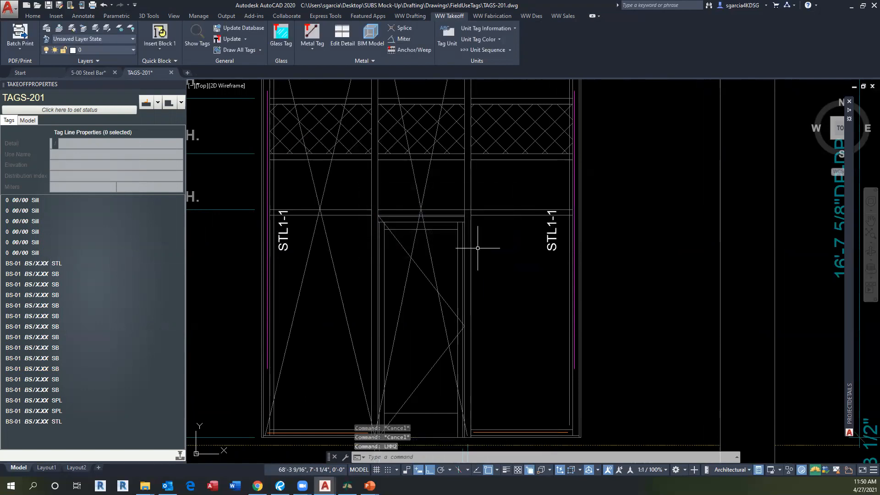
{"action": "scroll", "coordinate": [285, 209], "scroll_direction": "down", "scroll_amount": 4}
{"action": "mouse_move", "coordinate": [295, 206]}
{"action": "middle_mouse_down"}
{"action": "mouse_move", "coordinate": [326, 287]}
{"action": "mouse_move", "coordinate": [339, 394]}
{"action": "middle_mouse_up"}
{"action": "scroll", "coordinate": [412, 202], "scroll_direction": "down", "scroll_amount": 5}
{"action": "scroll", "coordinate": [396, 260], "scroll_direction": "up", "scroll_amount": 5}
{"action": "scroll", "coordinate": [348, 252], "scroll_direction": "up", "scroll_amount": 4}
{"action": "key", "text": "Escape"}
{"action": "key", "text": "Escape"}
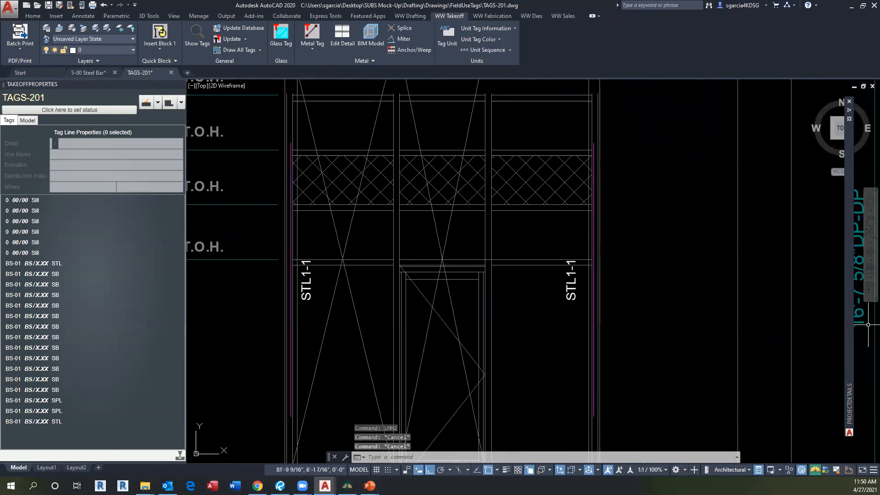
Run QBIM on the left jamb's STL tag line to generate its 3D model, and bring the bar into view.
{"action": "middle_click_drag", "start_coordinate": [454, 277], "coordinate": [451, 283]}
{"action": "type", "text": "qbim"}
{"action": "key", "text": "Return"}
{"action": "scroll", "coordinate": [288, 289], "scroll_direction": "up", "scroll_amount": 2}
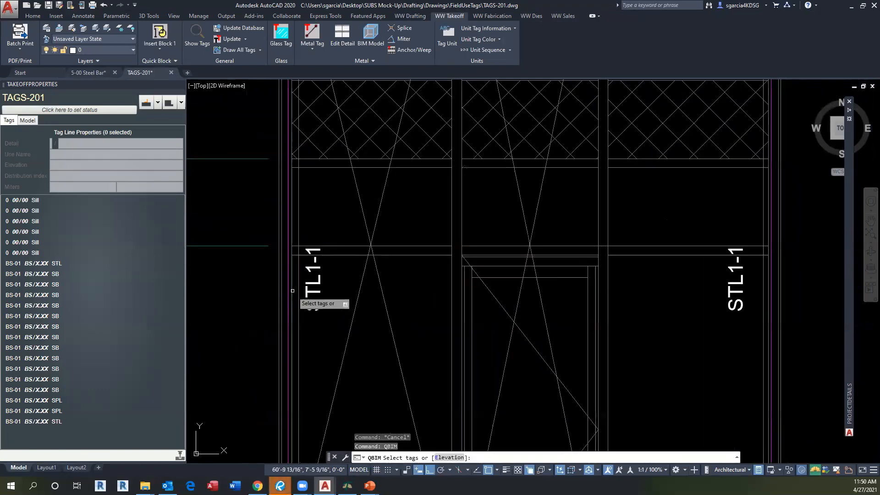
{"action": "left_click", "coordinate": [288, 289]}
{"action": "key", "text": "Return"}
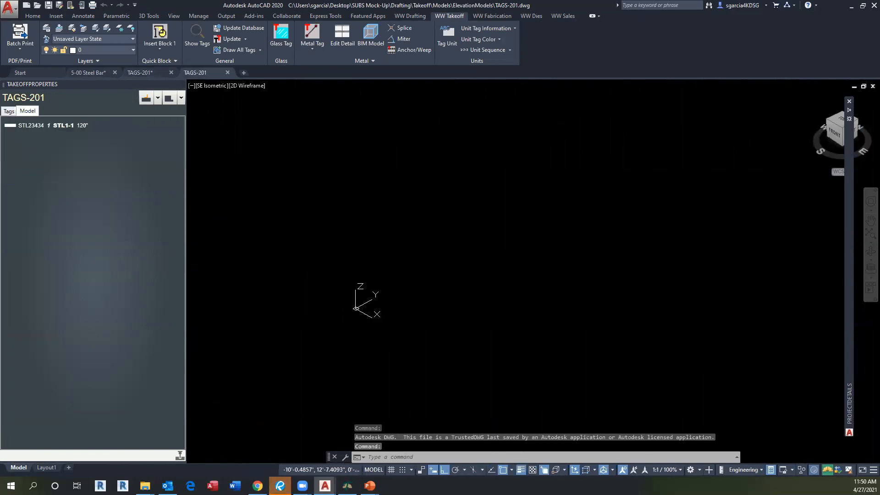
{"action": "middle_click_drag", "start_coordinate": [302, 381], "coordinate": [384, 298]}
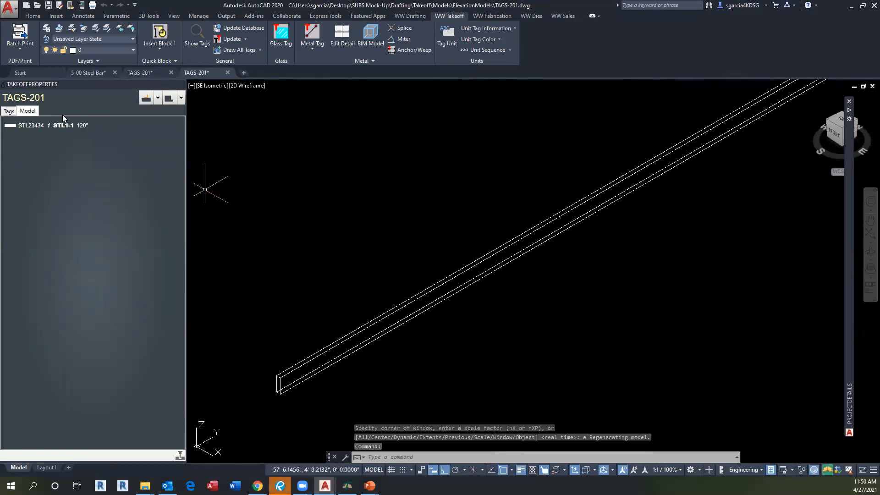
Open the fab template of the STL23434 bar from the takeoff model list.
{"action": "right_click", "coordinate": [28, 126]}
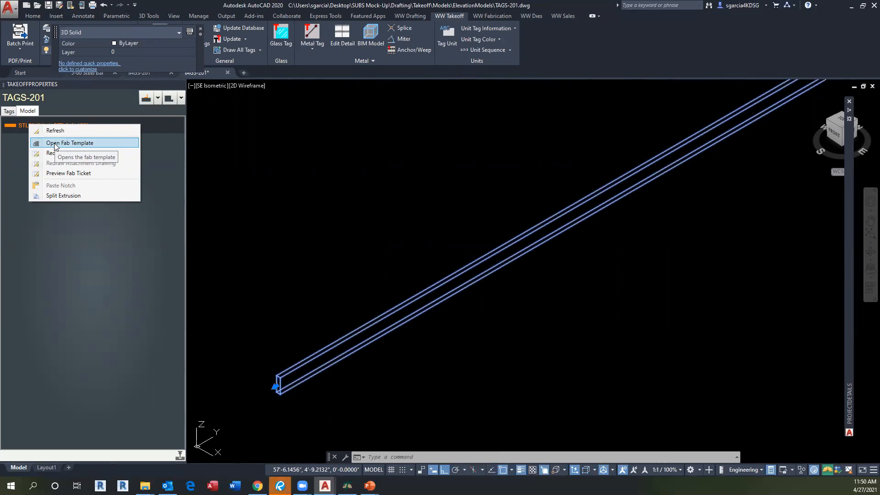
{"action": "left_click", "coordinate": [54, 144]}
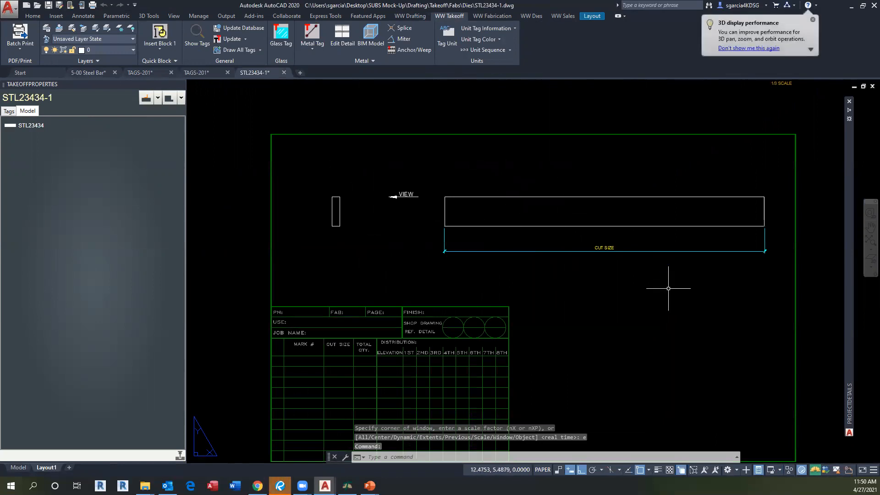
{"action": "middle_click_drag", "start_coordinate": [349, 200], "coordinate": [290, 187]}
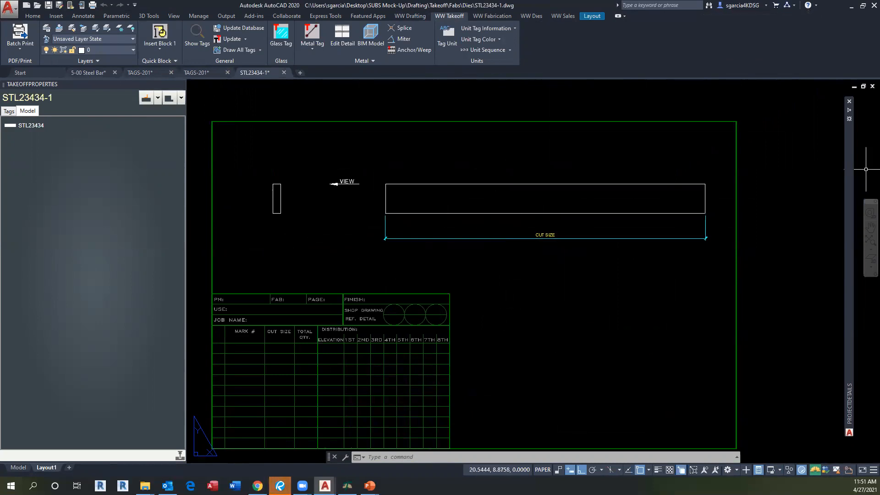
{"action": "key", "text": "alt+Tab"}
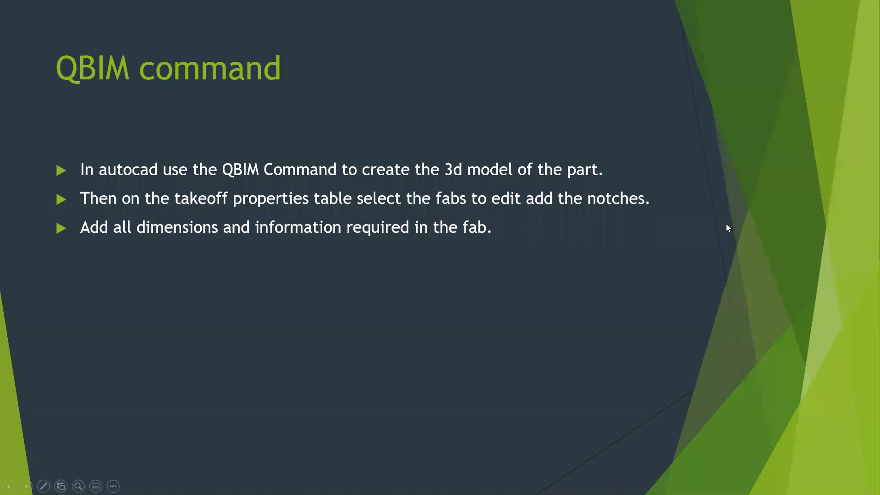
{"action": "left_click", "coordinate": [725, 223]}
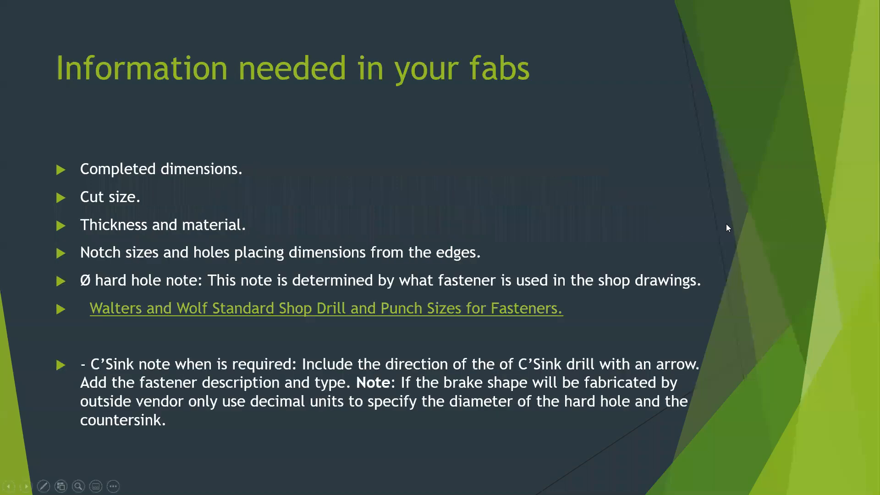
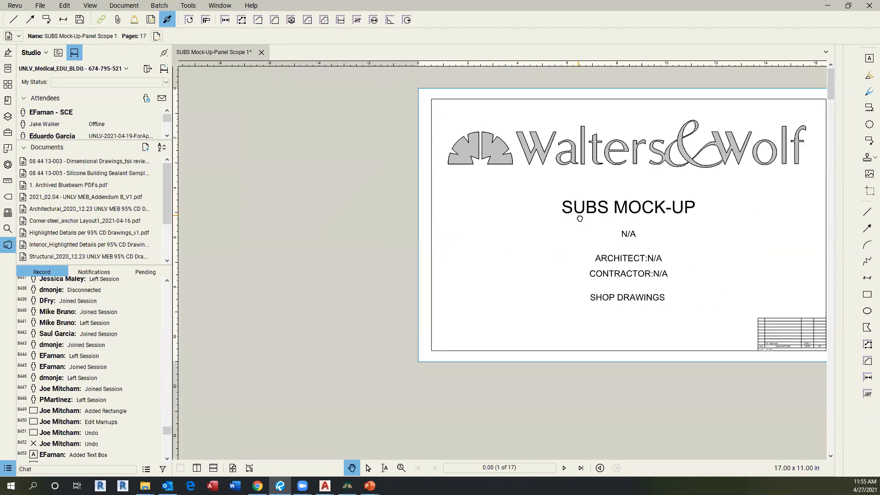
Go to page 0.01 of the SUBS Mock-Up shop drawings in Revu and examine the fastener list, including 62-c-p.
{"action": "left_click", "coordinate": [564, 467]}
{"action": "left_click", "coordinate": [564, 467]}
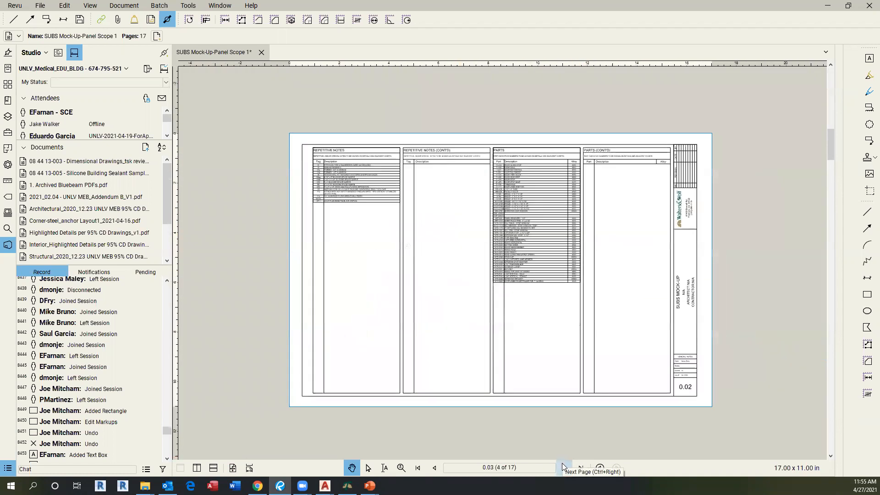
{"action": "left_click", "coordinate": [564, 467]}
{"action": "left_click", "coordinate": [436, 467]}
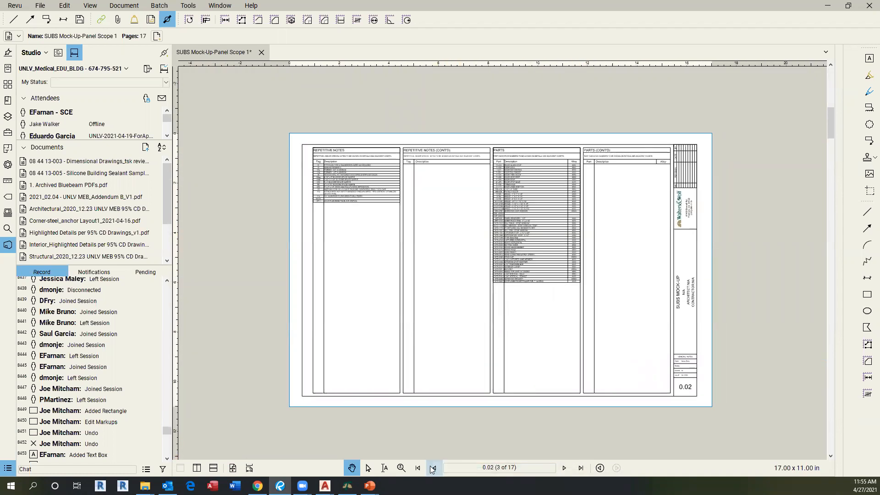
{"action": "left_click", "coordinate": [435, 467]}
{"action": "scroll", "coordinate": [609, 233], "scroll_direction": "up", "scroll_amount": 4}
{"action": "scroll", "coordinate": [508, 248], "scroll_direction": "up", "scroll_amount": 3}
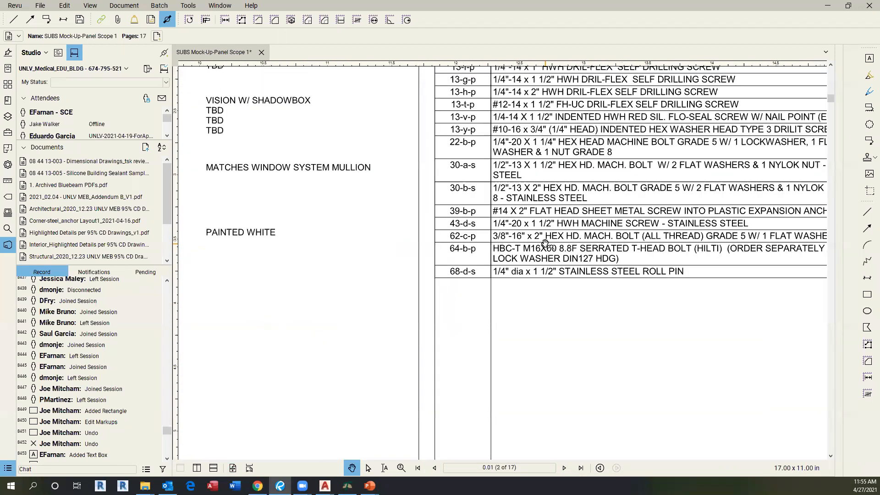
{"action": "scroll", "coordinate": [545, 243], "scroll_direction": "down", "scroll_amount": 1}
{"action": "left_click_drag", "start_coordinate": [563, 300], "coordinate": [558, 292]}
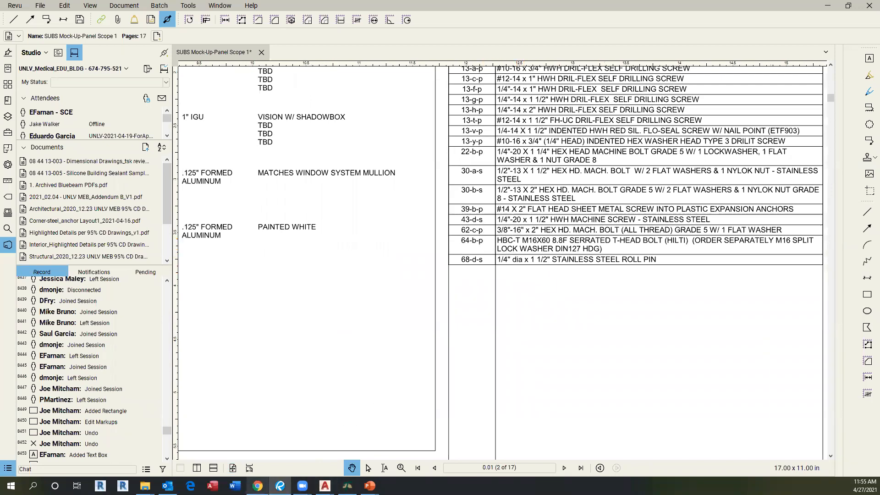
Open the Takeoff Program Standards wiki and examine the standard shop drill and punch sizes for fasteners under Fabrication Standards.
{"action": "mouse_move", "coordinate": [258, 485]}
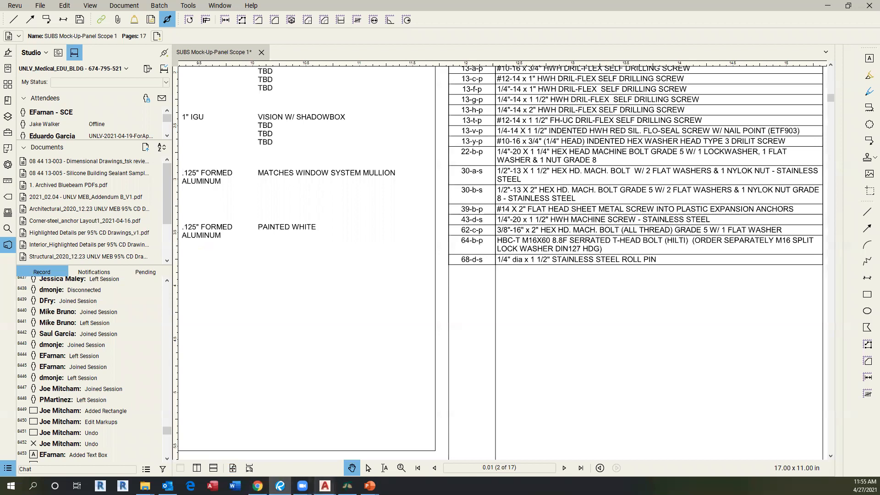
{"action": "left_click", "coordinate": [347, 486]}
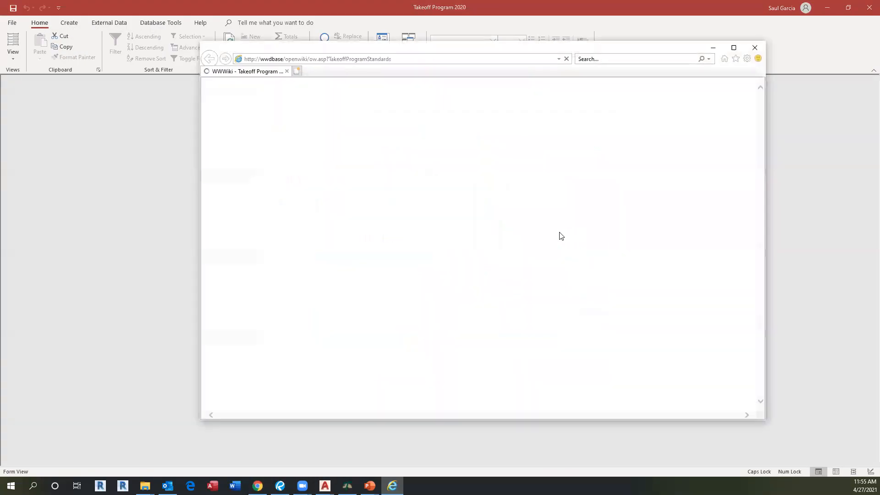
{"action": "left_click", "coordinate": [736, 48]}
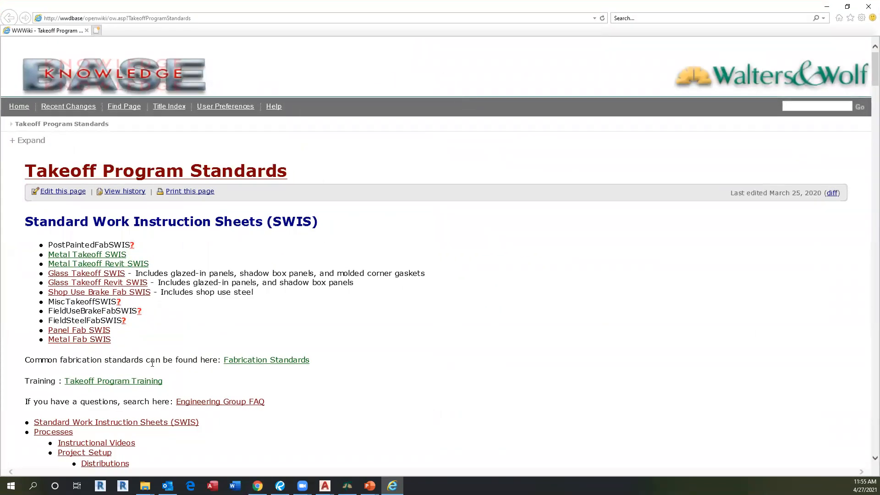
{"action": "left_click", "coordinate": [264, 361]}
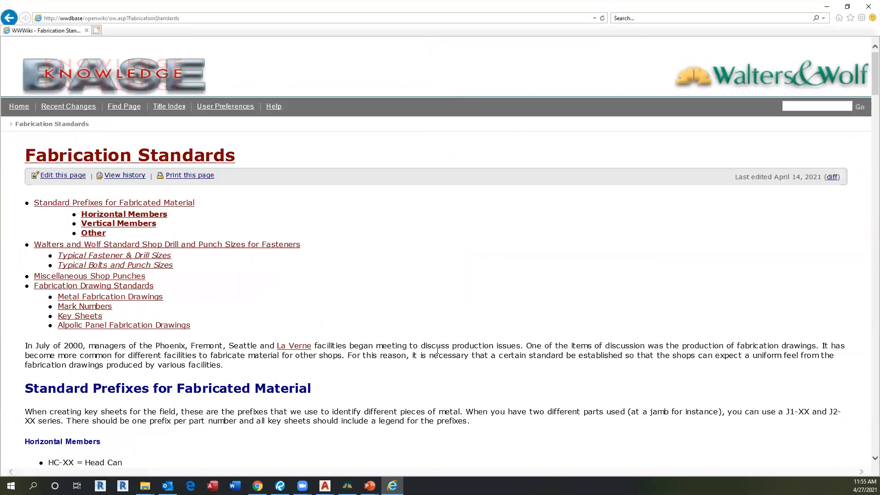
{"action": "scroll", "coordinate": [296, 224], "scroll_direction": "down", "scroll_amount": 20}
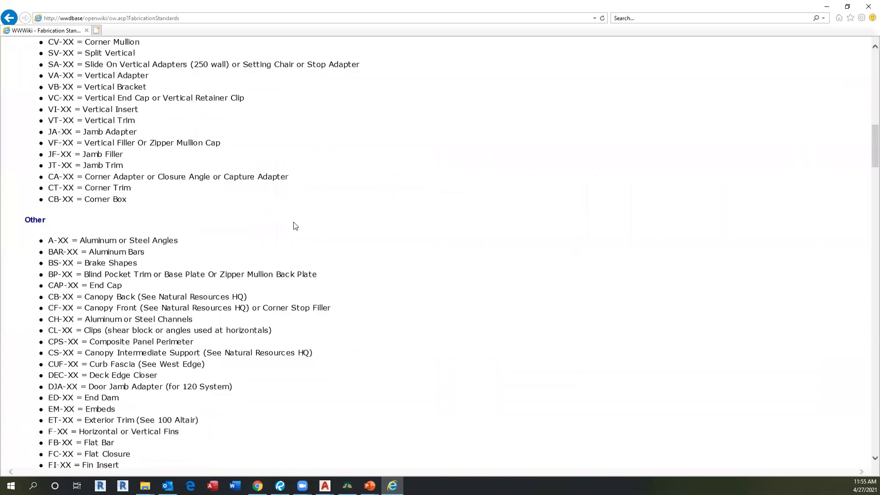
{"action": "scroll", "coordinate": [298, 224], "scroll_direction": "down", "scroll_amount": 6}
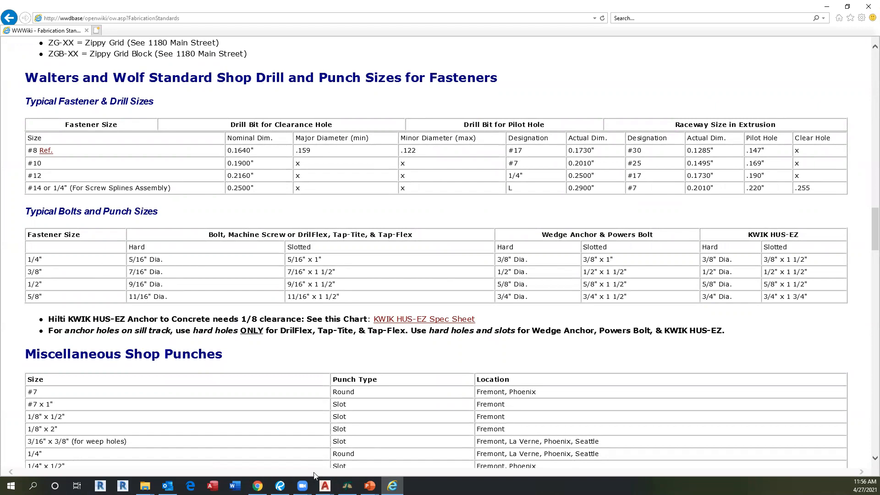
Switch back to the shop drawings in Revu, go to page 5.00 and close the markups list.
{"action": "mouse_move", "coordinate": [303, 484]}
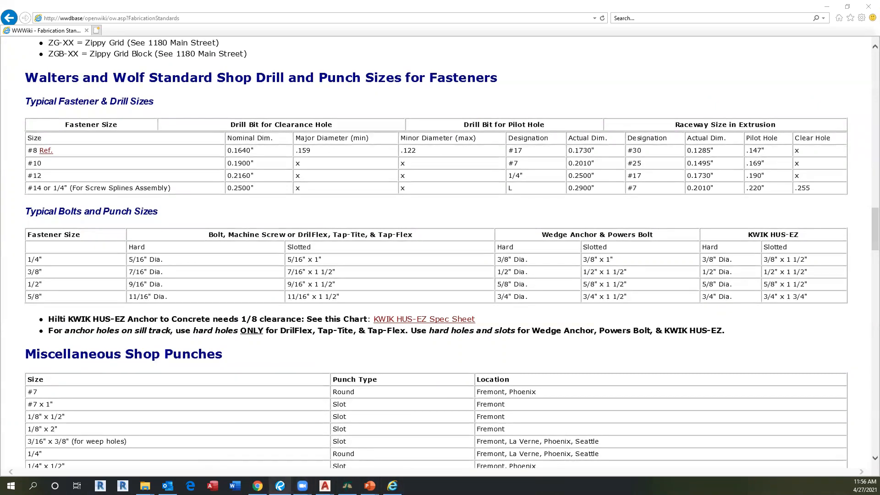
{"action": "left_click", "coordinate": [280, 485]}
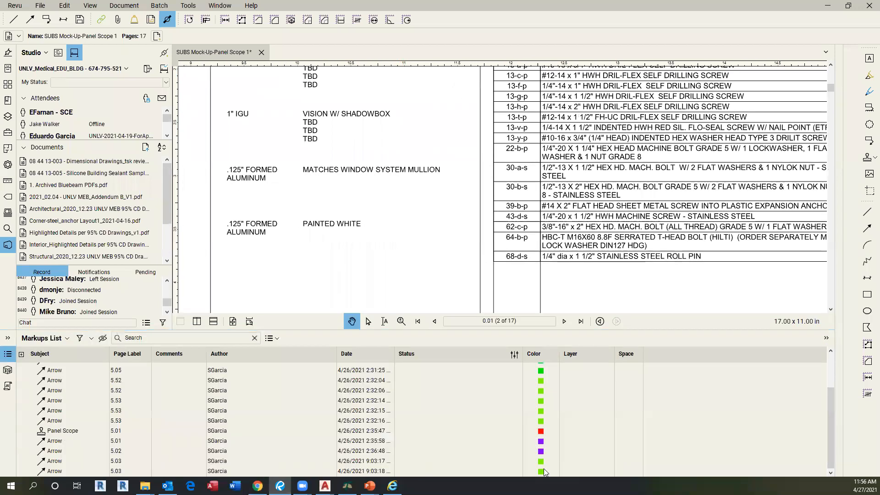
{"action": "left_click", "coordinate": [544, 472]}
{"action": "left_click", "coordinate": [526, 324]}
{"action": "type", "text": "5"}
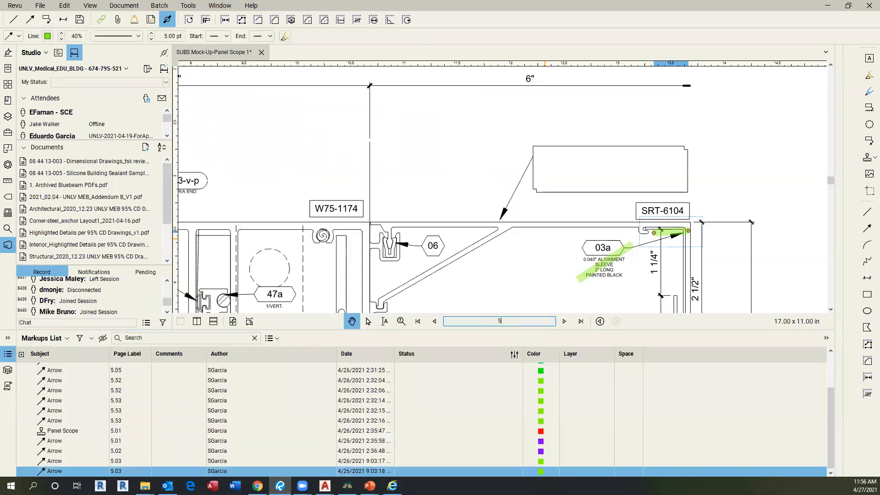
{"action": "key", "text": "Return"}
{"action": "left_click", "coordinate": [517, 322]}
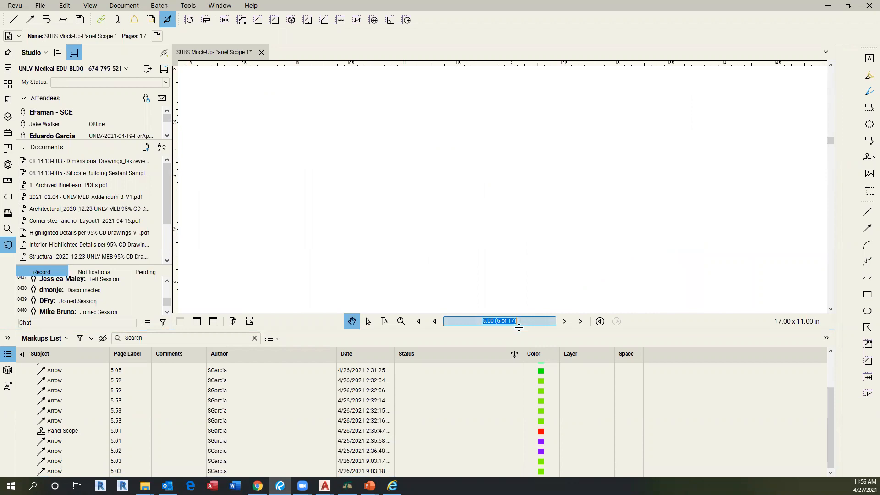
{"action": "double_click", "coordinate": [518, 328]}
Examine the R1 steel reinforcement detail for the 62-c-p fastener, its spacing and the tapped attachment hole.
{"action": "scroll", "coordinate": [459, 198], "scroll_direction": "down", "scroll_amount": 4}
{"action": "left_click_drag", "start_coordinate": [424, 196], "coordinate": [773, 266]}
{"action": "mouse_move", "coordinate": [494, 290]}
{"action": "left_mouse_down"}
{"action": "mouse_move", "coordinate": [516, 245]}
{"action": "mouse_move", "coordinate": [530, 169]}
{"action": "left_mouse_up"}
{"action": "scroll", "coordinate": [460, 290], "scroll_direction": "up", "scroll_amount": 2}
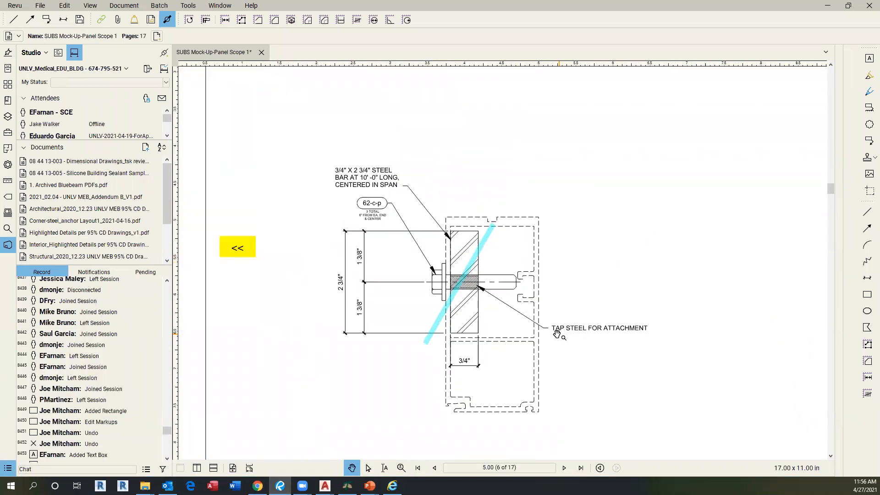
{"action": "left_click_drag", "start_coordinate": [481, 323], "coordinate": [456, 307]}
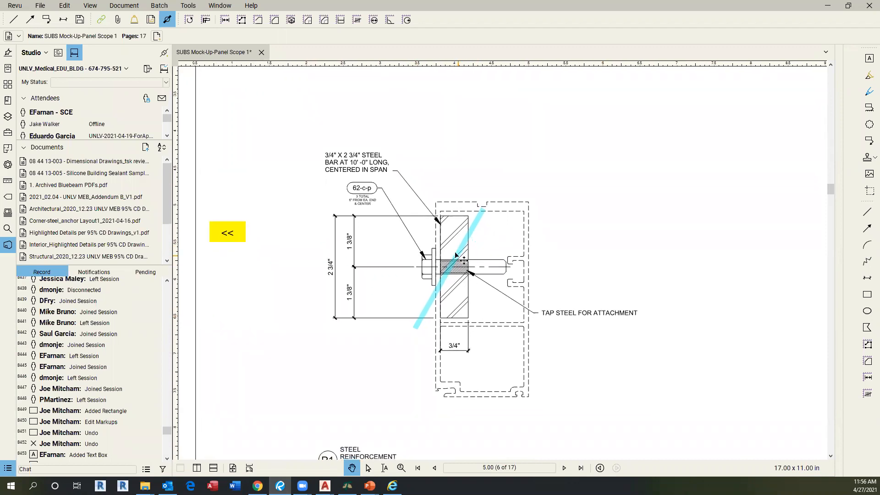
{"action": "scroll", "coordinate": [461, 281], "scroll_direction": "up", "scroll_amount": 2}
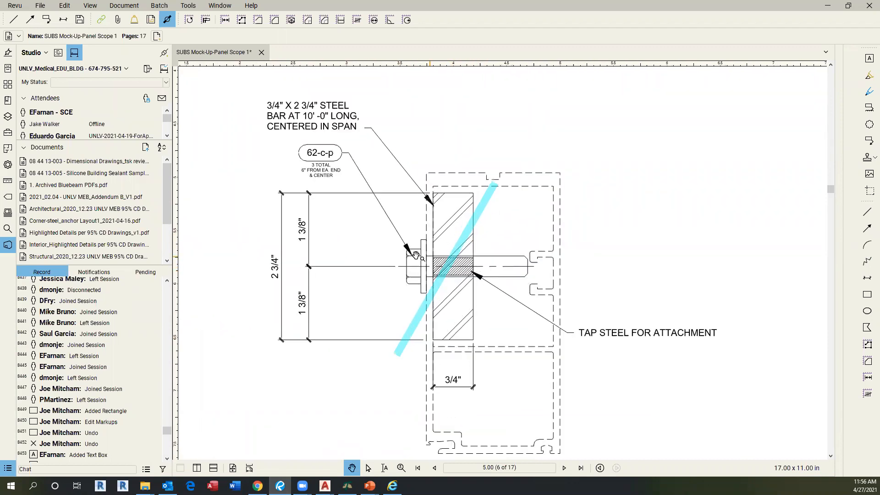
{"action": "scroll", "coordinate": [412, 255], "scroll_direction": "down", "scroll_amount": 2}
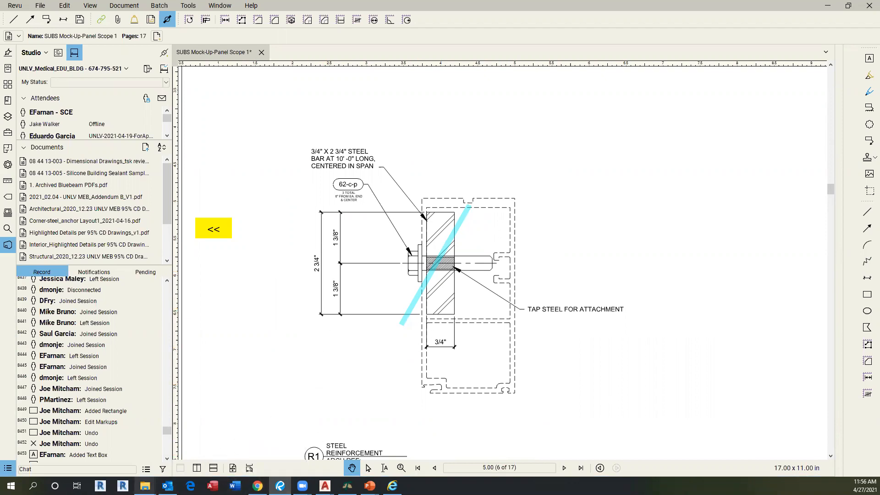
Open the drill chart PDF from the drafter's own folder under Operations (M:) > drafting.
{"action": "mouse_move", "coordinate": [145, 485]}
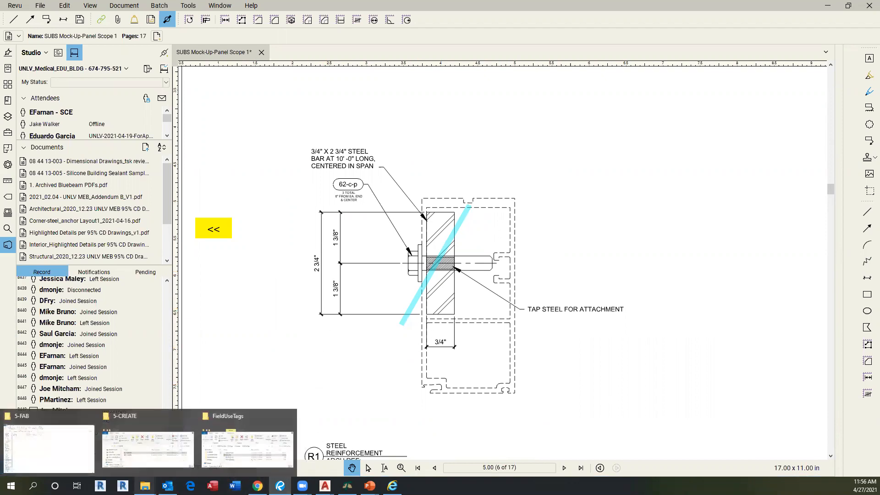
{"action": "middle_click", "coordinate": [144, 486]}
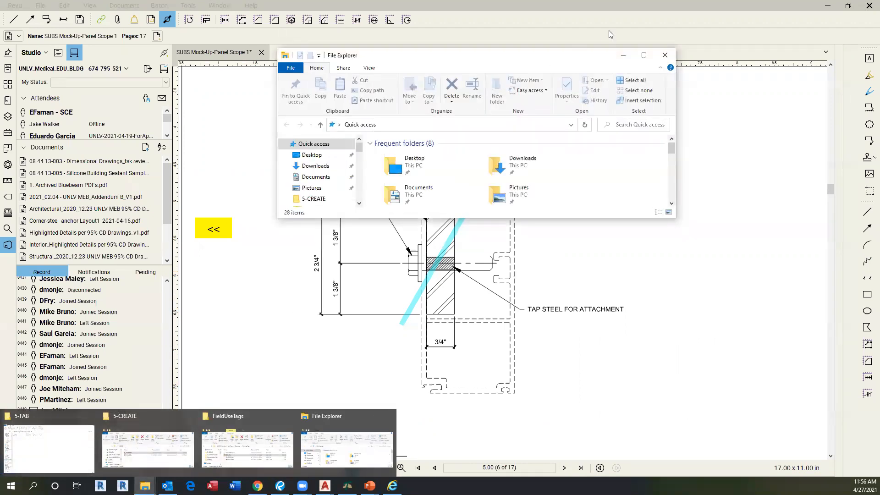
{"action": "left_click", "coordinate": [643, 55]}
{"action": "left_click", "coordinate": [44, 350]}
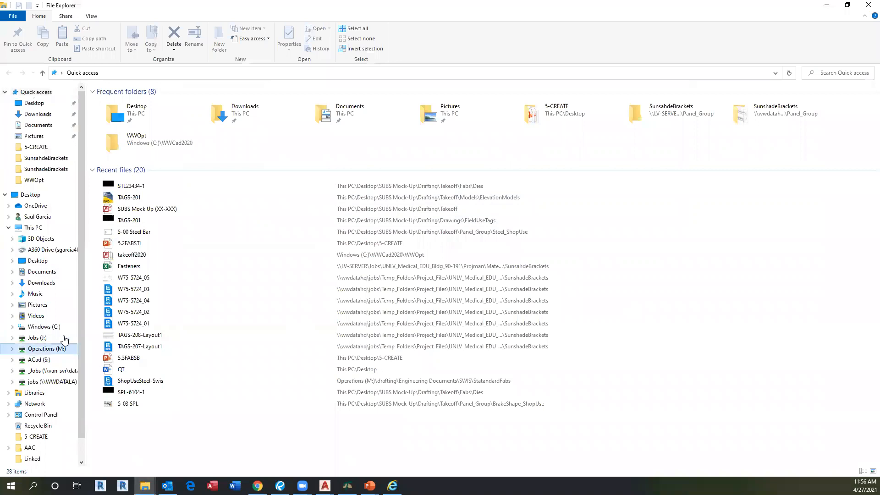
{"action": "left_click", "coordinate": [123, 126]}
{"action": "double_click", "coordinate": [123, 125]}
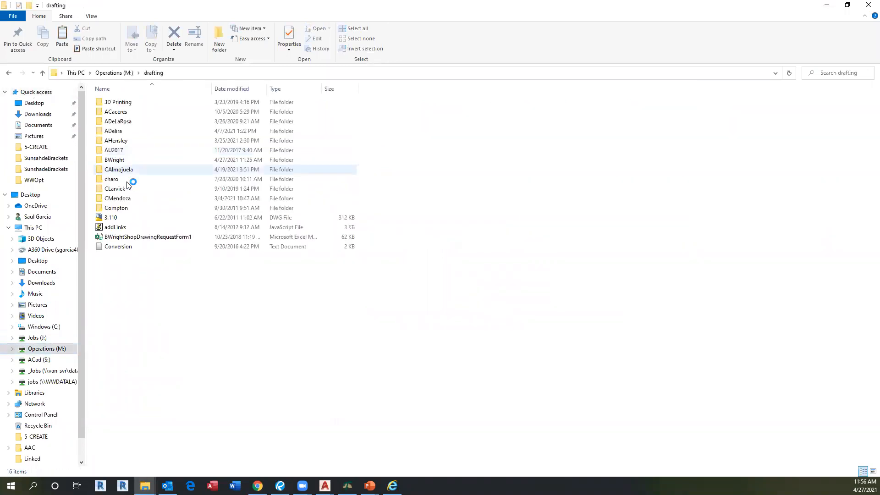
{"action": "left_click", "coordinate": [127, 217]}
{"action": "scroll", "coordinate": [128, 217], "scroll_direction": "down", "scroll_amount": 15}
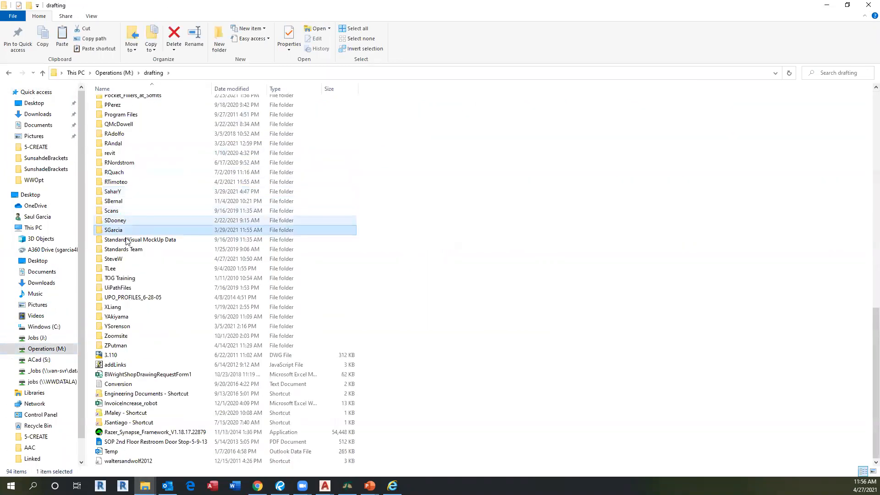
{"action": "double_click", "coordinate": [119, 226]}
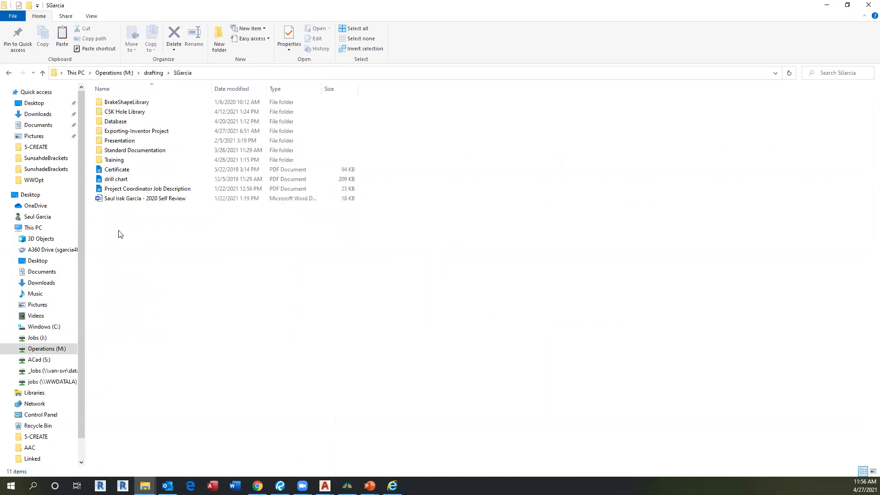
{"action": "double_click", "coordinate": [120, 179]}
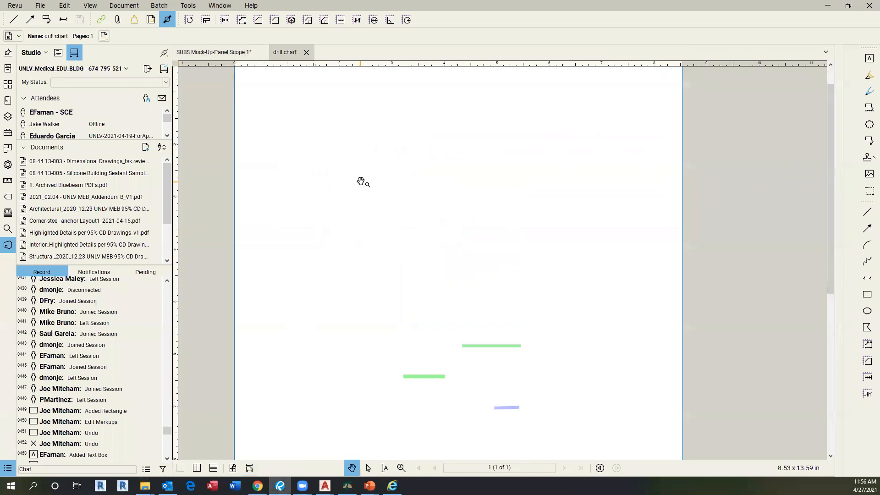
Look up the steel tap drill size for the 3/8"-16 fastener in the drill chart and return to the shop drawings.
{"action": "scroll", "coordinate": [329, 130], "scroll_direction": "down", "scroll_amount": 1}
{"action": "mouse_move", "coordinate": [336, 177]}
{"action": "left_mouse_down"}
{"action": "mouse_move", "coordinate": [339, 199]}
{"action": "mouse_move", "coordinate": [339, 160]}
{"action": "left_mouse_up"}
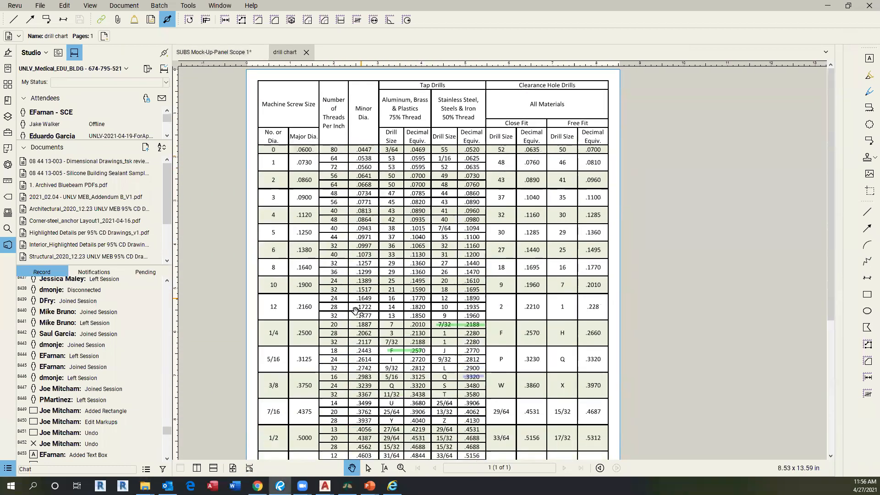
{"action": "scroll", "coordinate": [326, 345], "scroll_direction": "down", "scroll_amount": 1}
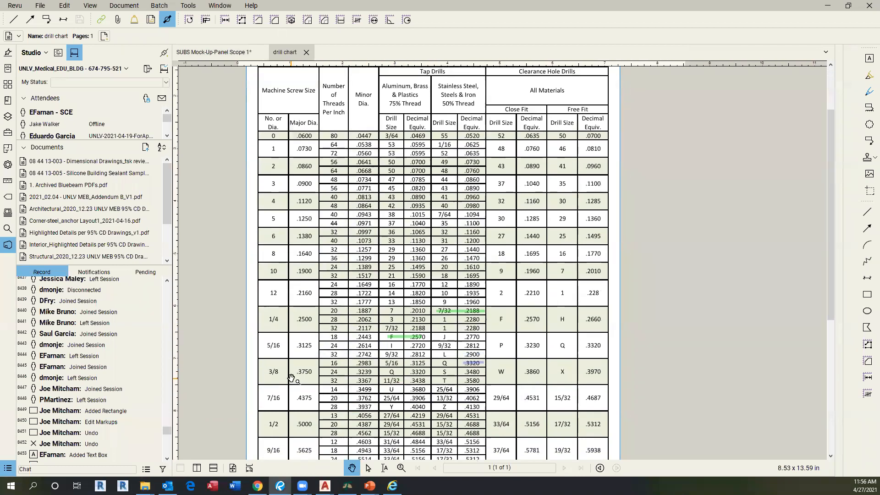
{"action": "scroll", "coordinate": [291, 377], "scroll_direction": "up", "scroll_amount": 2}
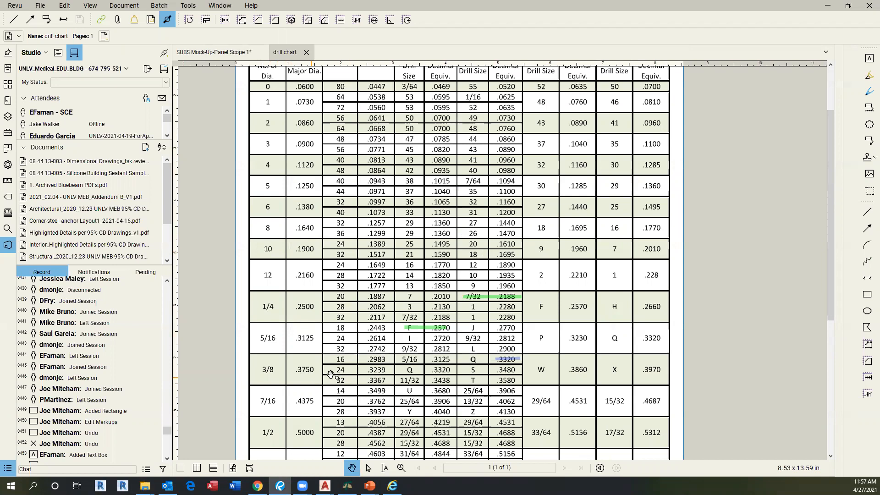
{"action": "left_click", "coordinate": [216, 52]}
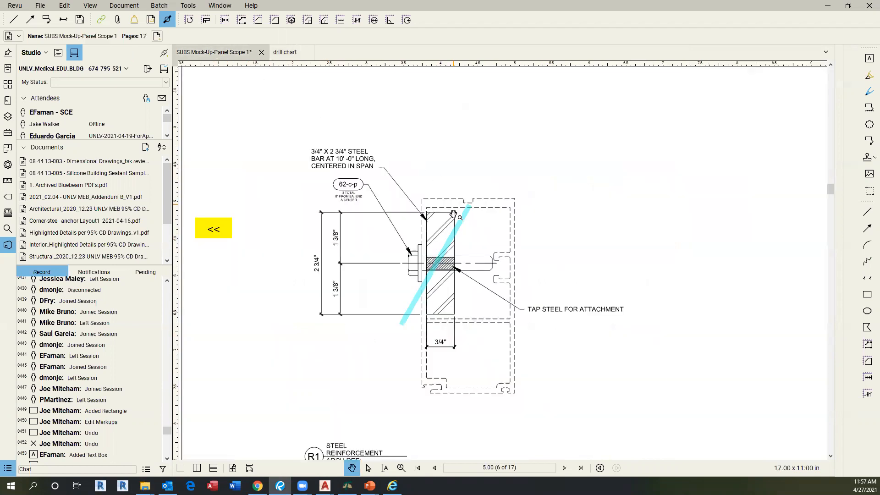
Check the description of fastener 62-c-p in the fastener schedule on page 0.01 of the shop drawings.
{"action": "left_click", "coordinate": [533, 468]}
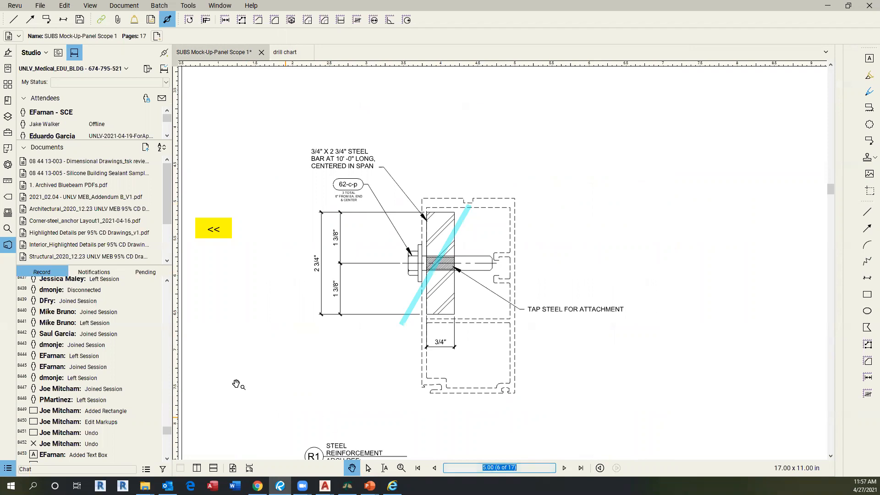
{"action": "left_click", "coordinate": [7, 85]}
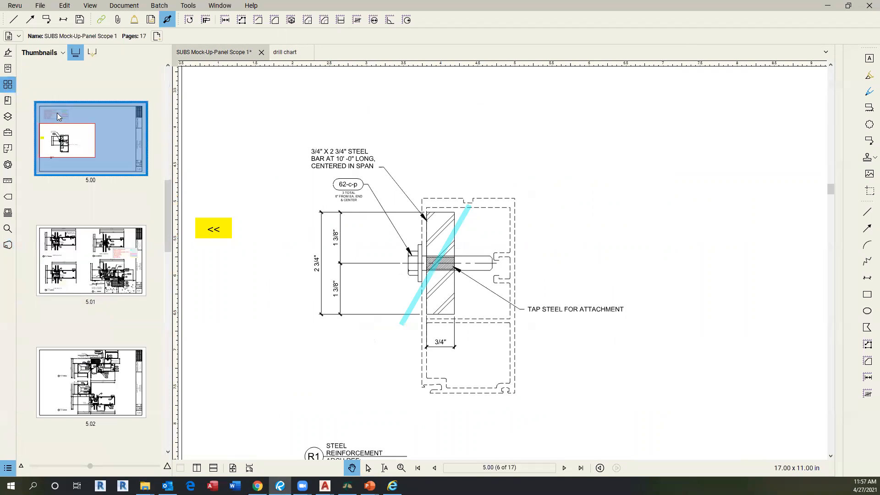
{"action": "left_click", "coordinate": [92, 257]}
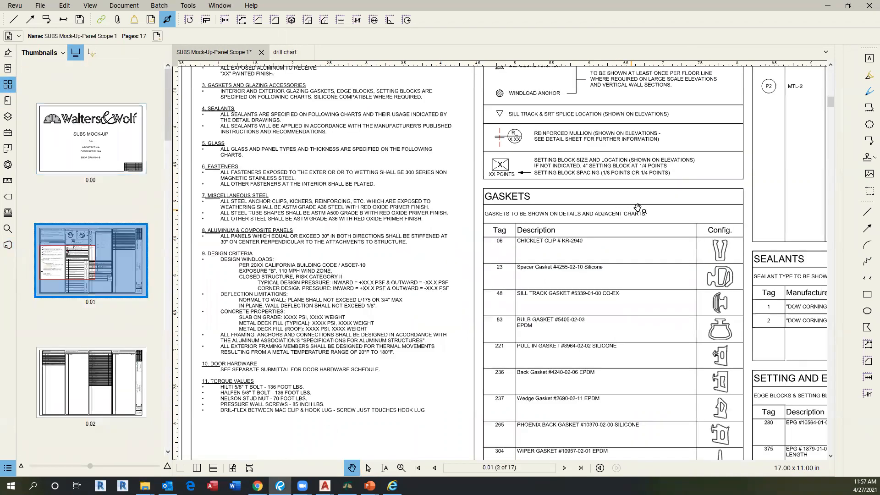
{"action": "left_click_drag", "start_coordinate": [778, 119], "coordinate": [423, 181]}
{"action": "scroll", "coordinate": [507, 171], "scroll_direction": "up", "scroll_amount": 3}
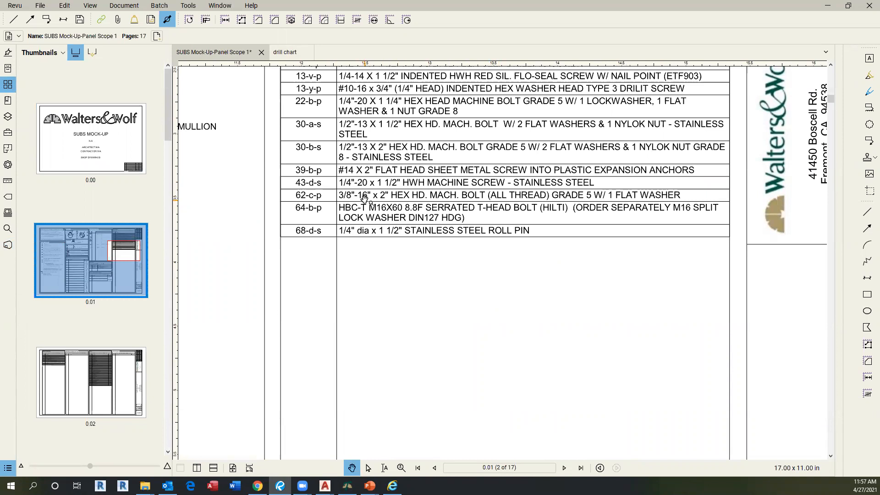
In the drill chart, mark the steel tap drill Q (.3320) for the 3/8"-16 size with a green highlight line.
{"action": "left_click", "coordinate": [286, 55]}
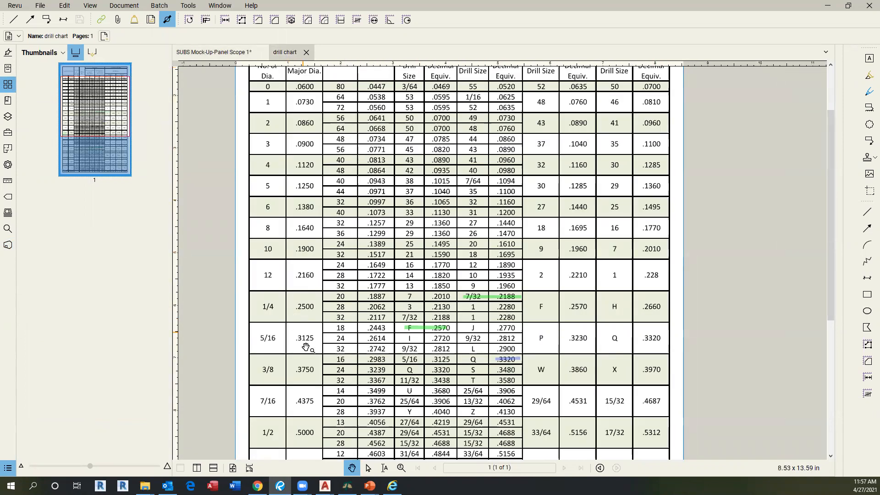
{"action": "scroll", "coordinate": [311, 366], "scroll_direction": "up", "scroll_amount": 1}
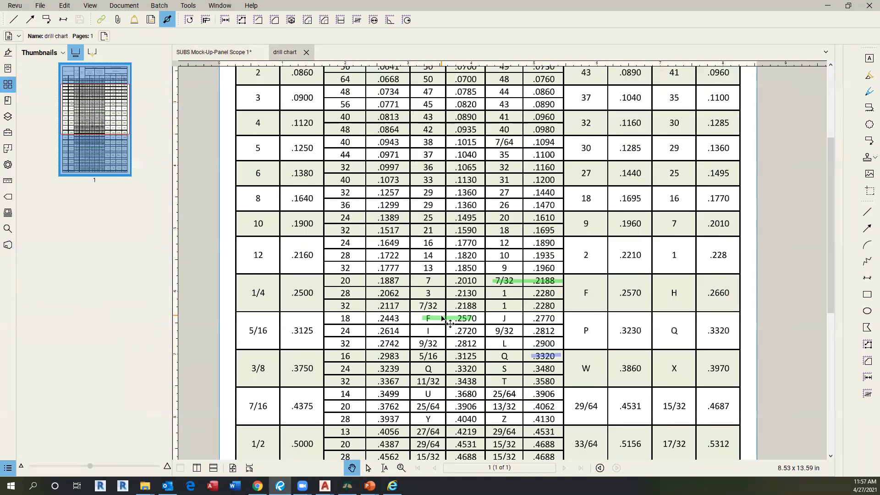
{"action": "left_click", "coordinate": [14, 19]}
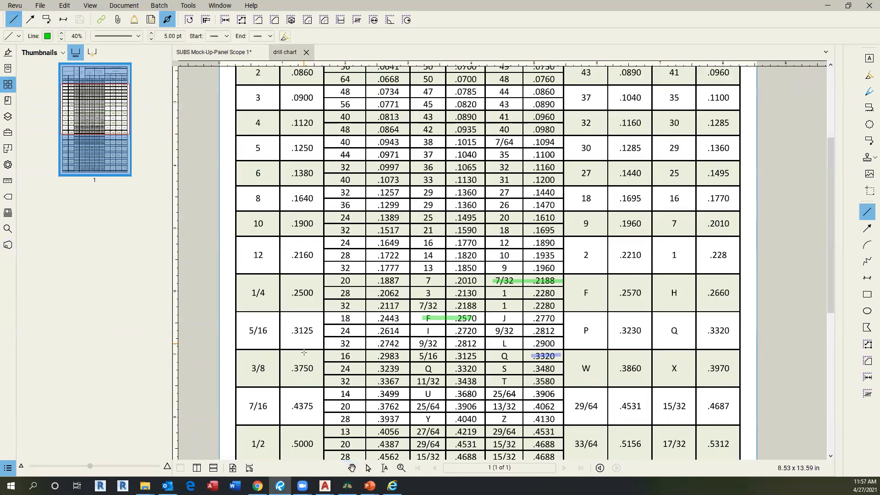
{"action": "scroll", "coordinate": [304, 352], "scroll_direction": "up", "scroll_amount": 1}
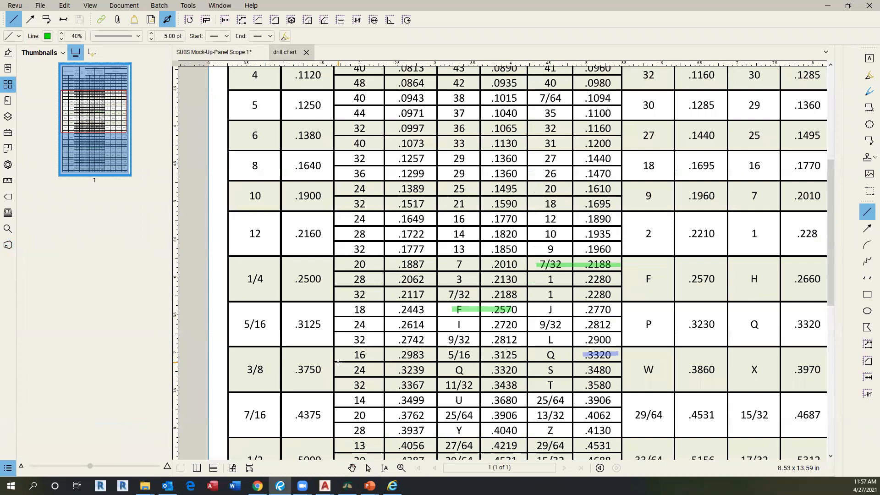
{"action": "scroll", "coordinate": [339, 355], "scroll_direction": "down", "scroll_amount": 2}
{"action": "scroll", "coordinate": [430, 128], "scroll_direction": "up", "scroll_amount": 1}
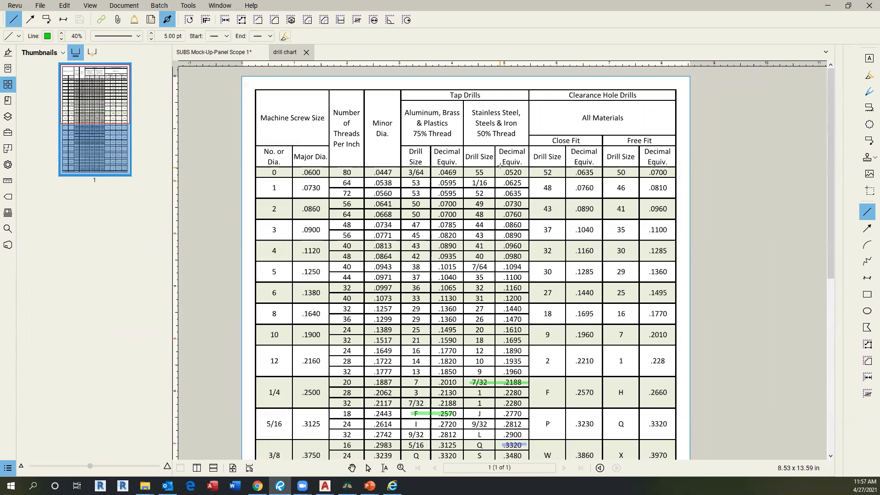
{"action": "scroll", "coordinate": [472, 308], "scroll_direction": "down", "scroll_amount": 3}
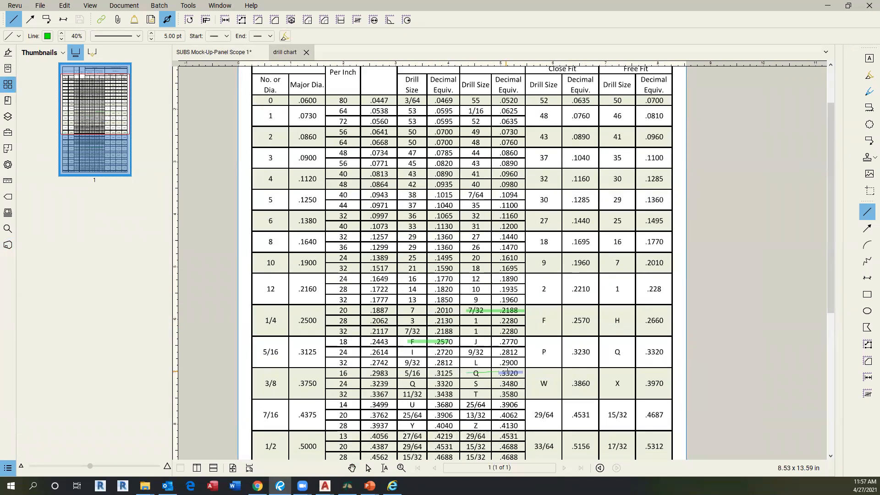
{"action": "left_click", "coordinate": [515, 371]}
Delete the old blue mark over .3320 in the drill chart and adjust the end of the new green line.
{"action": "scroll", "coordinate": [515, 376], "scroll_direction": "up", "scroll_amount": 5}
{"action": "key", "text": "Escape"}
{"action": "left_click_drag", "start_coordinate": [530, 368], "coordinate": [607, 371]}
{"action": "key", "text": "Delete"}
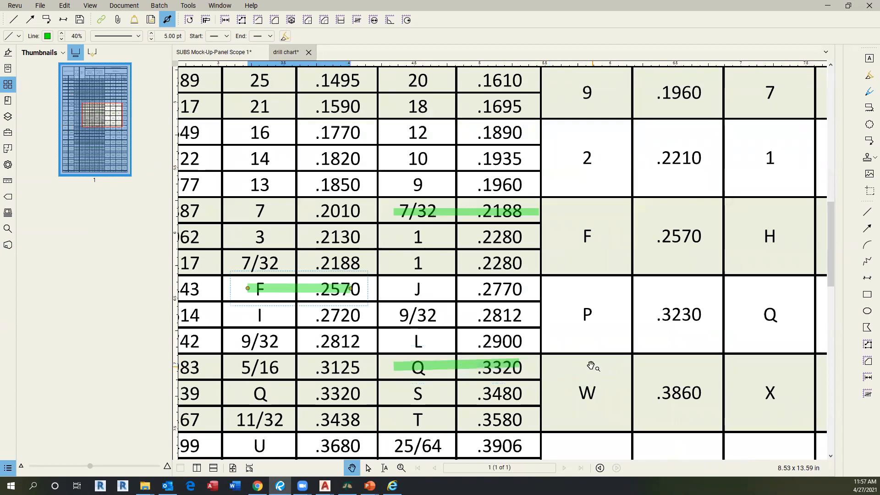
{"action": "left_click", "coordinate": [493, 365]}
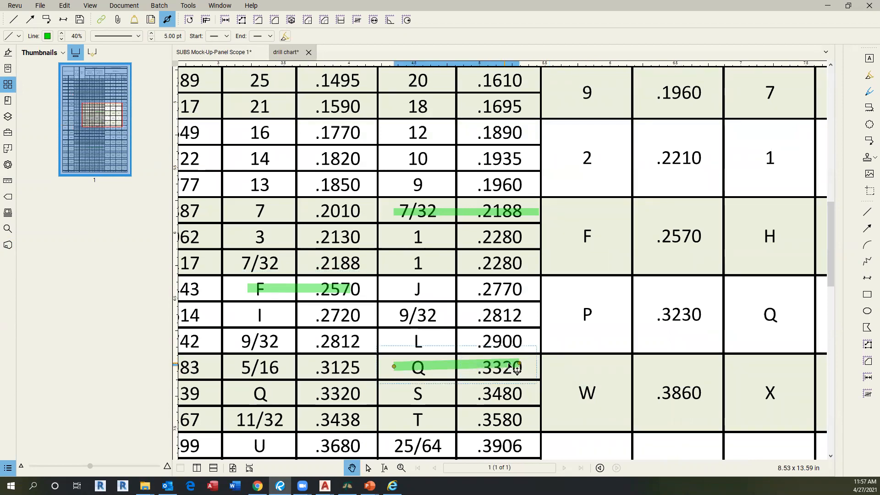
{"action": "left_click_drag", "start_coordinate": [521, 367], "coordinate": [550, 349]}
{"action": "scroll", "coordinate": [551, 349], "scroll_direction": "down", "scroll_amount": 1}
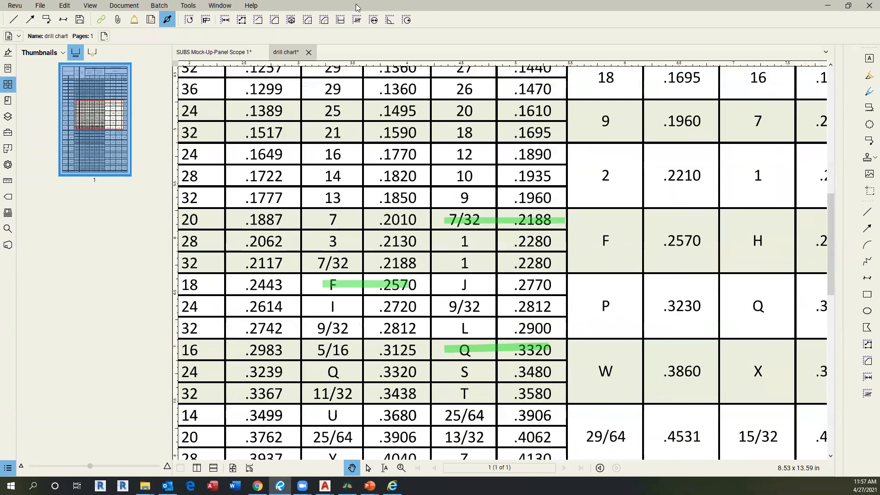
Minimize Revu and the browser to return to the STL23434-1 drawing in AutoCAD and switch it to model space.
{"action": "left_click_drag", "start_coordinate": [358, 8], "coordinate": [0, 10]}
{"action": "left_click", "coordinate": [827, 6]}
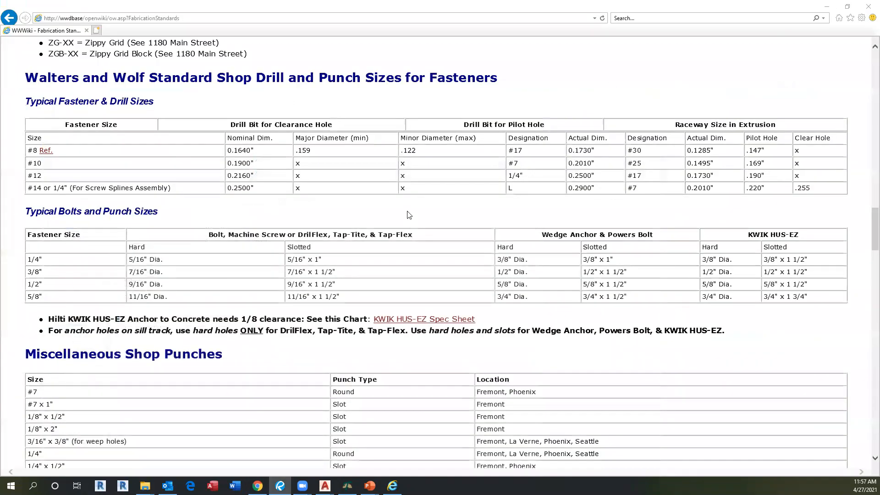
{"action": "left_click", "coordinate": [826, 6]}
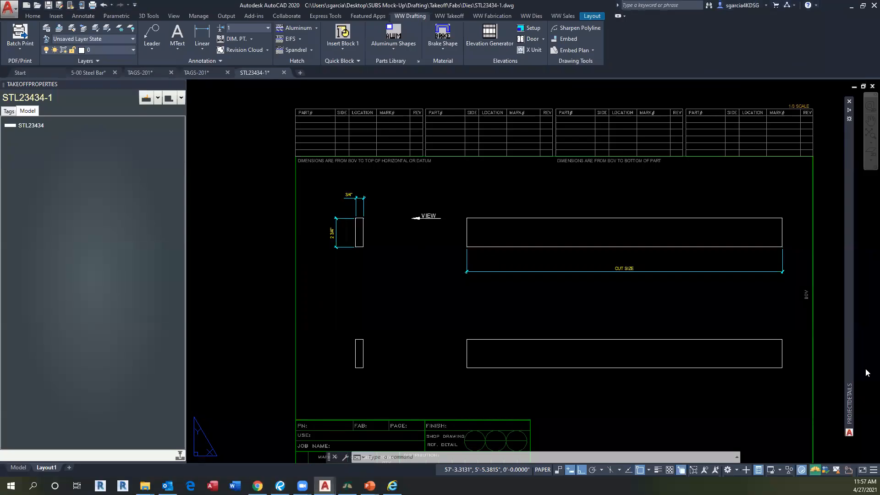
{"action": "mouse_move", "coordinate": [392, 245]}
{"action": "middle_mouse_down"}
{"action": "mouse_move", "coordinate": [359, 227]}
{"action": "mouse_move", "coordinate": [352, 241]}
{"action": "middle_mouse_up"}
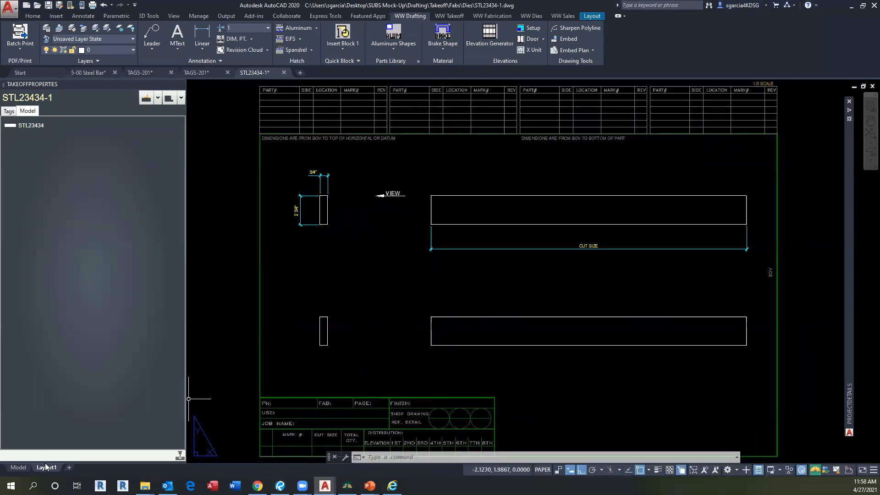
{"action": "left_click", "coordinate": [20, 468]}
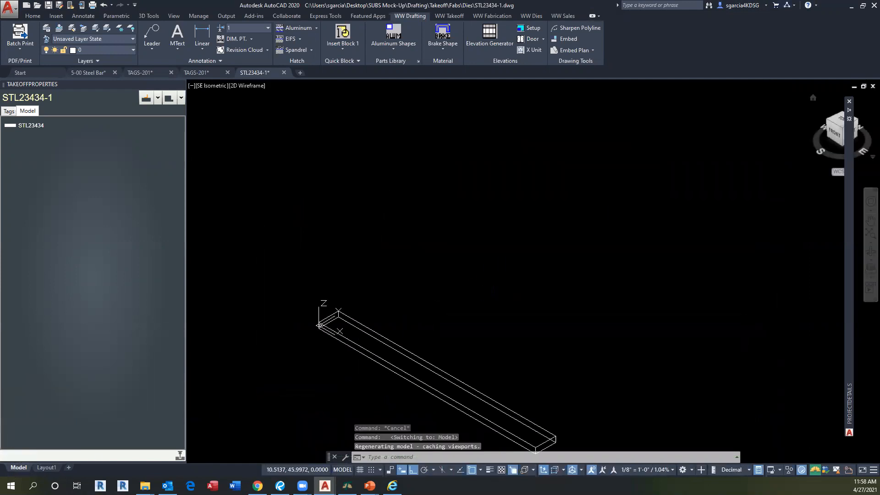
{"action": "scroll", "coordinate": [431, 120], "scroll_direction": "down", "scroll_amount": 2}
{"action": "middle_click_drag", "start_coordinate": [430, 119], "coordinate": [436, 92]}
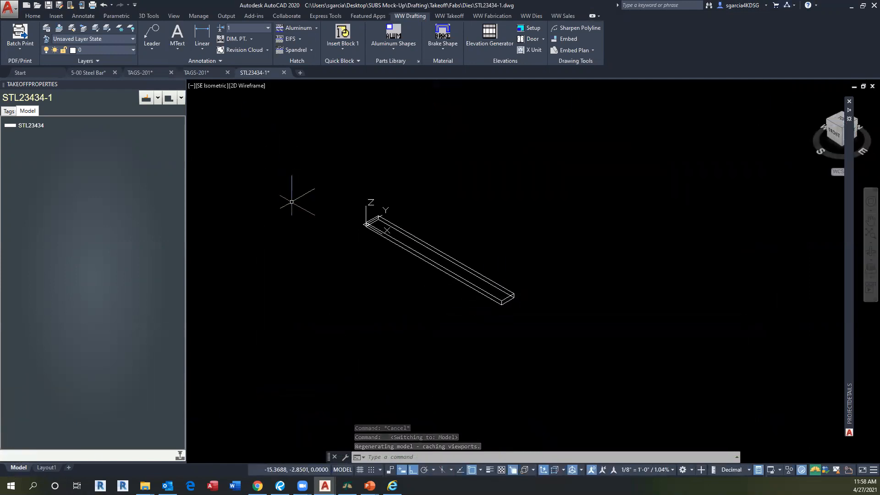
Draw a circle with a diameter of 0.3320 in the empty area beside the bar's end at the origin.
{"action": "scroll", "coordinate": [292, 201], "scroll_direction": "up", "scroll_amount": 2}
{"action": "middle_click_drag", "start_coordinate": [330, 219], "coordinate": [315, 196]}
{"action": "type", "text": "c"}
{"action": "key", "text": "Return"}
{"action": "left_click", "coordinate": [346, 228]}
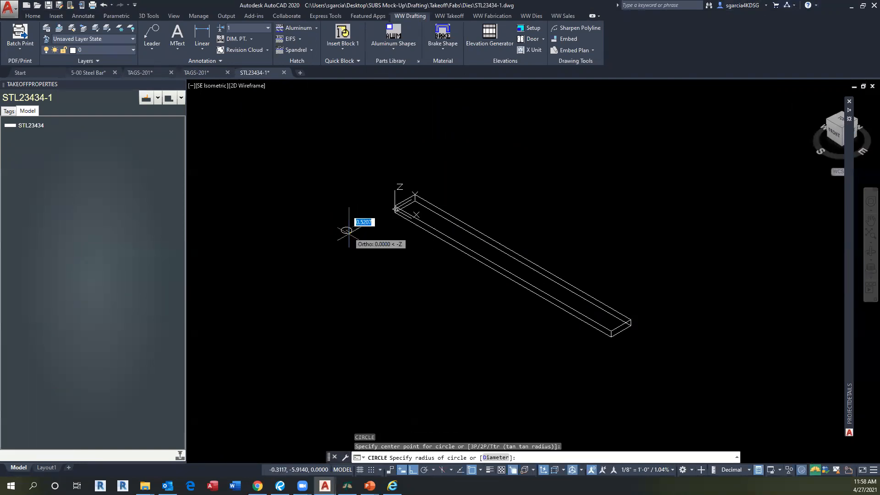
{"action": "type", "text": "D"}
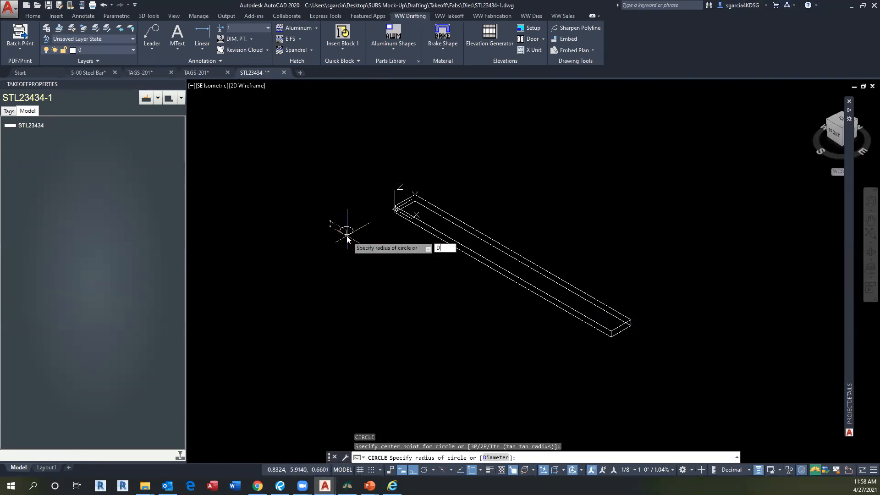
{"action": "key", "text": "Return"}
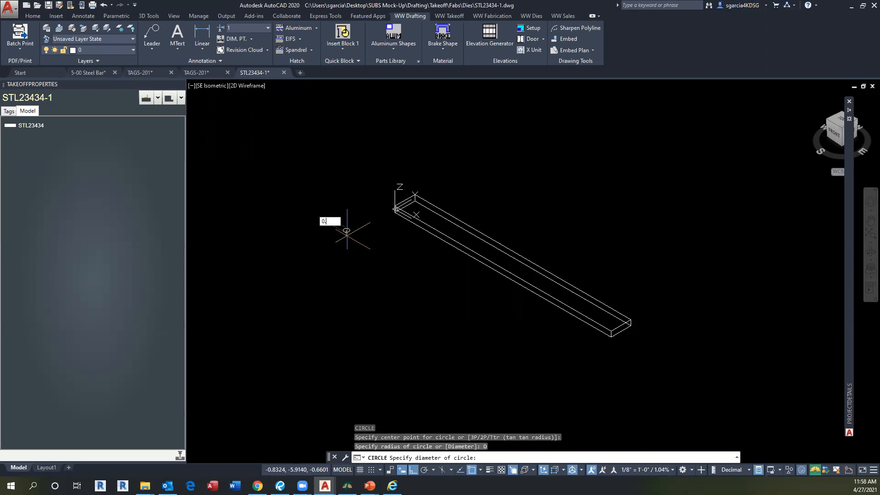
{"action": "key", "text": "Return"}
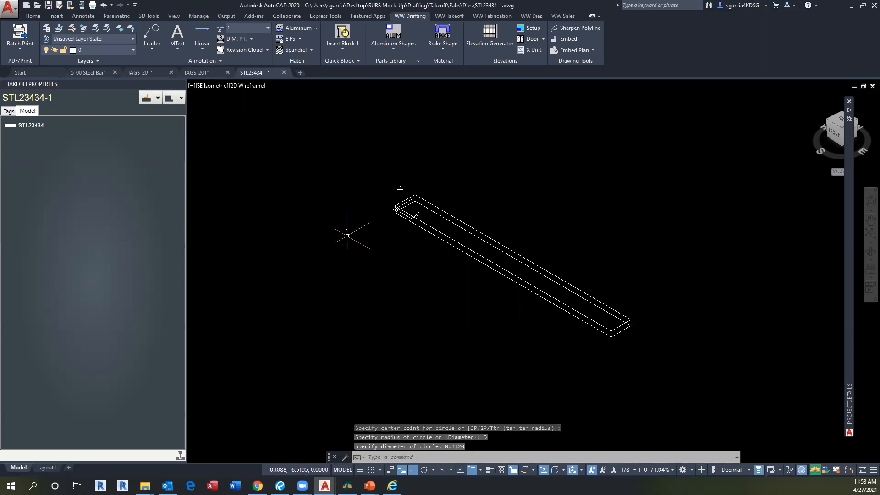
Extrude the circle downward by about 1.08 to form a solid cylinder for the tapped hole.
{"action": "scroll", "coordinate": [347, 231], "scroll_direction": "up", "scroll_amount": 3}
{"action": "key", "text": "Escape"}
{"action": "key", "text": "Escape"}
{"action": "type", "text": "E"}
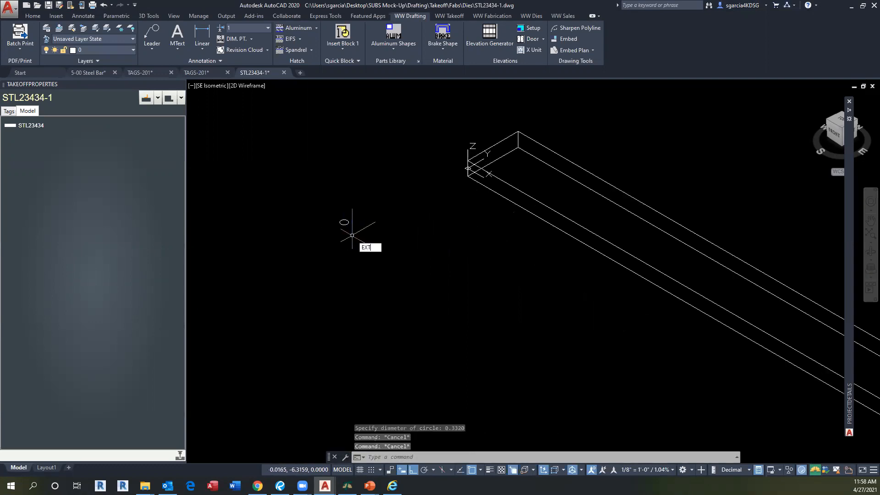
{"action": "type", "text": "XT"}
{"action": "key", "text": "Return"}
{"action": "left_click", "coordinate": [344, 222]}
{"action": "key", "text": "Return"}
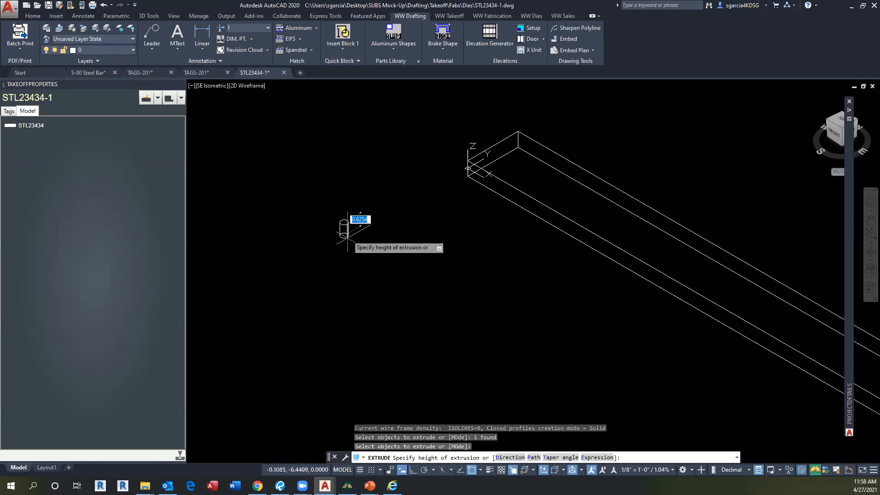
{"action": "left_click", "coordinate": [347, 236]}
{"action": "key", "text": "Escape"}
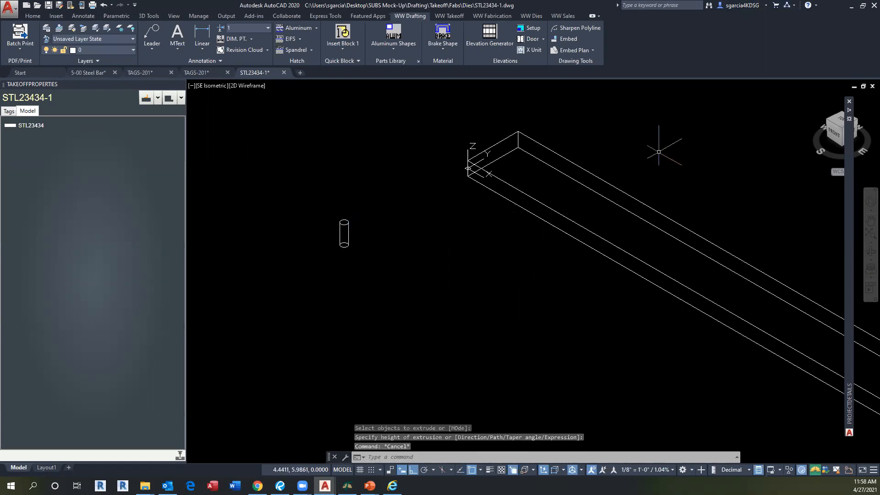
Show the model from the top in the Wireframe visual style with the cylinder selected.
{"action": "left_click", "coordinate": [838, 120]}
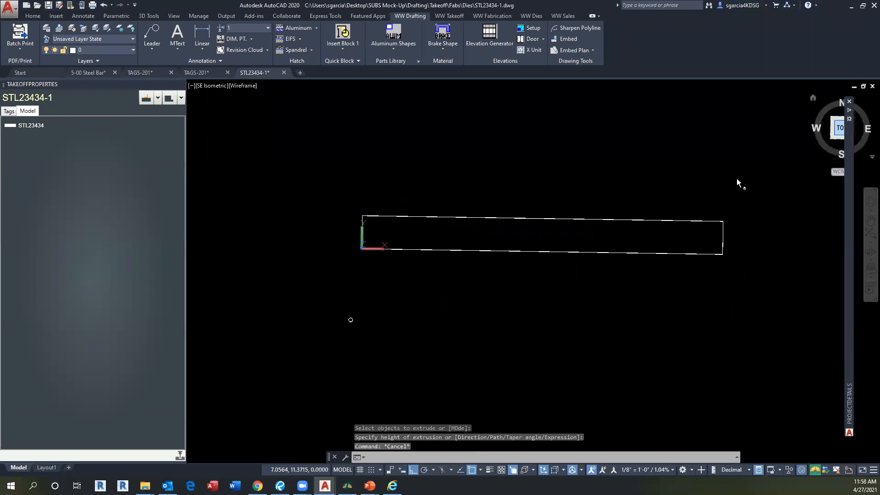
{"action": "scroll", "coordinate": [372, 324], "scroll_direction": "up", "scroll_amount": 4}
{"action": "middle_click_drag", "start_coordinate": [342, 306], "coordinate": [336, 337]}
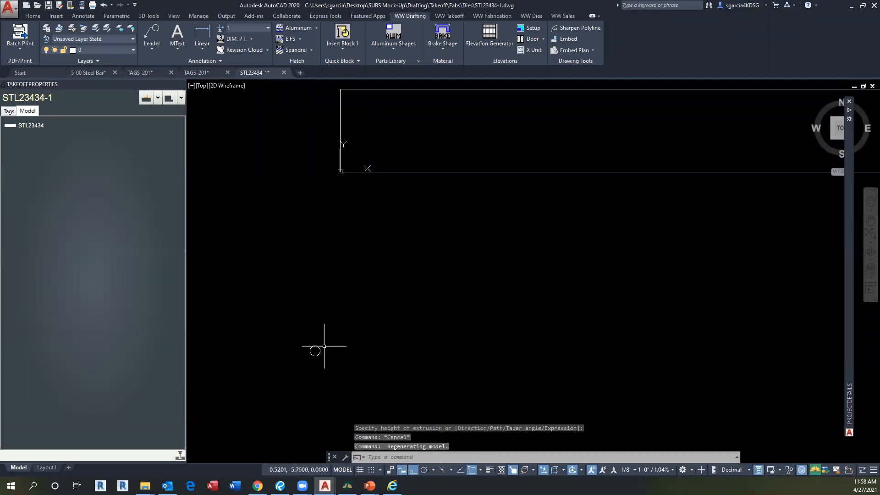
{"action": "left_click", "coordinate": [315, 350]}
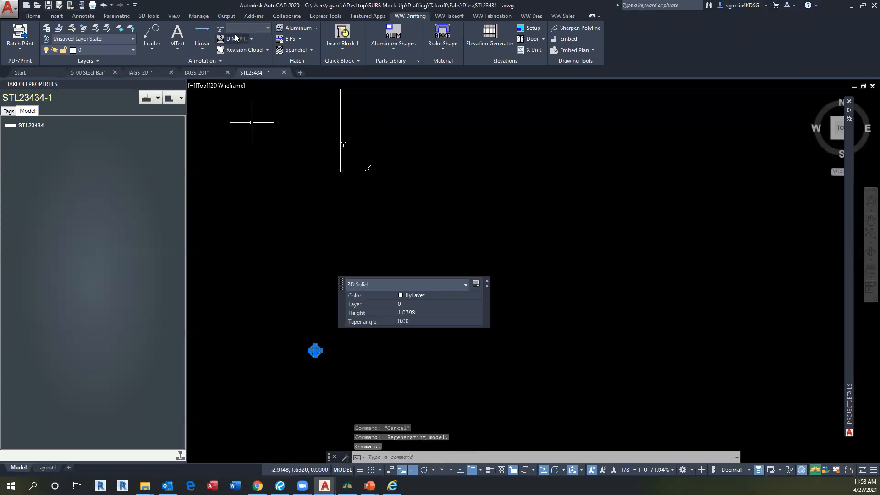
{"action": "left_click", "coordinate": [237, 86]}
{"action": "left_click", "coordinate": [263, 189]}
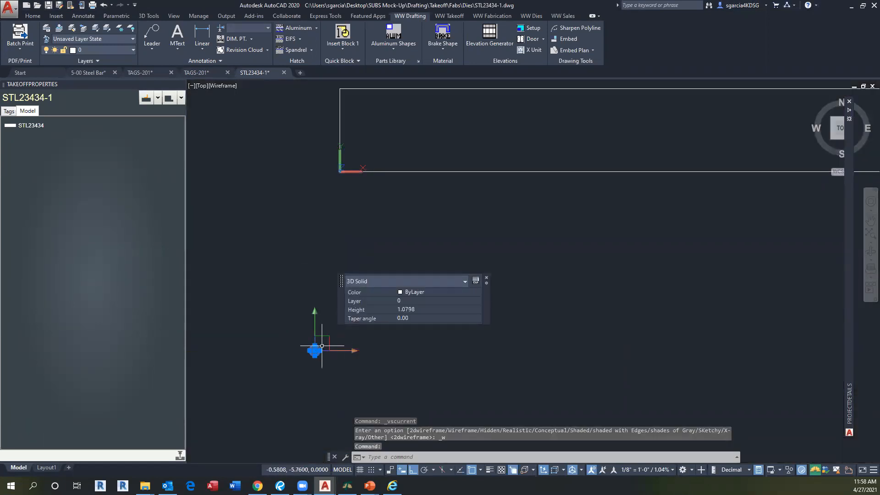
Move the cylinder along Y and X to center it on the midpoint of the bar's end edge at the origin.
{"action": "left_click", "coordinate": [315, 321]}
{"action": "scroll", "coordinate": [316, 256], "scroll_direction": "down", "scroll_amount": 2}
{"action": "middle_click_drag", "start_coordinate": [316, 220], "coordinate": [320, 321]}
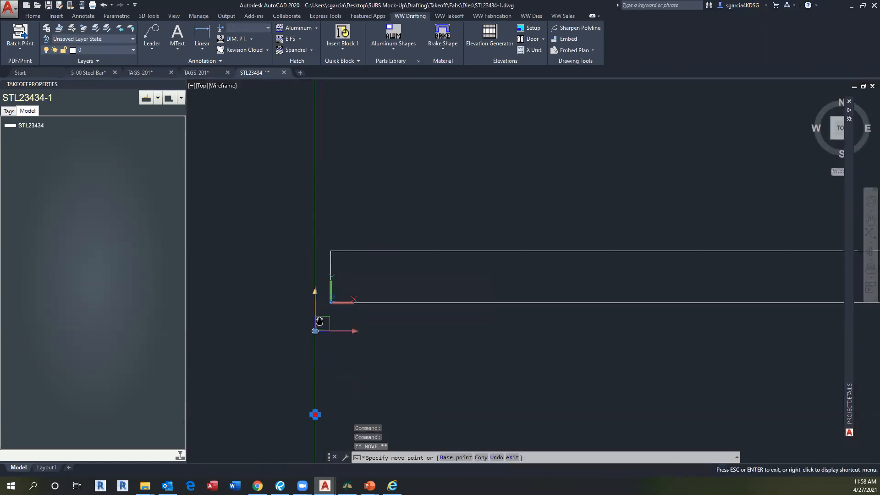
{"action": "scroll", "coordinate": [320, 305], "scroll_direction": "up", "scroll_amount": 3}
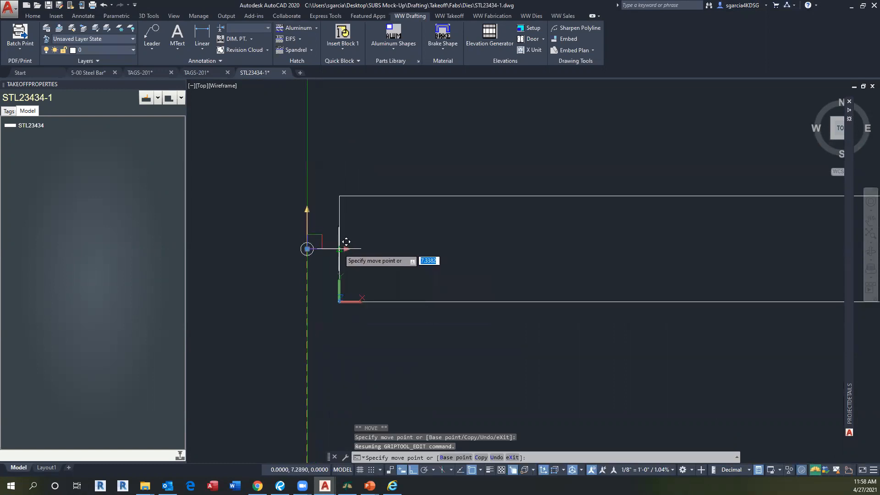
{"action": "left_click", "coordinate": [339, 249]}
{"action": "left_click", "coordinate": [338, 249]}
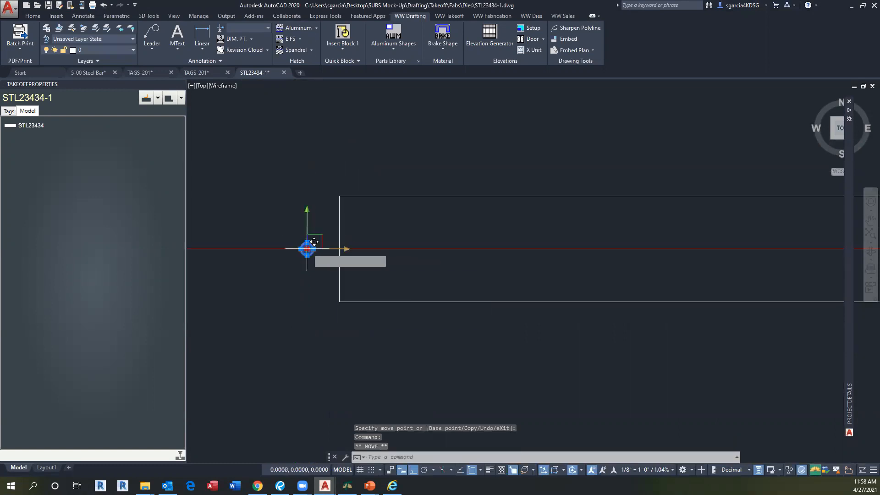
{"action": "left_click", "coordinate": [339, 249]}
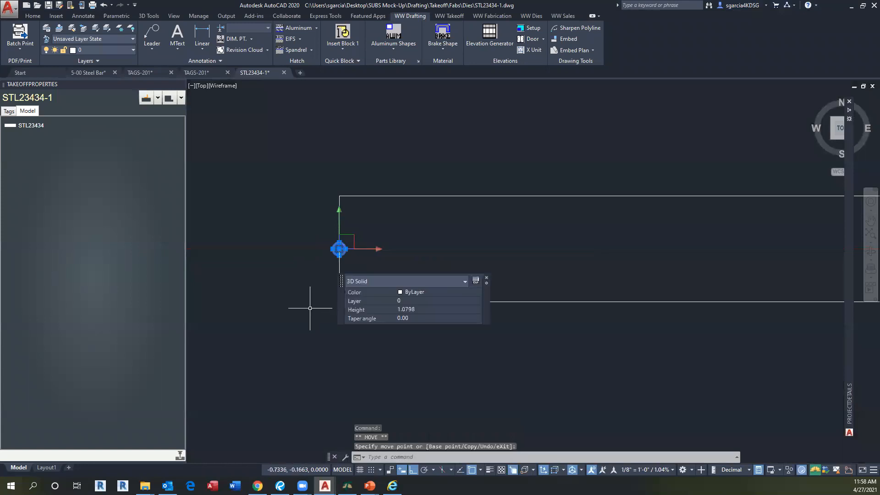
In the Front view, move the cylinder up about 0.54 along Z to center it on the bar's thickness, and return to the Top view.
{"action": "middle_click_drag", "start_coordinate": [655, 123], "coordinate": [591, 118]}
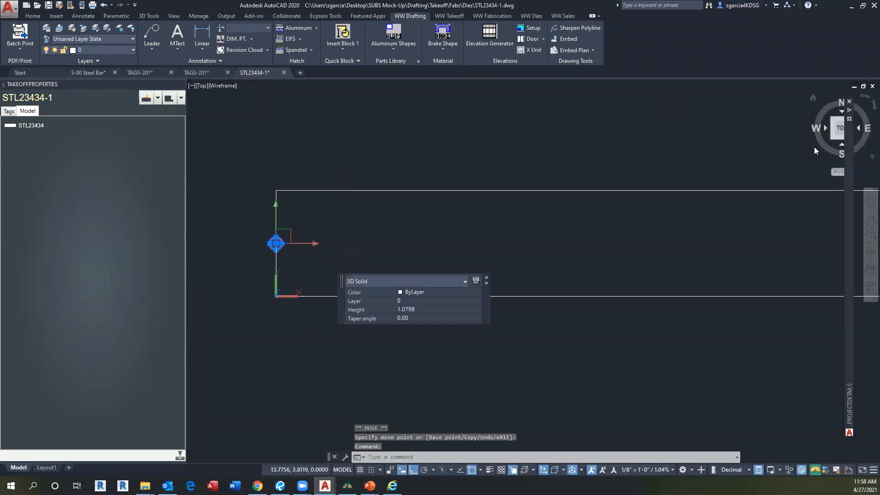
{"action": "left_click", "coordinate": [841, 144]}
{"action": "scroll", "coordinate": [492, 210], "scroll_direction": "down", "scroll_amount": 3}
{"action": "middle_click_drag", "start_coordinate": [472, 197], "coordinate": [377, 247]}
{"action": "left_click", "coordinate": [378, 245]}
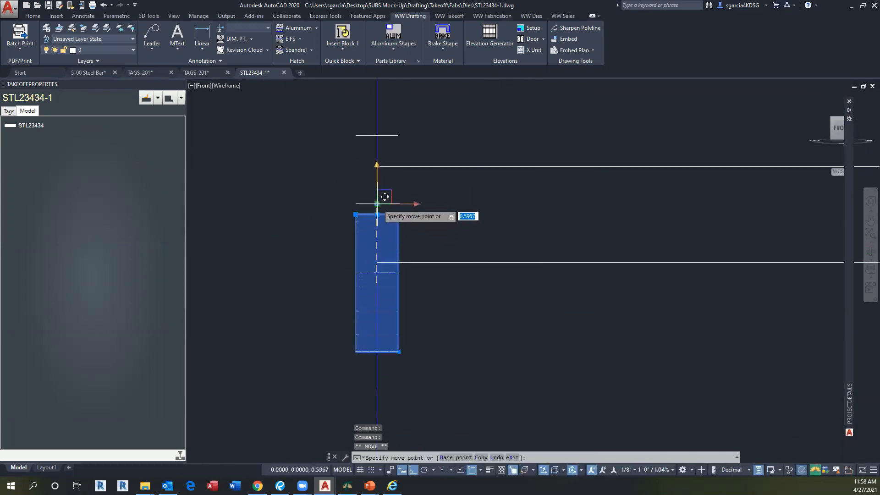
{"action": "left_click", "coordinate": [376, 214]}
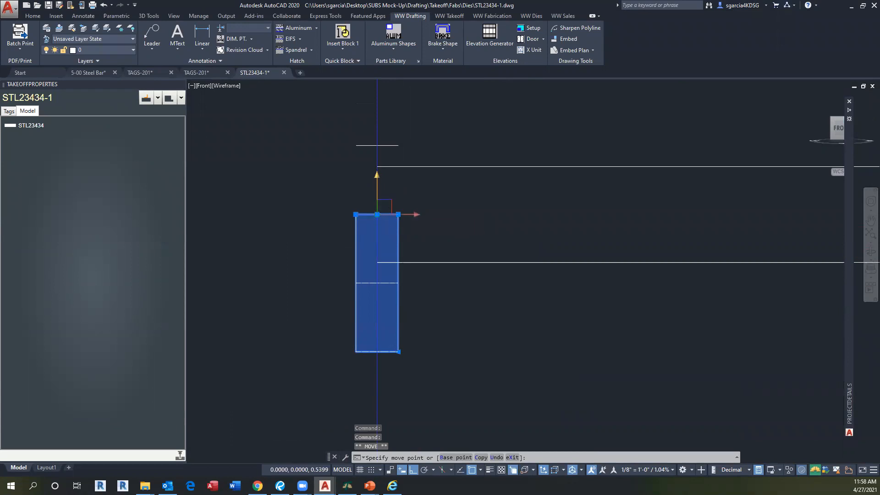
{"action": "left_click", "coordinate": [839, 110]}
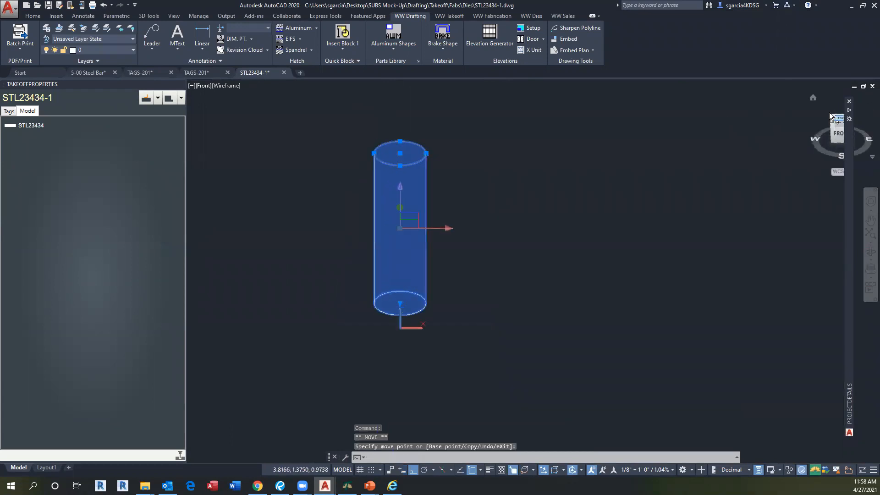
{"action": "mouse_move", "coordinate": [560, 244]}
{"action": "middle_mouse_down"}
{"action": "mouse_move", "coordinate": [590, 186]}
{"action": "mouse_move", "coordinate": [300, 196]}
{"action": "middle_mouse_up"}
{"action": "scroll", "coordinate": [394, 215], "scroll_direction": "down", "scroll_amount": 3}
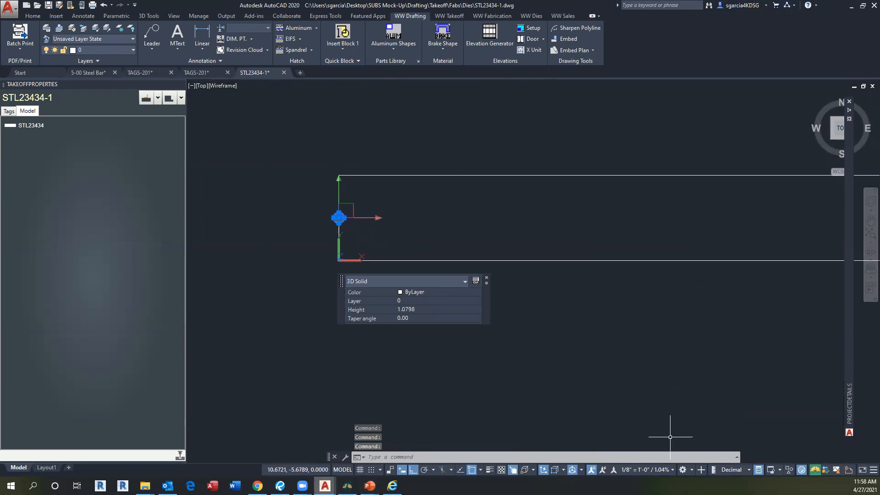
Switch to Revu and check page 5.00's steel reinforcement detail for the 62-c-p fastener quantity and spacing.
{"action": "left_click", "coordinate": [280, 486]}
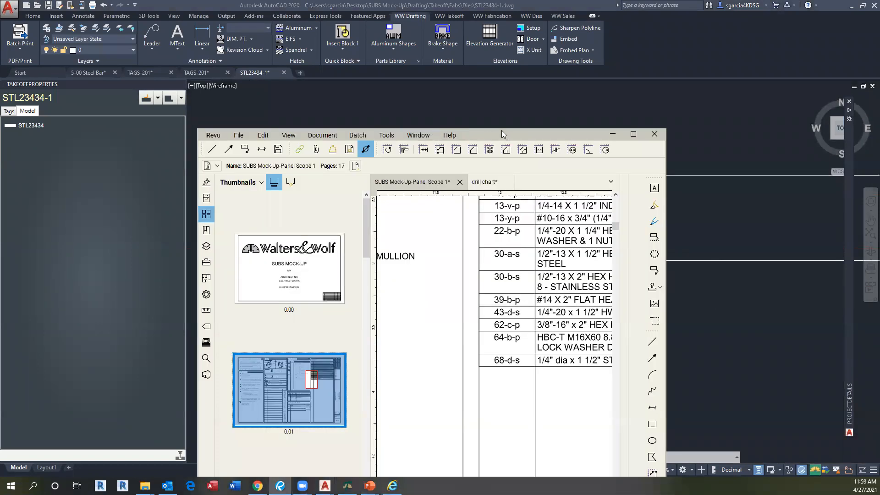
{"action": "double_click", "coordinate": [501, 131]}
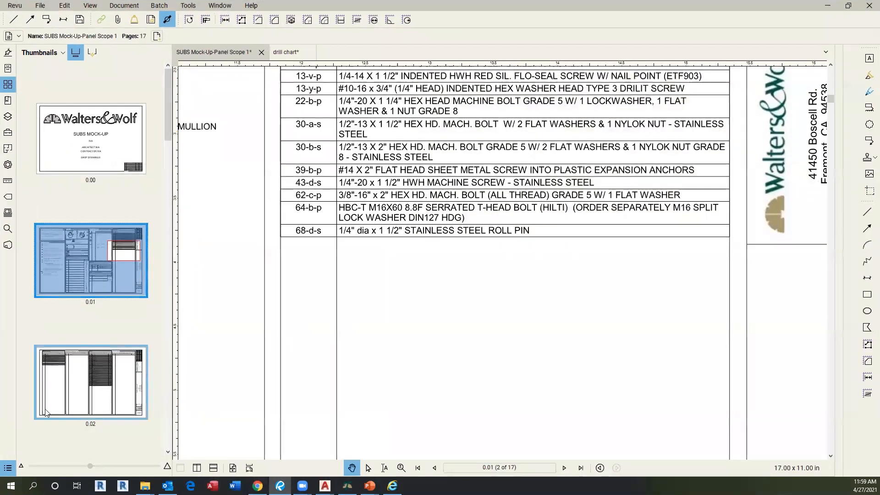
{"action": "left_click", "coordinate": [530, 467]}
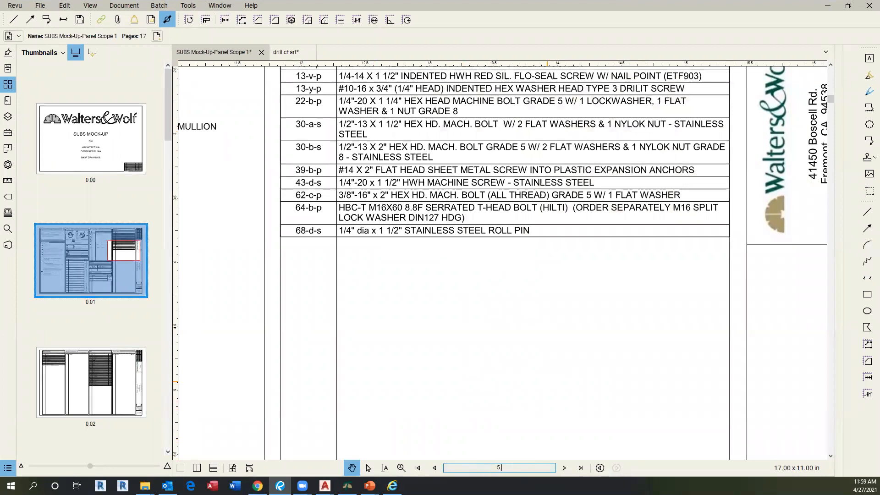
{"action": "type", "text": "5.00"}
{"action": "key", "text": "Return"}
{"action": "scroll", "coordinate": [448, 245], "scroll_direction": "down", "scroll_amount": 7}
{"action": "left_click_drag", "start_coordinate": [448, 246], "coordinate": [701, 154]}
{"action": "scroll", "coordinate": [352, 233], "scroll_direction": "up", "scroll_amount": 2}
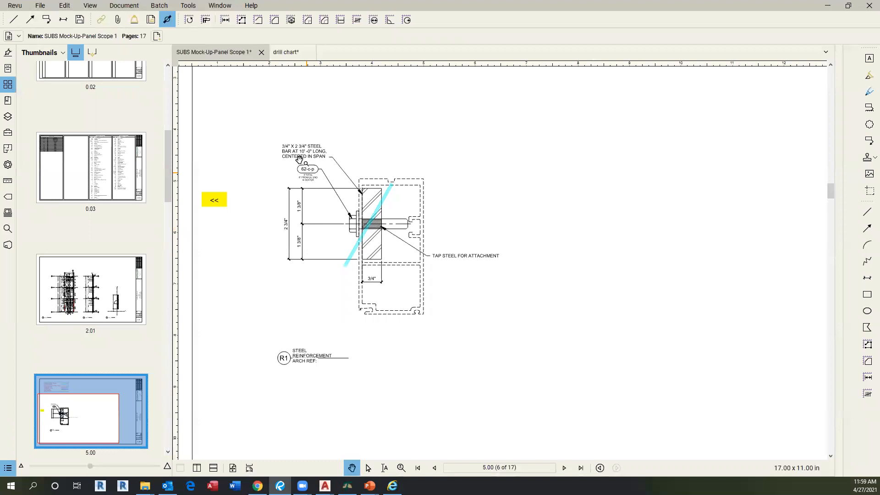
{"action": "scroll", "coordinate": [298, 158], "scroll_direction": "up", "scroll_amount": 4}
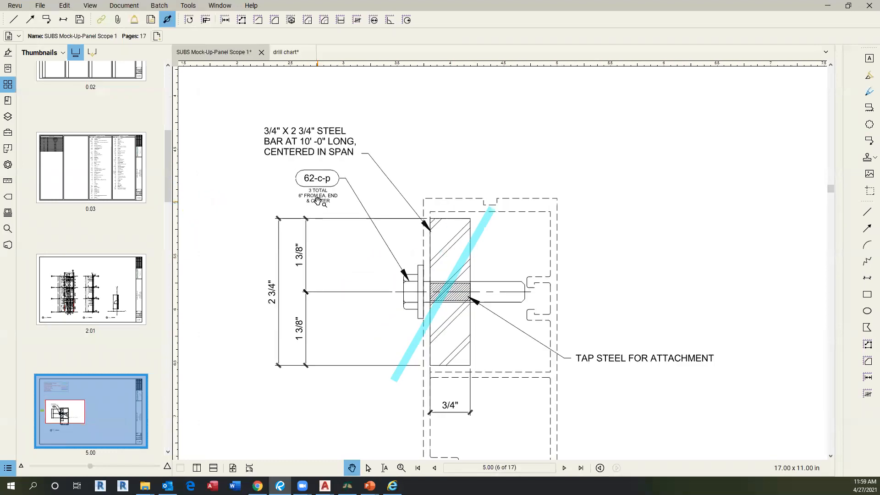
Back in AutoCAD, move the cylinder 6 along X from the bar's end into the bar.
{"action": "left_click", "coordinate": [826, 8]}
{"action": "scroll", "coordinate": [408, 192], "scroll_direction": "down", "scroll_amount": 2}
{"action": "scroll", "coordinate": [399, 190], "scroll_direction": "up", "scroll_amount": 1}
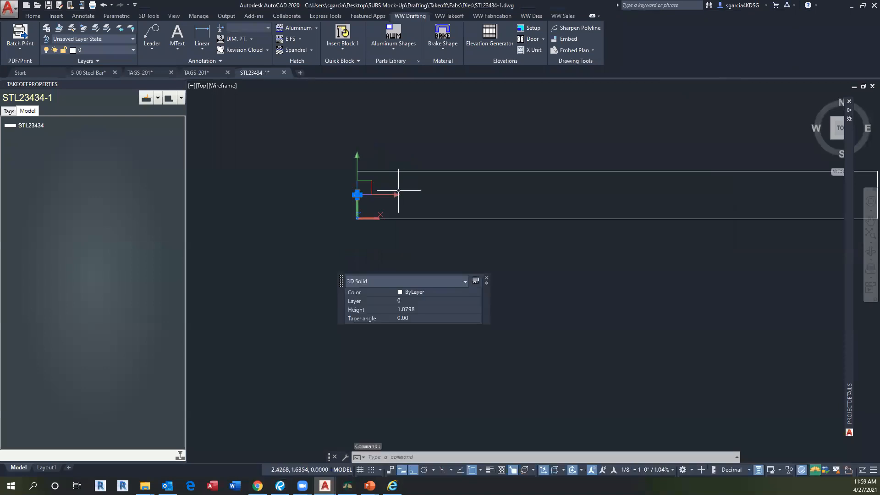
{"action": "left_click", "coordinate": [395, 195]}
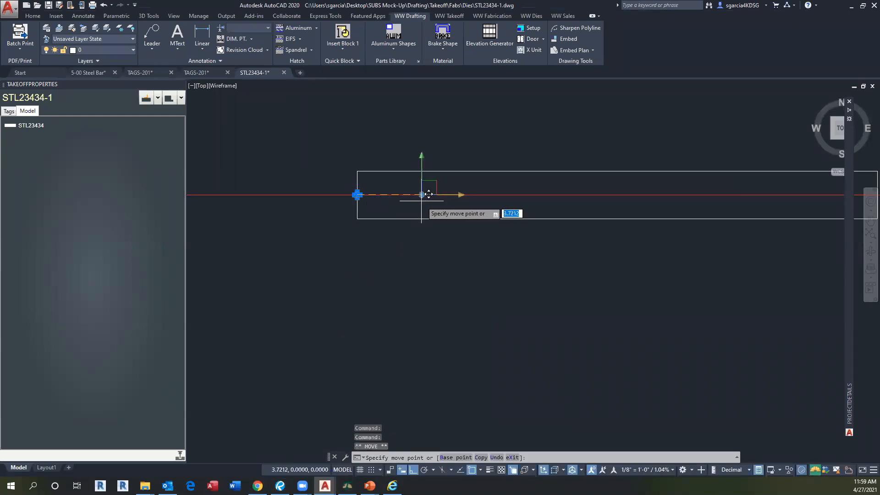
{"action": "key", "text": "Return"}
{"action": "key", "text": "Escape"}
{"action": "middle_click_drag", "start_coordinate": [457, 180], "coordinate": [369, 198]}
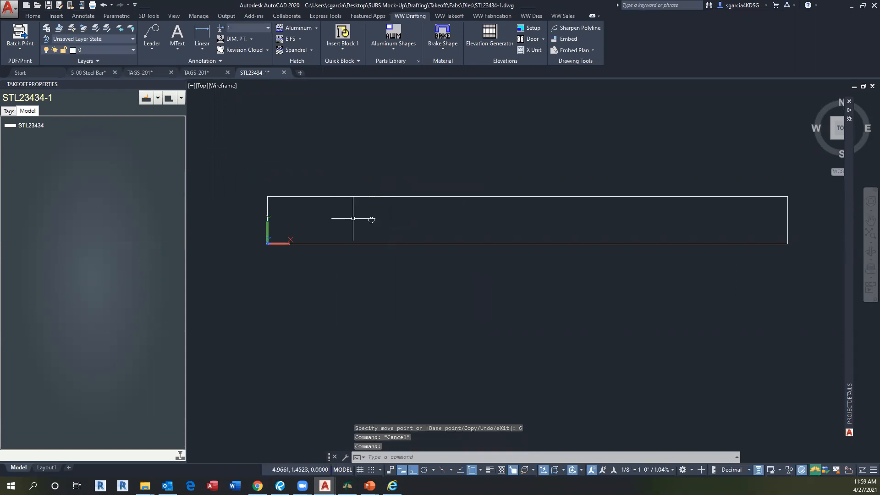
Notch the STL23434 extrusion with the cylinder, accept adding it to the fab template, and show the model in the X-Ray visual style.
{"action": "left_click", "coordinate": [169, 102]}
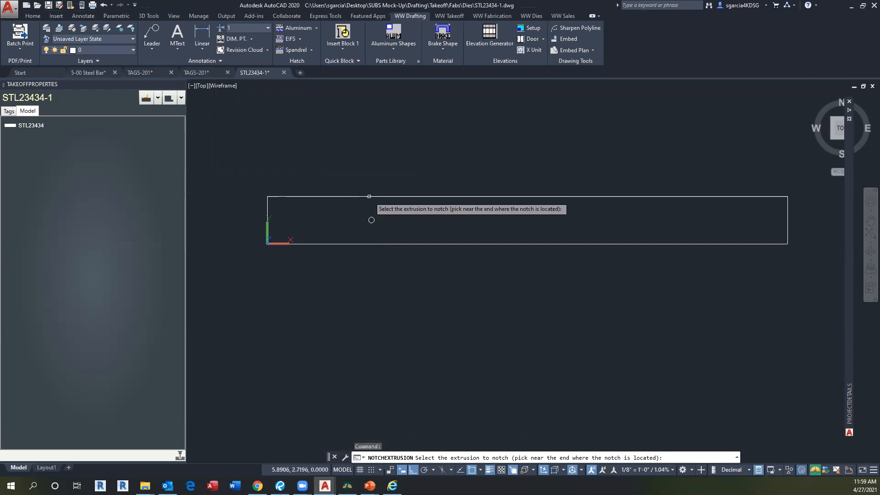
{"action": "left_click", "coordinate": [371, 220]}
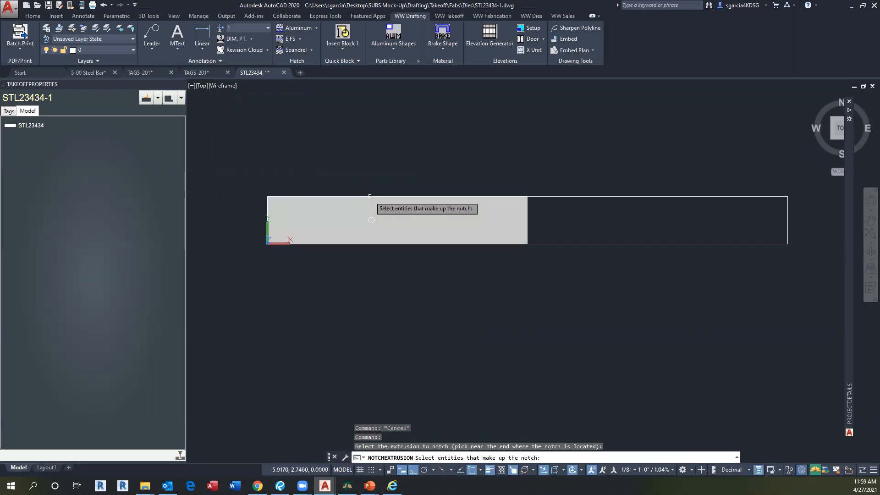
{"action": "left_click", "coordinate": [371, 220]}
{"action": "key", "text": "Return"}
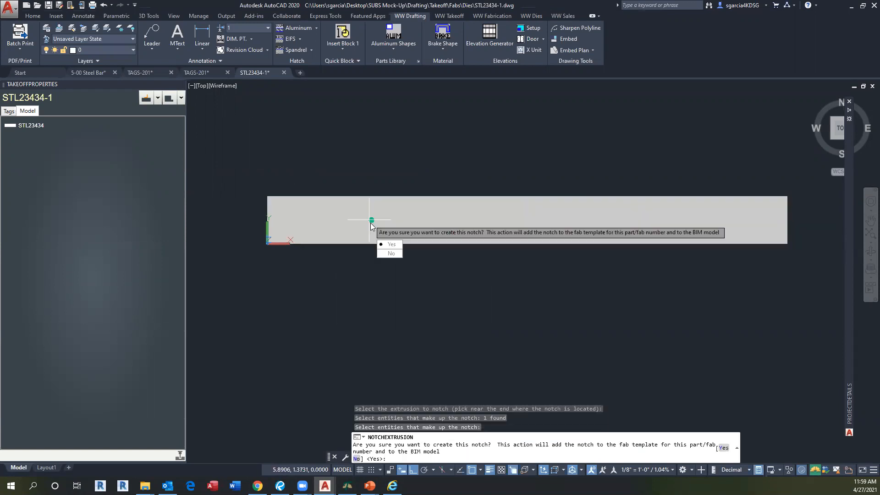
{"action": "left_click", "coordinate": [389, 245]}
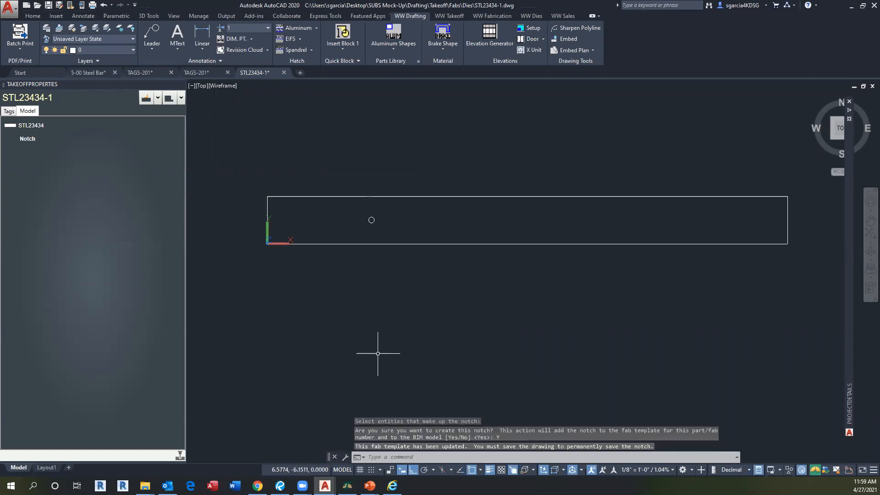
{"action": "left_click", "coordinate": [218, 87]}
{"action": "left_click", "coordinate": [243, 198]}
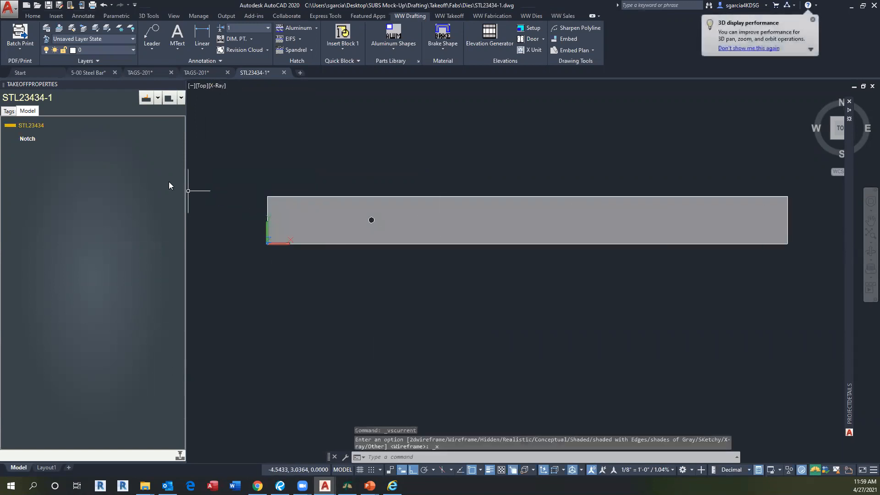
Make a mirrored copy of the notch and paste it onto STL23434 for the hole near the bar's opposite end.
{"action": "right_click", "coordinate": [25, 141]}
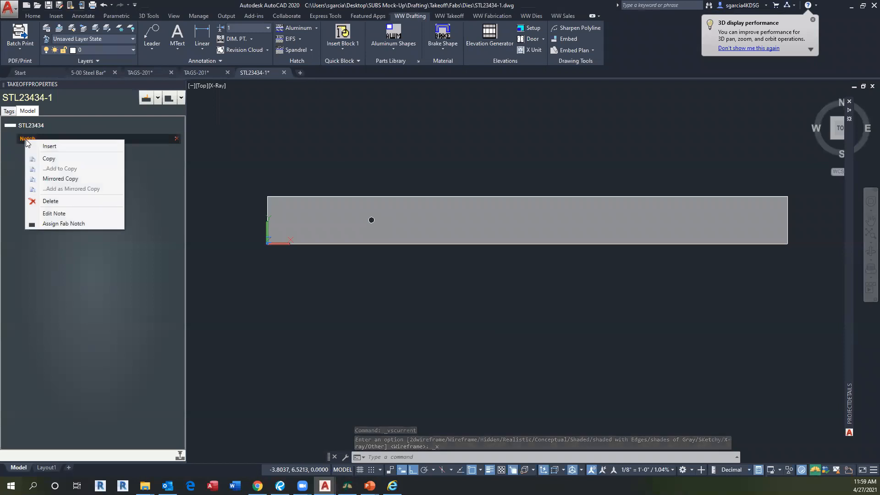
{"action": "left_click", "coordinate": [51, 179]}
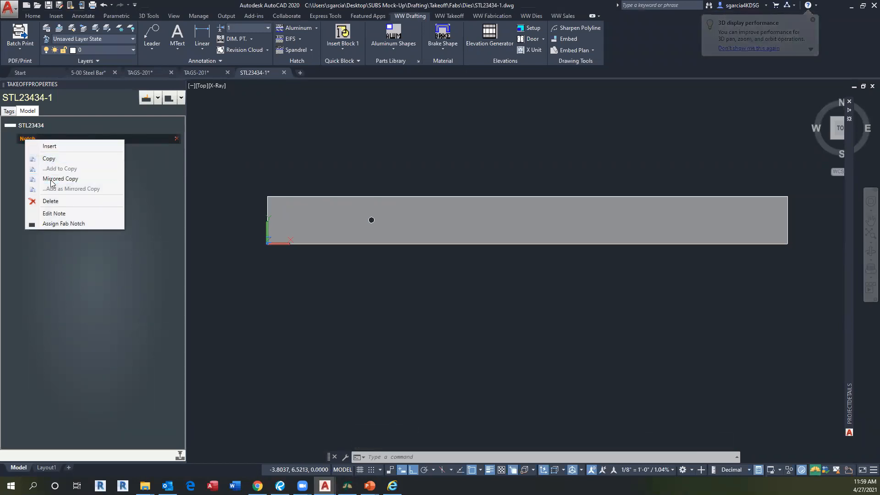
{"action": "right_click", "coordinate": [33, 125]}
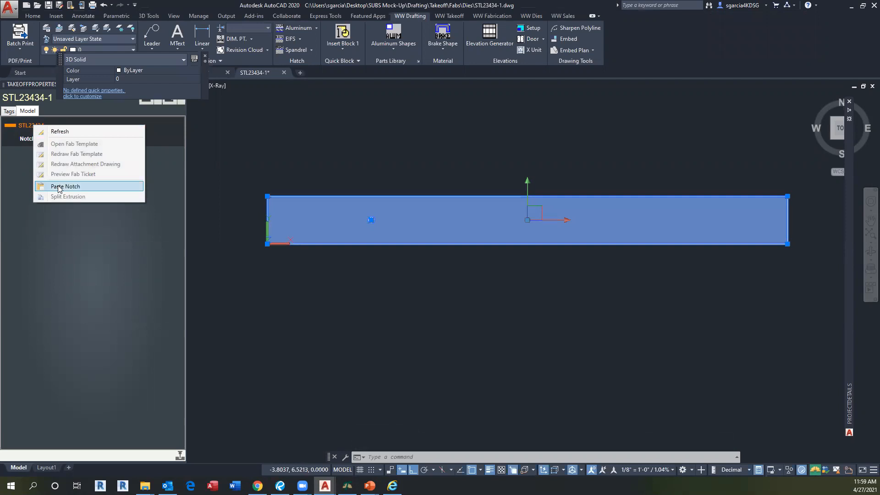
{"action": "left_click", "coordinate": [59, 186]}
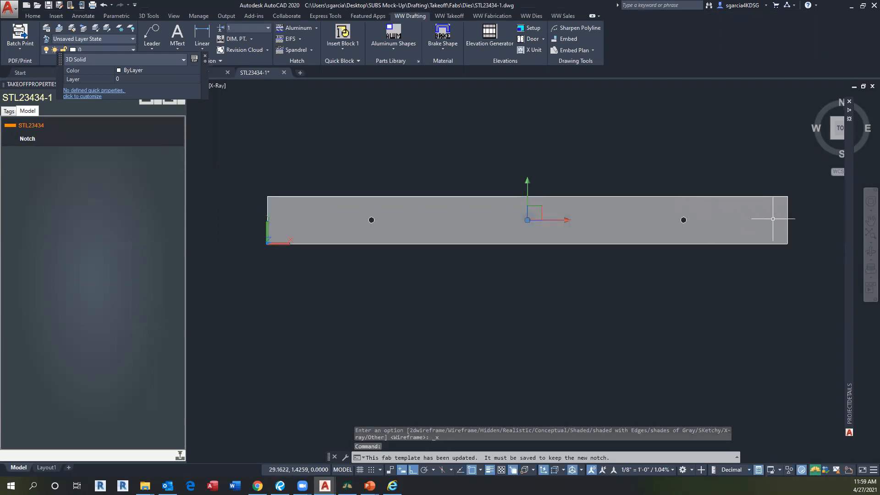
Insert the original notch's cylinder solid and move it along X to the middle of the bar's length.
{"action": "right_click", "coordinate": [26, 139]}
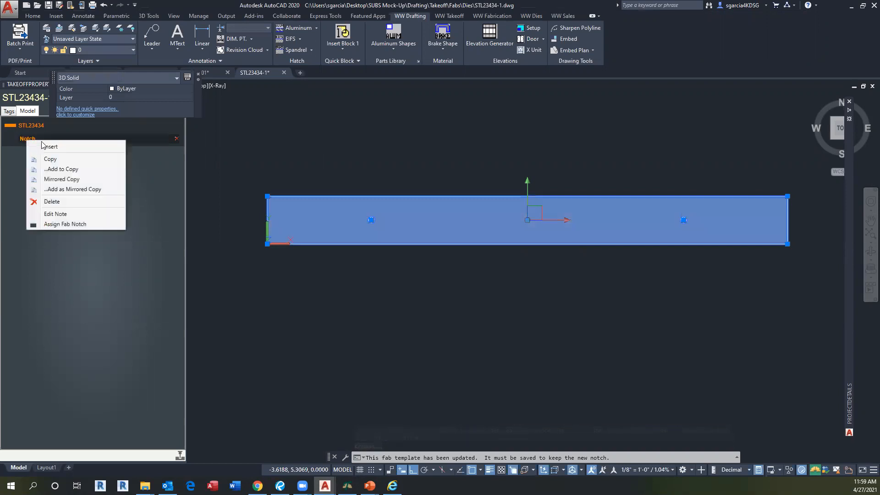
{"action": "left_click", "coordinate": [50, 147]}
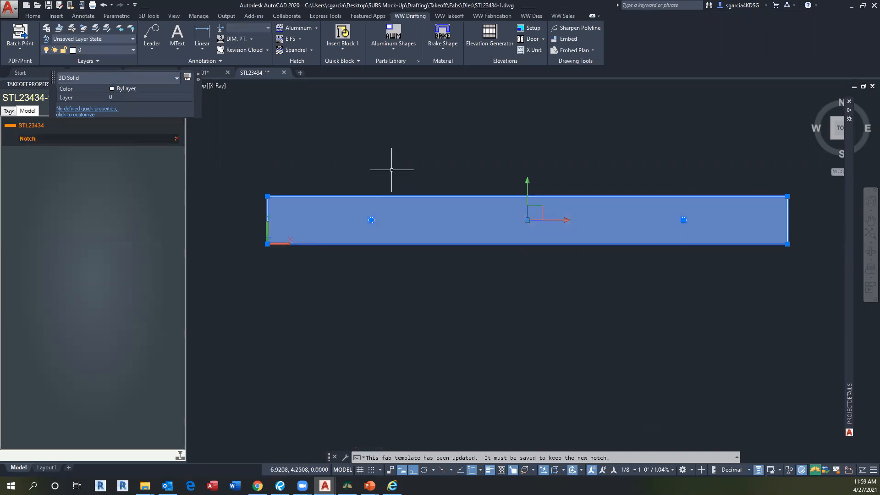
{"action": "key", "text": "Escape"}
{"action": "key", "text": "Escape"}
{"action": "left_click", "coordinate": [371, 219]}
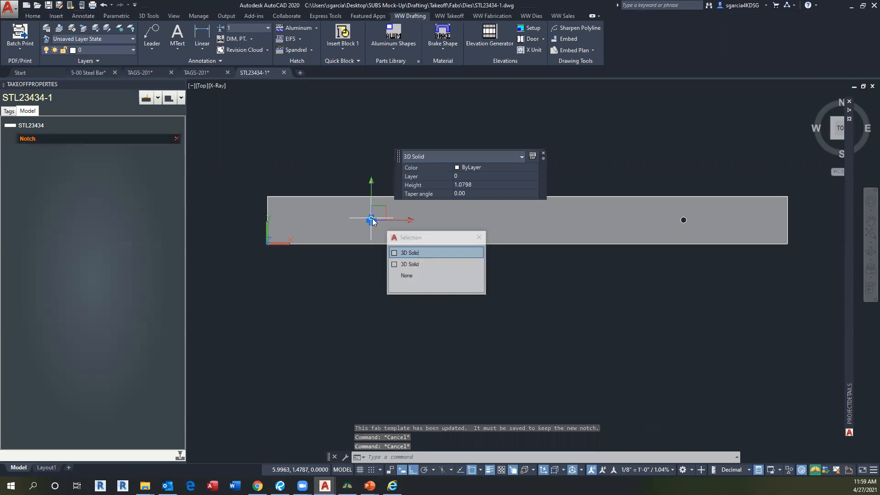
{"action": "left_click", "coordinate": [415, 253]}
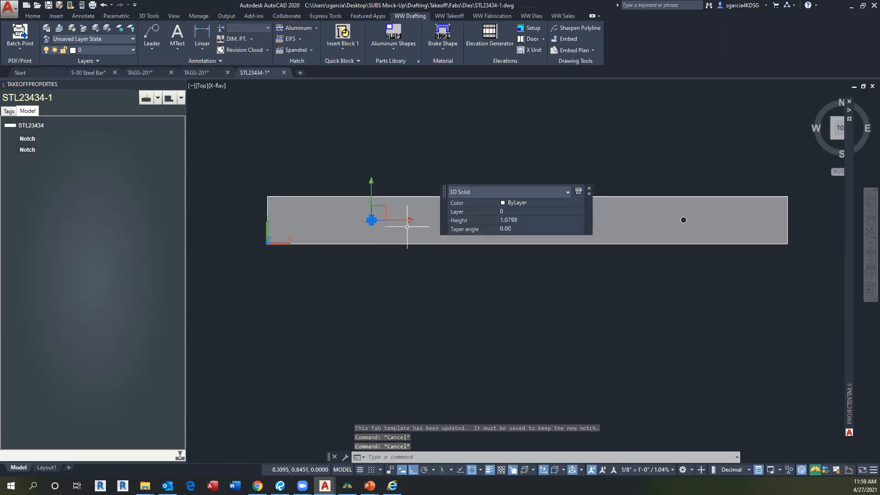
{"action": "left_click", "coordinate": [402, 220]}
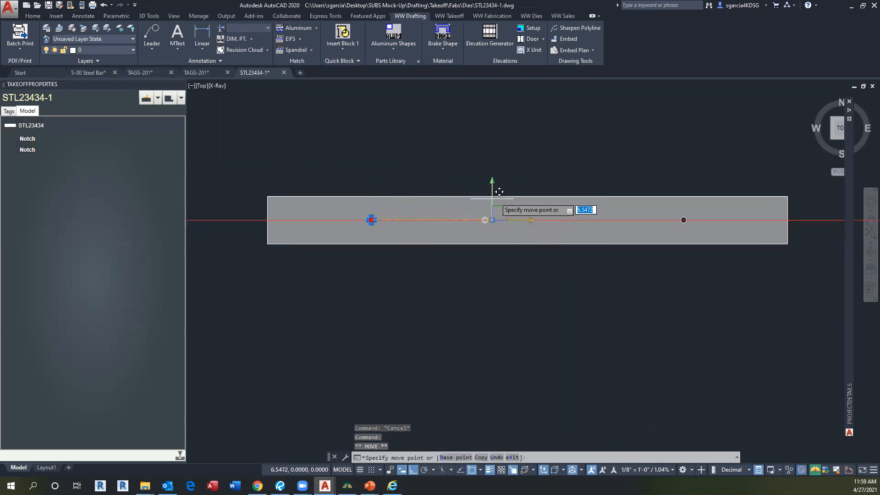
{"action": "middle_click_drag", "start_coordinate": [437, 197], "coordinate": [361, 189]}
{"action": "key", "text": "Escape"}
{"action": "key", "text": "Escape"}
Notch the STL23434 extrusion with the center cylinder and accept adding the notch to the fab template.
{"action": "left_click", "coordinate": [169, 98]}
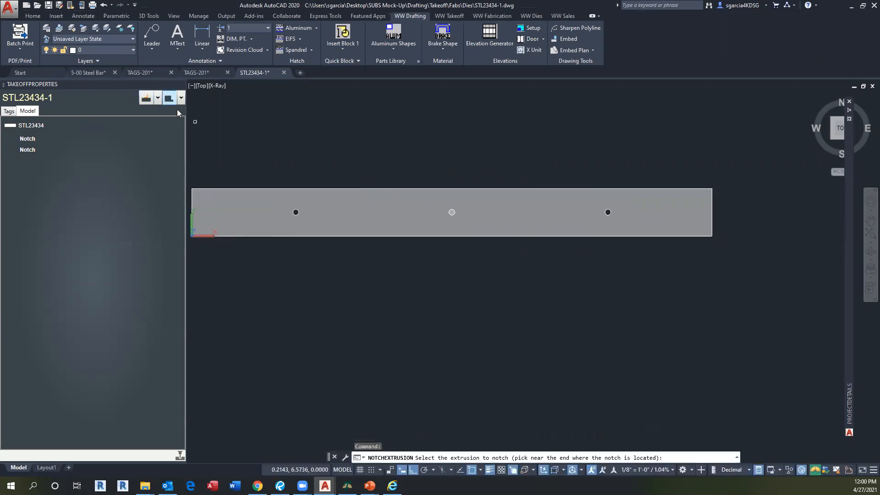
{"action": "left_click", "coordinate": [454, 209]}
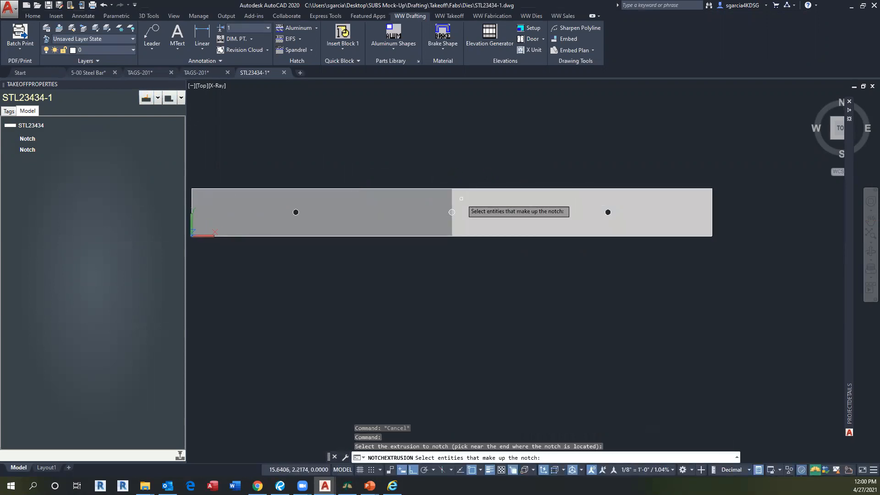
{"action": "left_click", "coordinate": [452, 212]}
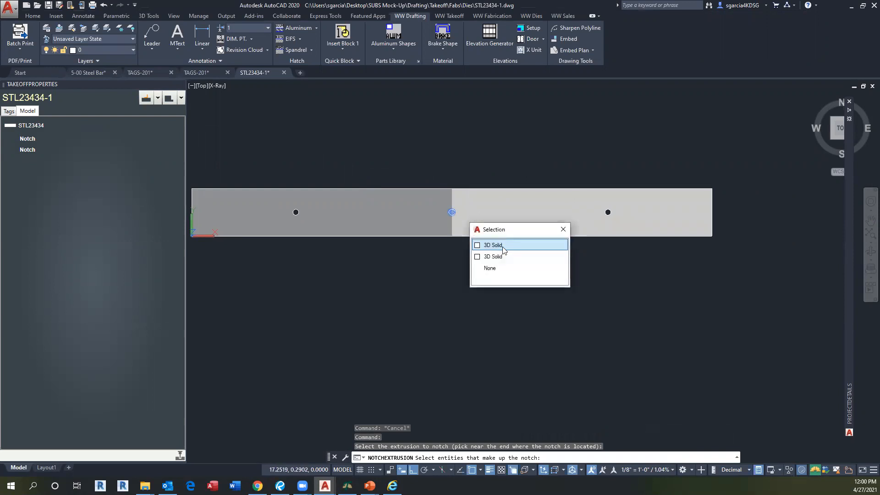
{"action": "left_click", "coordinate": [503, 249]}
{"action": "key", "text": "Return"}
{"action": "key", "text": "Return"}
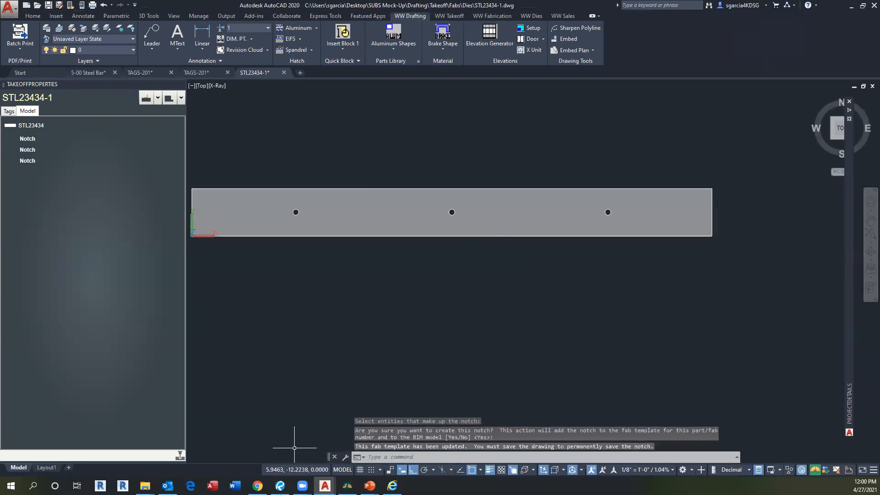
Hatch the cylindrical face of the hole nearest the origin with HATCHFACES and return to Layout1 to see it in the end views.
{"action": "left_click", "coordinate": [46, 467]}
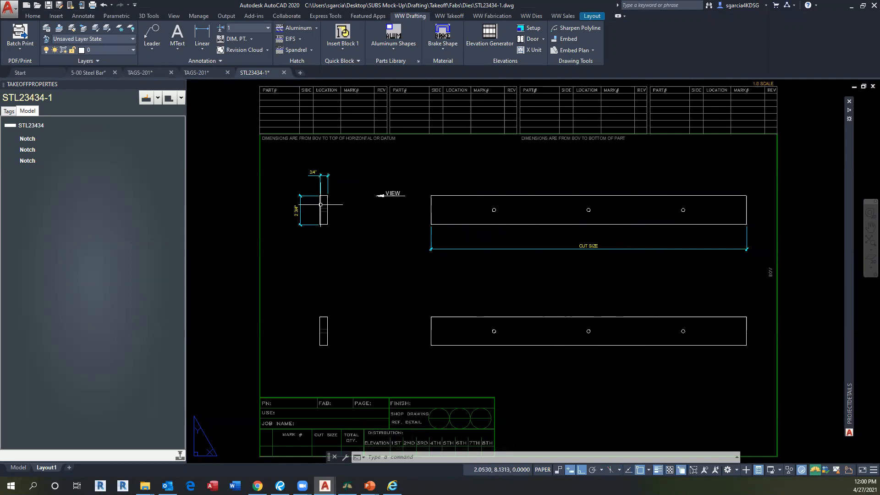
{"action": "left_click", "coordinate": [18, 467]}
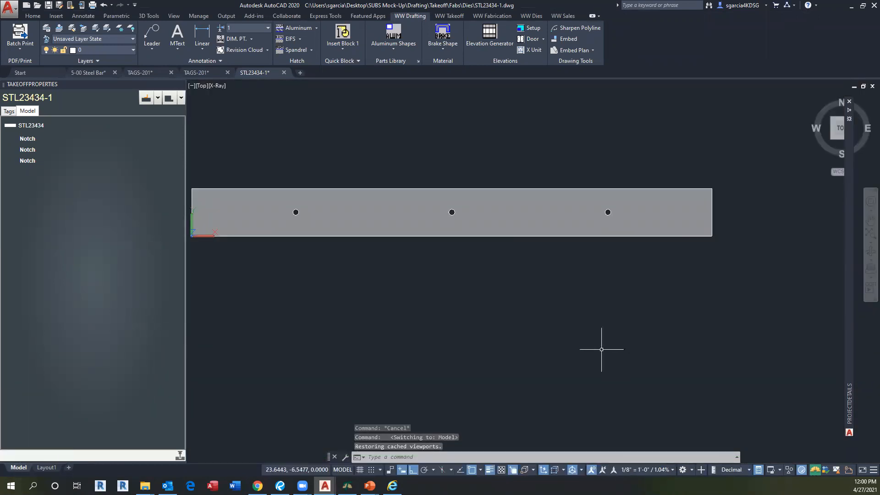
{"action": "key", "text": "BackSpace"}
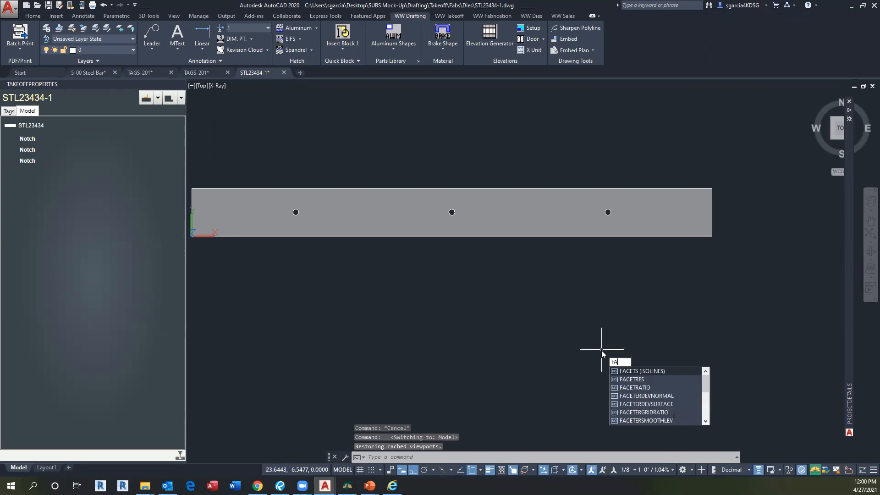
{"action": "type", "text": "CA"}
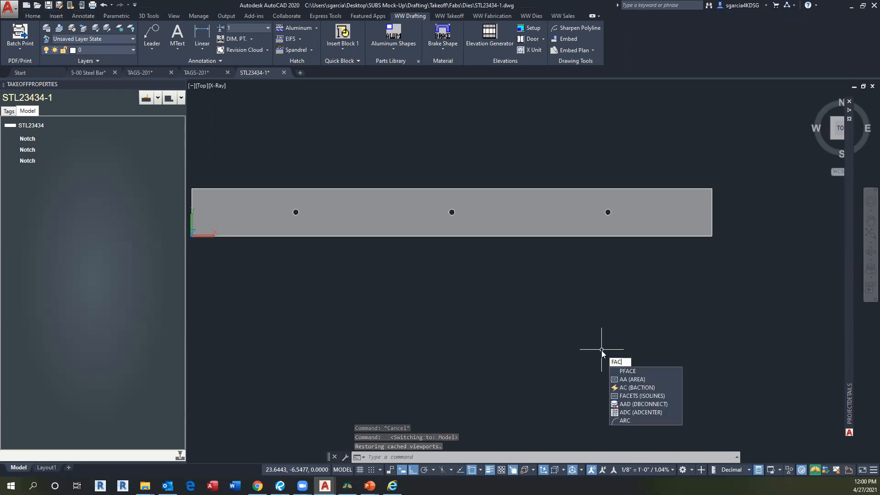
{"action": "key", "text": "BackSpace"}
{"action": "key", "text": "BackSpace"}
{"action": "key", "text": "BackSpace"}
{"action": "type", "text": "HAT"}
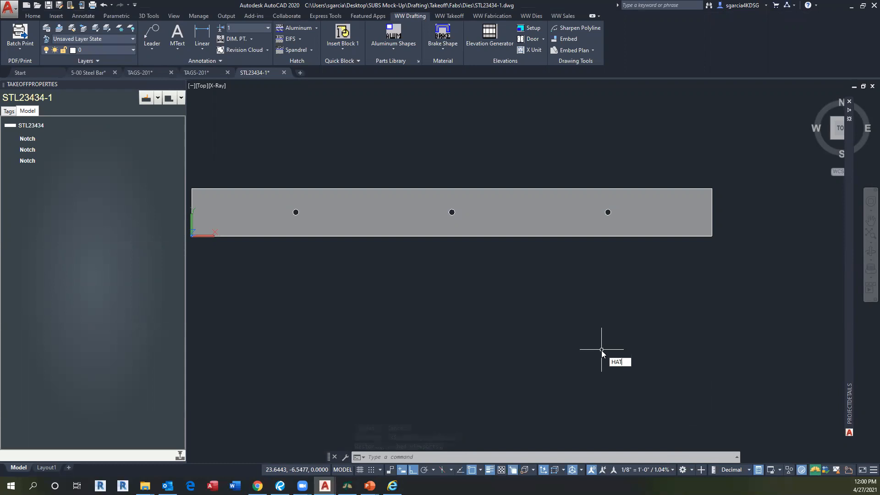
{"action": "type", "text": "C"}
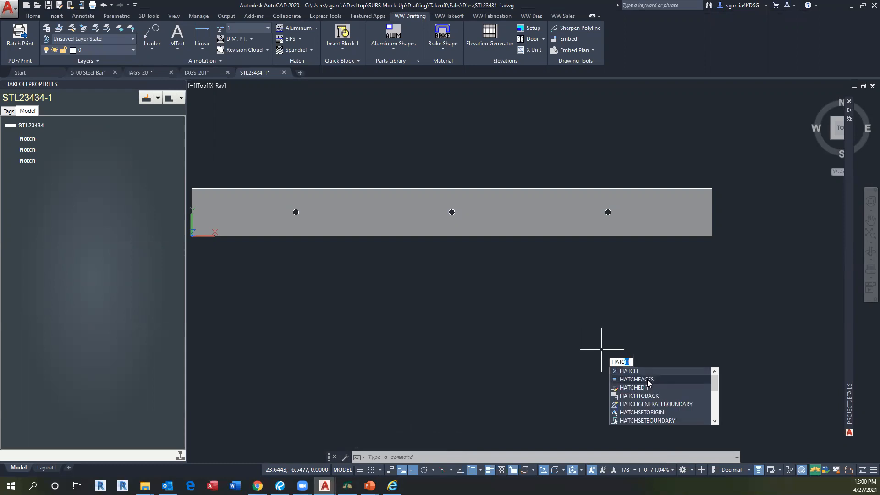
{"action": "left_click", "coordinate": [648, 383]}
{"action": "mouse_move", "coordinate": [459, 310]}
{"action": "middle_mouse_down", "text": "shift"}
{"action": "mouse_move", "coordinate": [506, 285]}
{"action": "mouse_move", "coordinate": [475, 300]}
{"action": "middle_mouse_up", "text": "shift"}
{"action": "scroll", "coordinate": [452, 229], "scroll_direction": "up", "scroll_amount": 6}
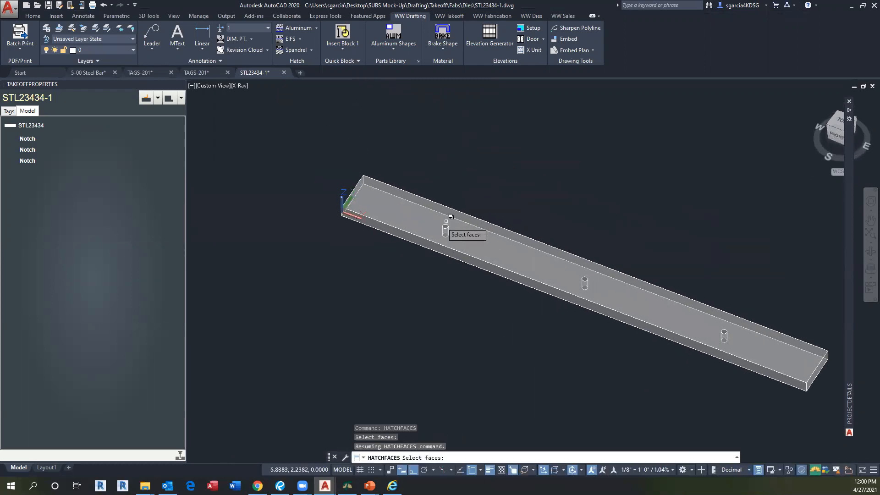
{"action": "scroll", "coordinate": [451, 238], "scroll_direction": "up", "scroll_amount": 2}
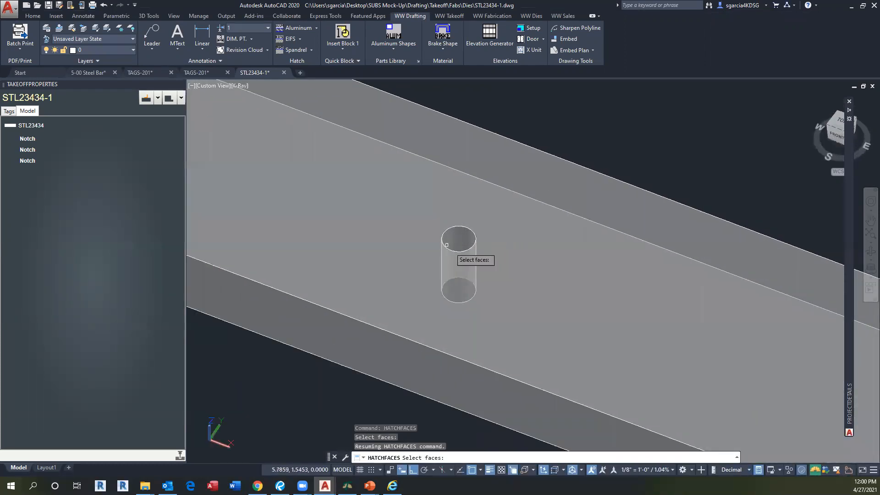
{"action": "left_click", "coordinate": [459, 234]}
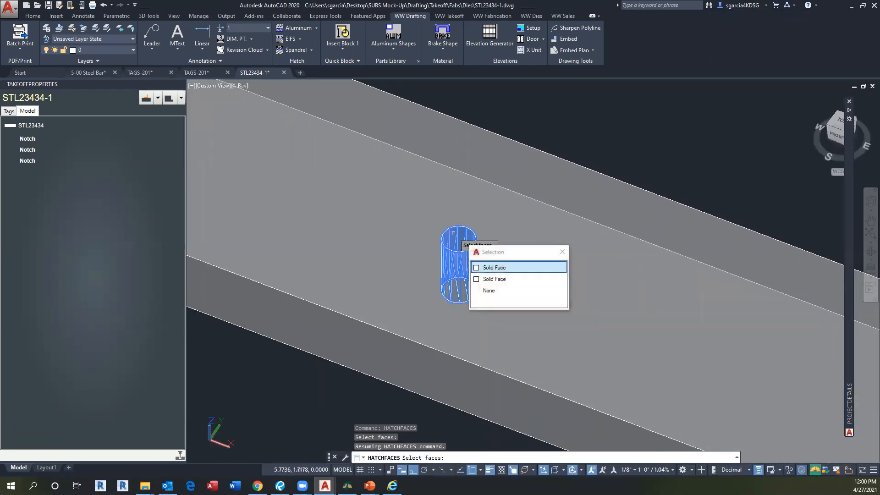
{"action": "left_click", "coordinate": [494, 268]}
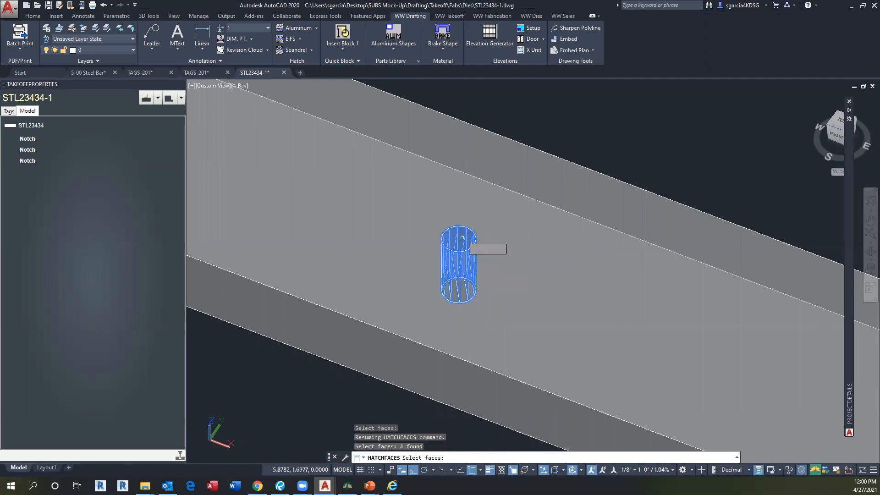
{"action": "key", "text": "ctrl+Page_Down"}
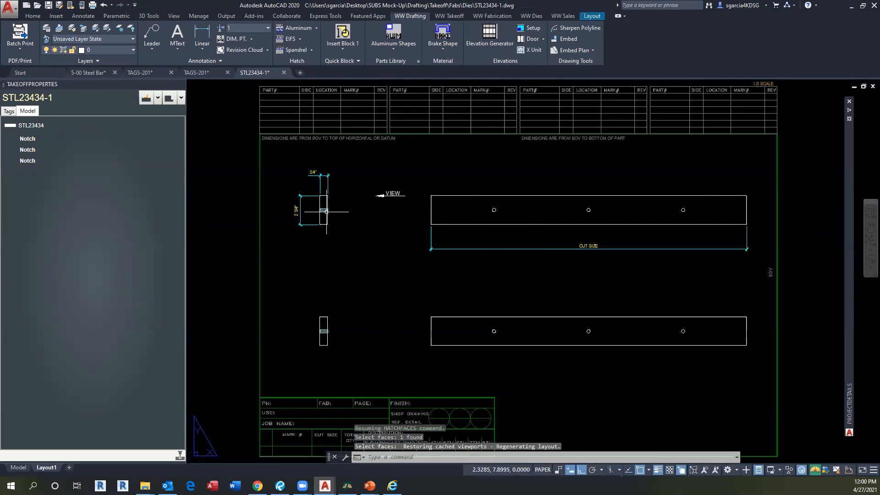
{"action": "scroll", "coordinate": [326, 211], "scroll_direction": "up", "scroll_amount": 4}
{"action": "scroll", "coordinate": [320, 197], "scroll_direction": "down", "scroll_amount": 3}
{"action": "scroll", "coordinate": [394, 204], "scroll_direction": "up", "scroll_amount": 1}
{"action": "key", "text": "Escape"}
{"action": "key", "text": "Escape"}
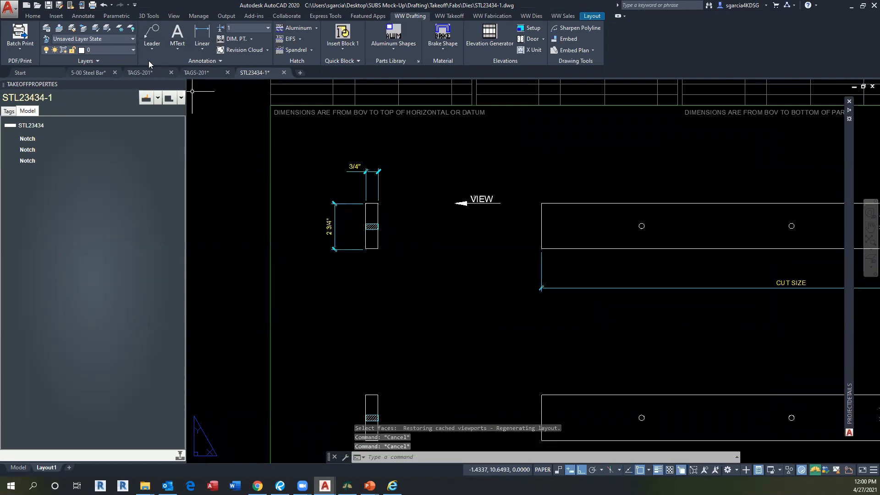
Draw a horizontal line 0.5 long across the upper end view, starting at the middle of the hatched hole's outer left edge.
{"action": "scroll", "coordinate": [467, 202], "scroll_direction": "down", "scroll_amount": 1}
{"action": "scroll", "coordinate": [428, 212], "scroll_direction": "up", "scroll_amount": 1}
{"action": "type", "text": "l"}
{"action": "key", "text": "Return"}
{"action": "scroll", "coordinate": [375, 250], "scroll_direction": "up", "scroll_amount": 3}
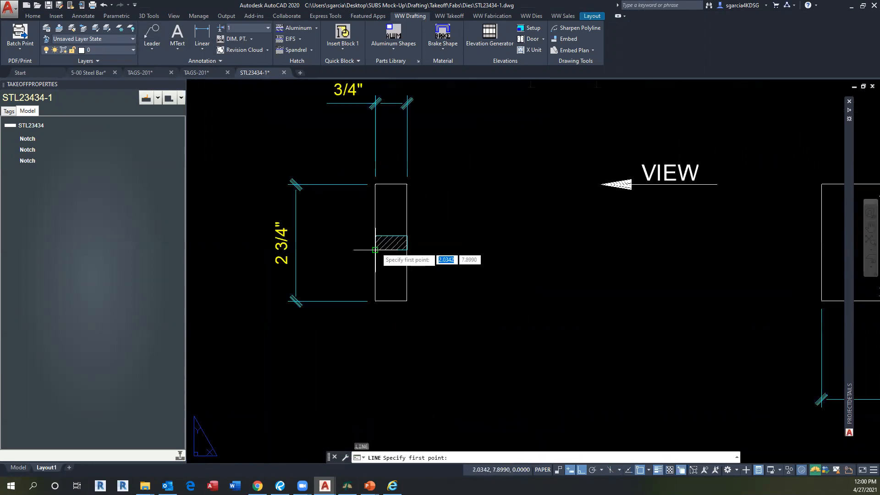
{"action": "left_click", "coordinate": [375, 244]}
{"action": "type", "text": "0.5"}
{"action": "key", "text": "Return"}
{"action": "key", "text": "Escape"}
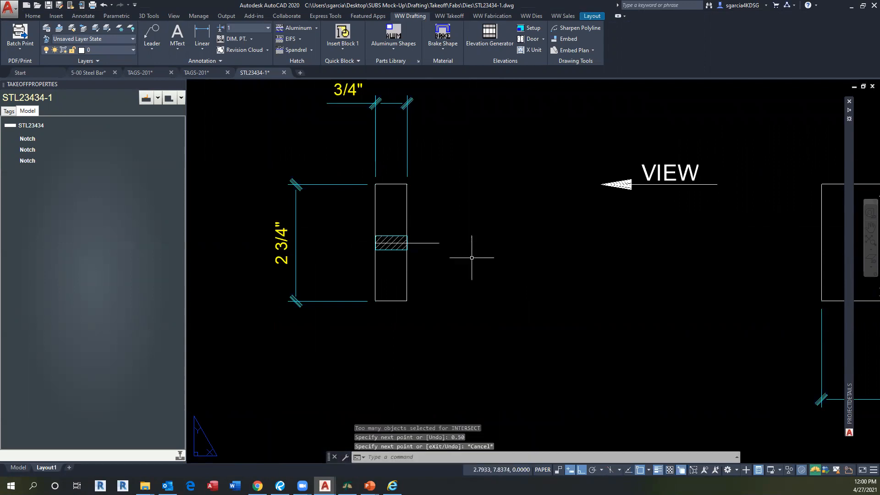
Put the line through the hatched hole on the CENTERLINE layer.
{"action": "left_click", "coordinate": [444, 257]}
{"action": "left_click", "coordinate": [417, 208]}
{"action": "left_click", "coordinate": [120, 50]}
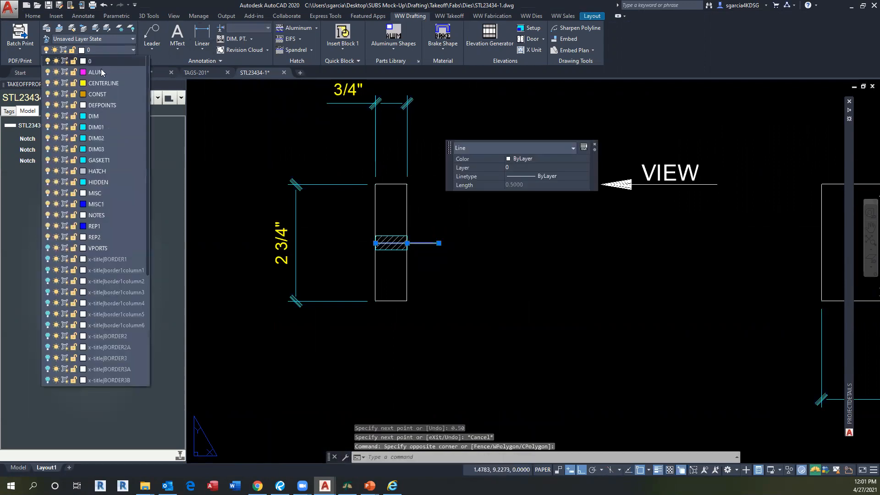
{"action": "left_click", "coordinate": [102, 85]}
{"action": "key", "text": "Escape"}
{"action": "key", "text": "Escape"}
{"action": "key", "text": "Escape"}
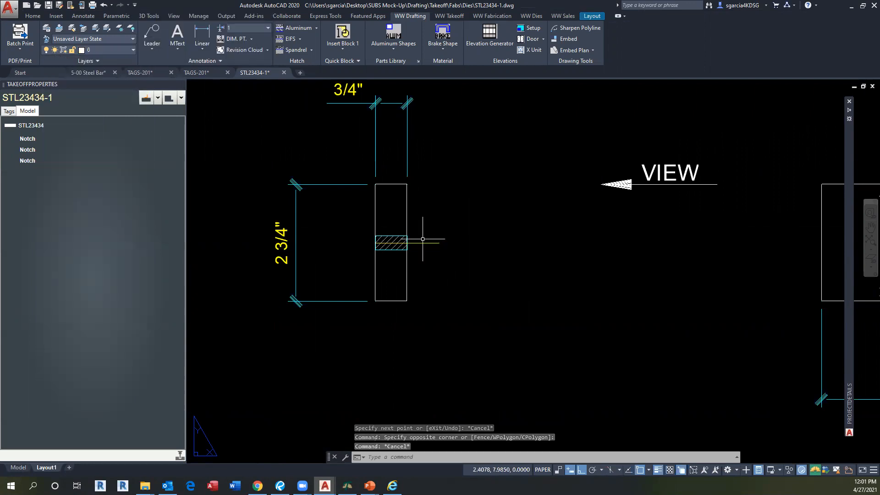
Move the hole's centerline about 0.06 to the left so it extends past both sides of the upper end view.
{"action": "type", "text": "m"}
{"action": "key", "text": "Return"}
{"action": "scroll", "coordinate": [428, 244], "scroll_direction": "up", "scroll_amount": 4}
{"action": "left_click", "coordinate": [428, 250]}
{"action": "left_click", "coordinate": [409, 226]}
{"action": "key", "text": "Return"}
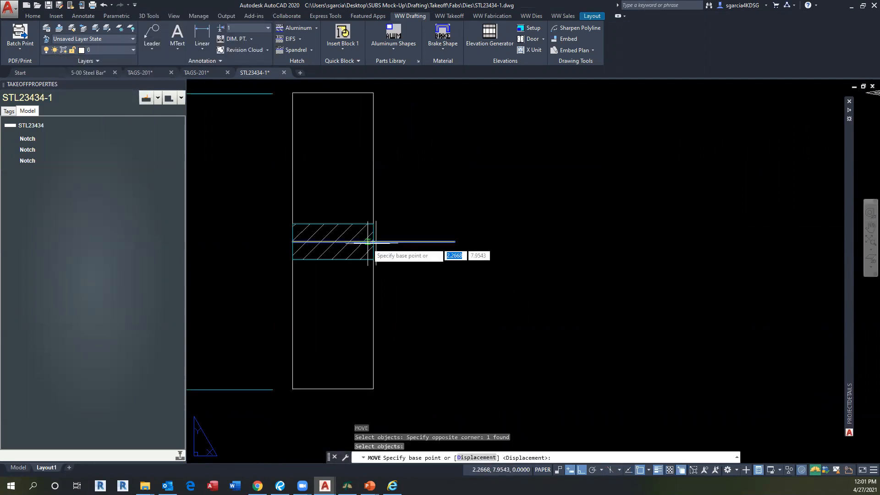
{"action": "left_click", "coordinate": [351, 241]}
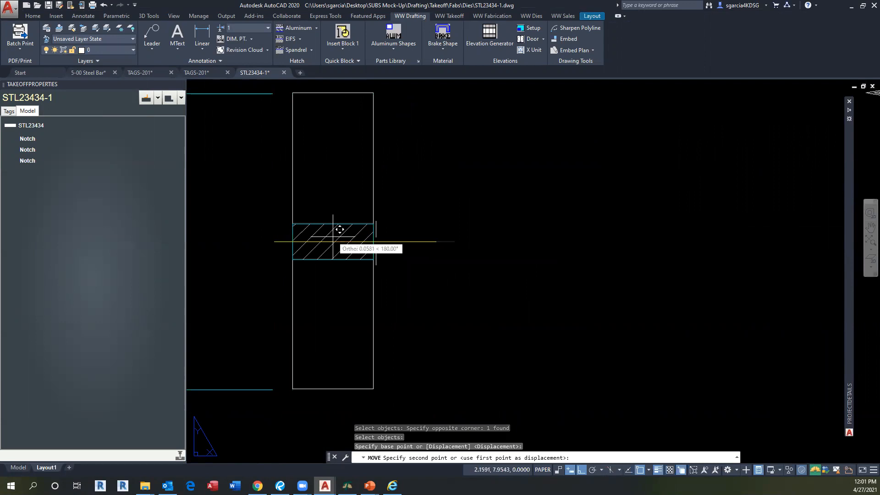
{"action": "key", "text": "Escape"}
{"action": "key", "text": "Escape"}
{"action": "scroll", "coordinate": [348, 233], "scroll_direction": "down", "scroll_amount": 5}
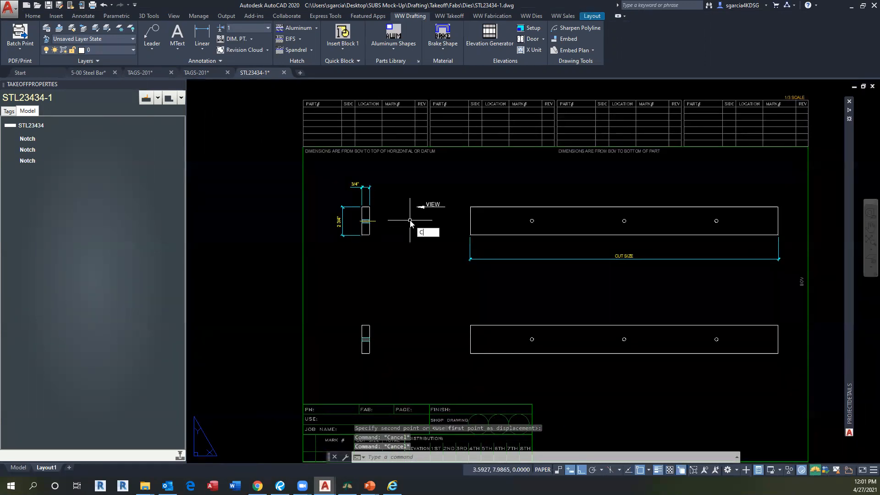
Copy the hole's centerline straight down from the upper end view onto the lower end view.
{"action": "key", "text": "Escape"}
{"action": "type", "text": "Y"}
{"action": "key", "text": "Return"}
{"action": "scroll", "coordinate": [396, 186], "scroll_direction": "up", "scroll_amount": 4}
{"action": "left_click", "coordinate": [429, 197]}
{"action": "key", "text": "Return"}
{"action": "left_click", "coordinate": [413, 161]}
{"action": "scroll", "coordinate": [413, 160], "scroll_direction": "down", "scroll_amount": 3}
{"action": "left_click", "coordinate": [421, 261]}
{"action": "scroll", "coordinate": [422, 261], "scroll_direction": "up", "scroll_amount": 4}
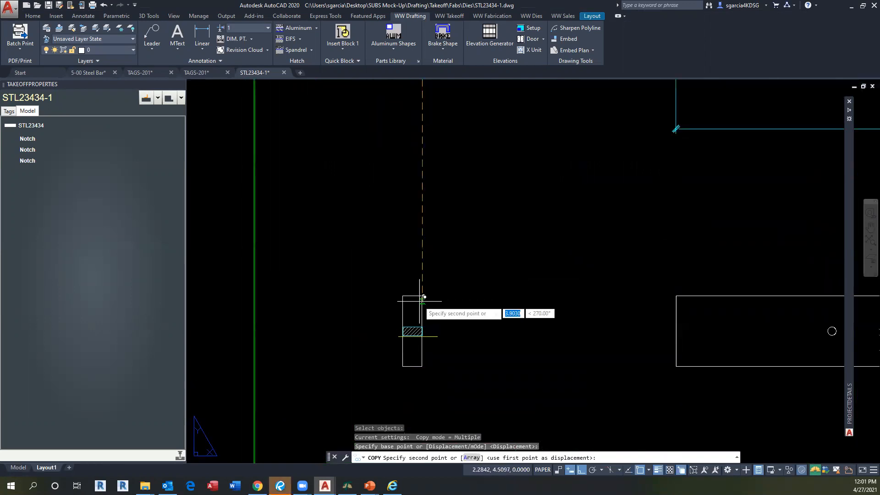
{"action": "middle_click_drag", "start_coordinate": [429, 272], "coordinate": [426, 298]}
{"action": "key", "text": "Escape"}
{"action": "key", "text": "Escape"}
{"action": "scroll", "coordinate": [475, 269], "scroll_direction": "down", "scroll_amount": 2}
{"action": "middle_click_drag", "start_coordinate": [475, 269], "coordinate": [464, 291]}
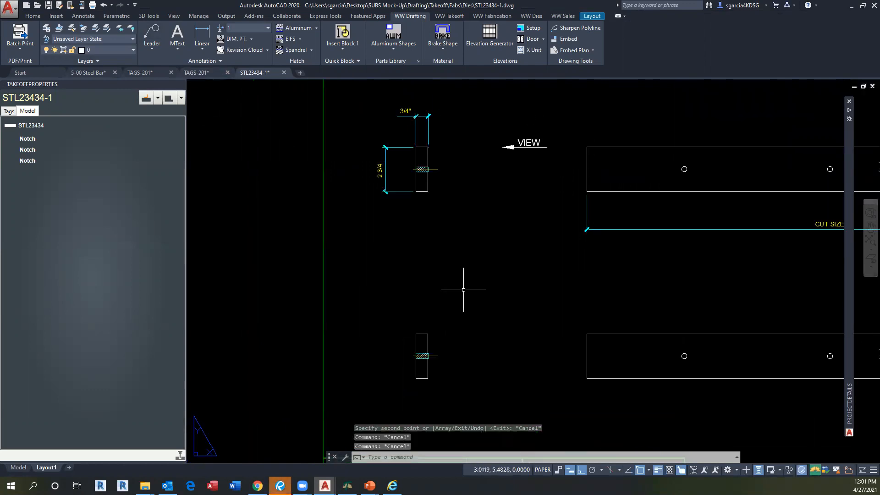
Copy the bar's thickness dimension from the upper end view straight down to the lower end view.
{"action": "key", "text": "Return"}
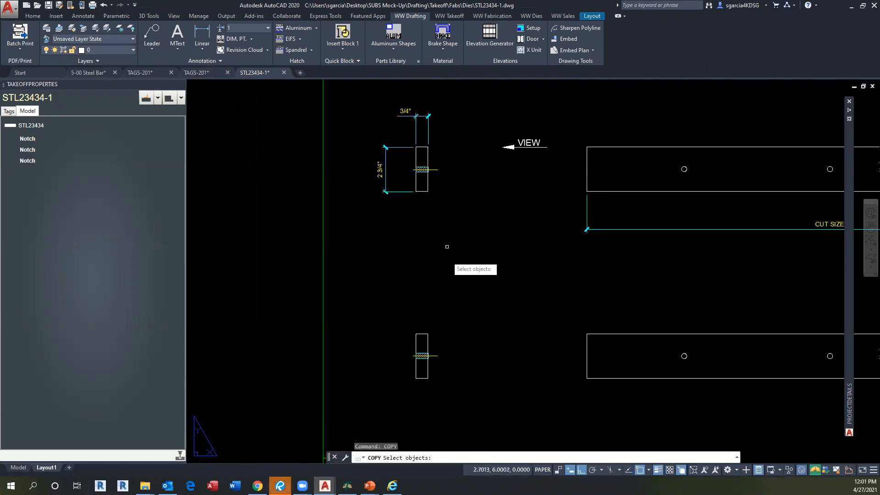
{"action": "left_click", "coordinate": [430, 136]}
{"action": "left_click", "coordinate": [419, 132]}
{"action": "key", "text": "Return"}
{"action": "left_click", "coordinate": [428, 147]}
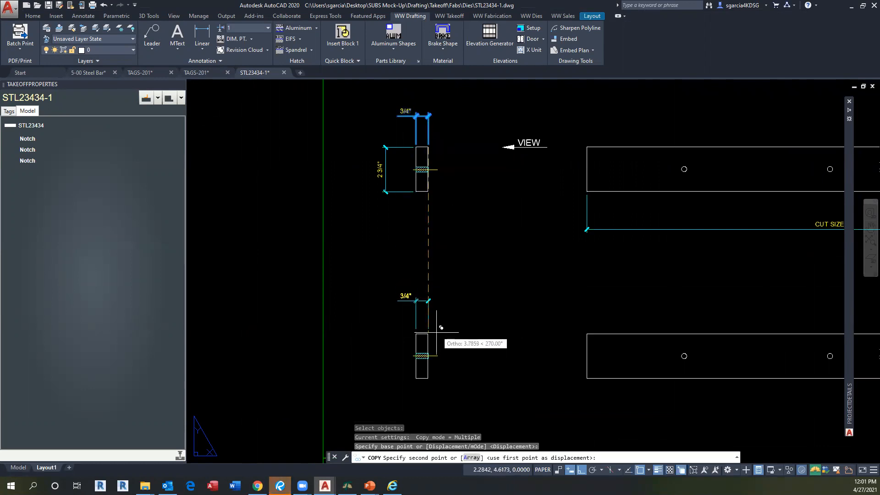
{"action": "middle_click_drag", "start_coordinate": [460, 288], "coordinate": [427, 273]}
{"action": "left_click", "coordinate": [440, 240]}
{"action": "key", "text": "Escape"}
{"action": "key", "text": "Escape"}
{"action": "key", "text": "Escape"}
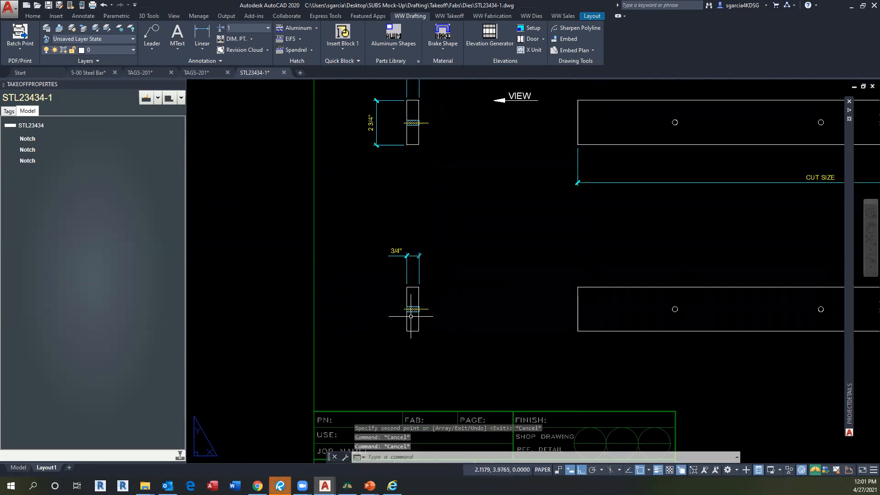
Dimension the lower end view vertically from the bar's bottom corner to the hole centerline, aligned with the height dimension above.
{"action": "left_click", "coordinate": [210, 35]}
{"action": "middle_click_drag", "start_coordinate": [429, 115], "coordinate": [428, 132]}
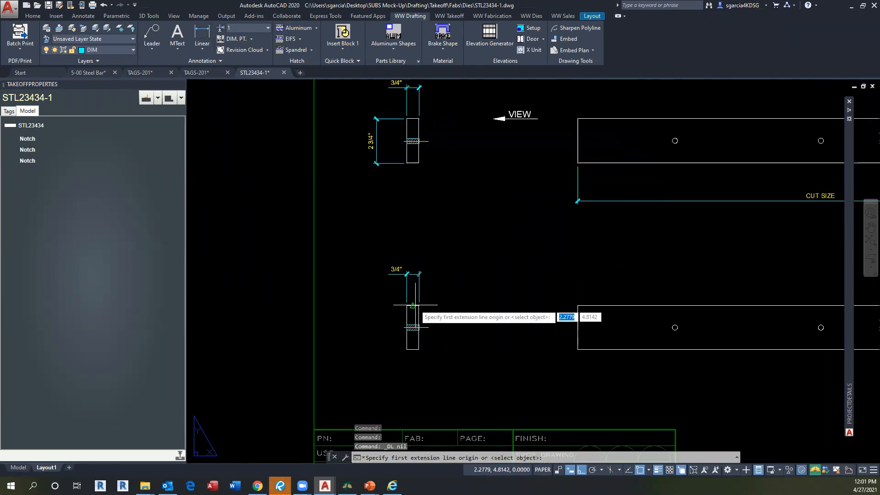
{"action": "scroll", "coordinate": [406, 362], "scroll_direction": "up", "scroll_amount": 8}
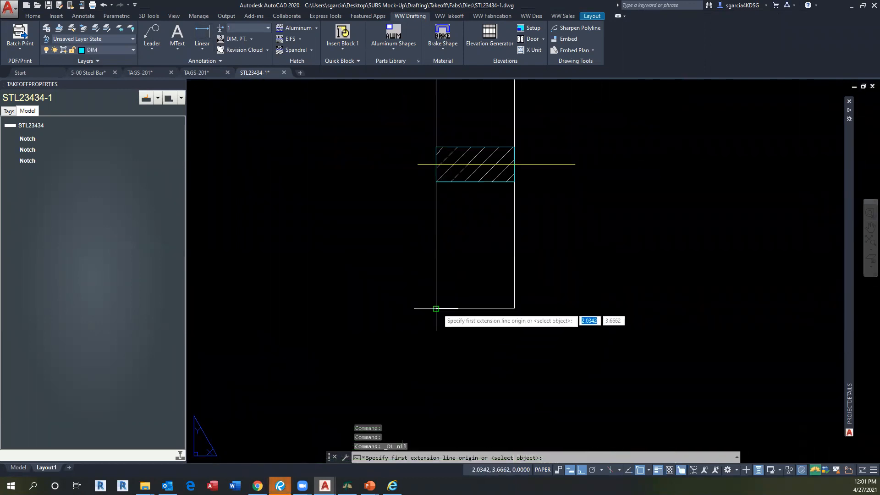
{"action": "left_click", "coordinate": [433, 308]}
{"action": "scroll", "coordinate": [403, 367], "scroll_direction": "down", "scroll_amount": 2}
{"action": "left_click", "coordinate": [413, 313]}
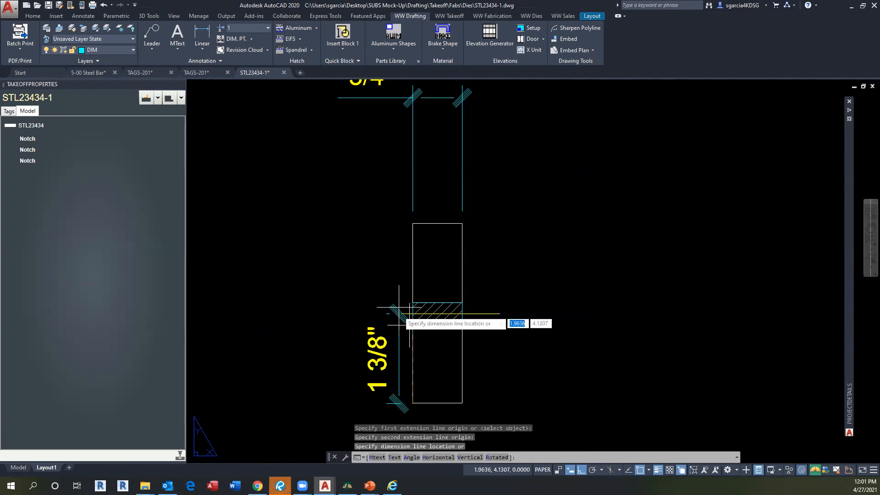
{"action": "scroll", "coordinate": [320, 306], "scroll_direction": "down", "scroll_amount": 6}
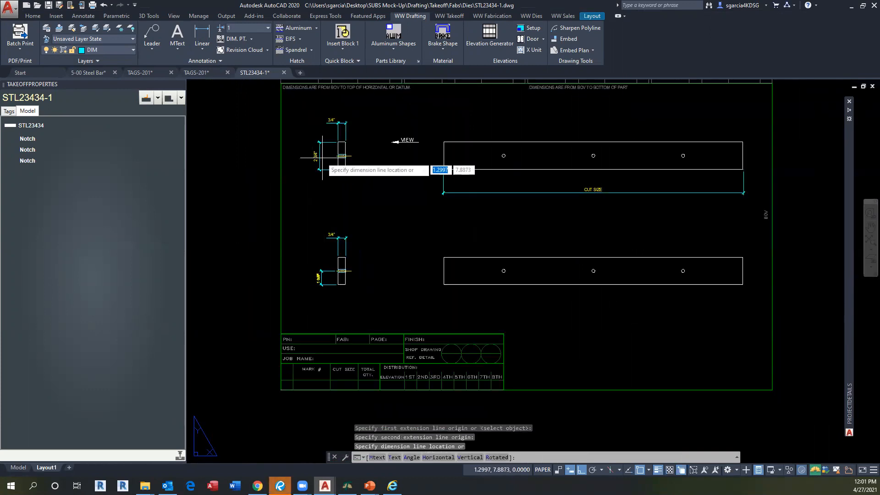
{"action": "left_click", "coordinate": [320, 156]}
{"action": "scroll", "coordinate": [338, 272], "scroll_direction": "up", "scroll_amount": 2}
Dimension the lower end view vertically from the hole centerline to the bar's top corner, in line with the dimension below it.
{"action": "key", "text": "space"}
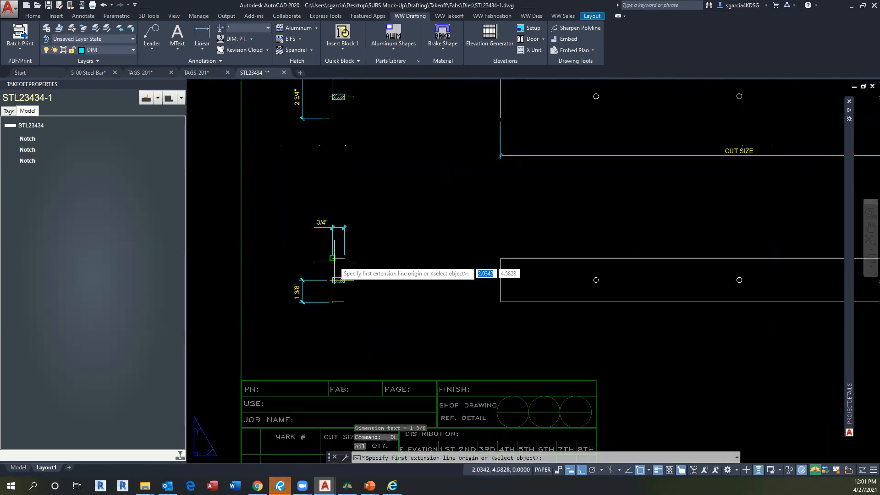
{"action": "scroll", "coordinate": [338, 272], "scroll_direction": "up", "scroll_amount": 3}
{"action": "scroll", "coordinate": [330, 295], "scroll_direction": "up", "scroll_amount": 2}
{"action": "left_click", "coordinate": [330, 290]}
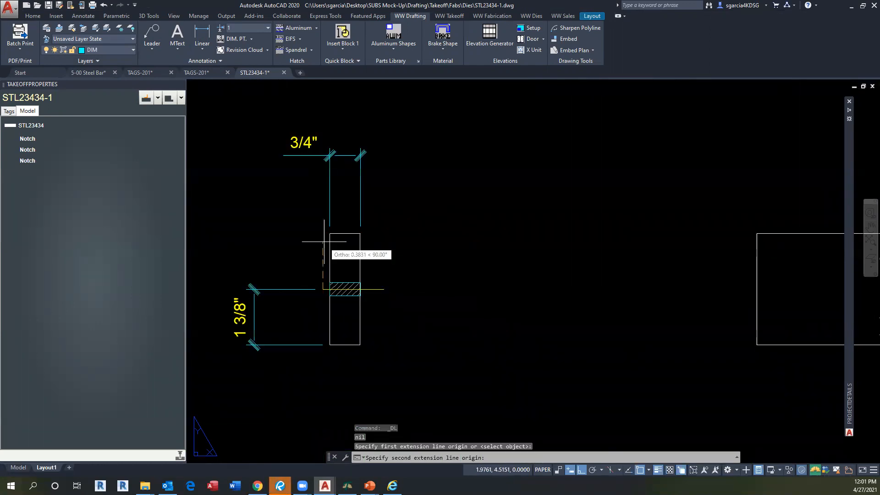
{"action": "left_click", "coordinate": [330, 234]}
{"action": "scroll", "coordinate": [329, 234], "scroll_direction": "down", "scroll_amount": 4}
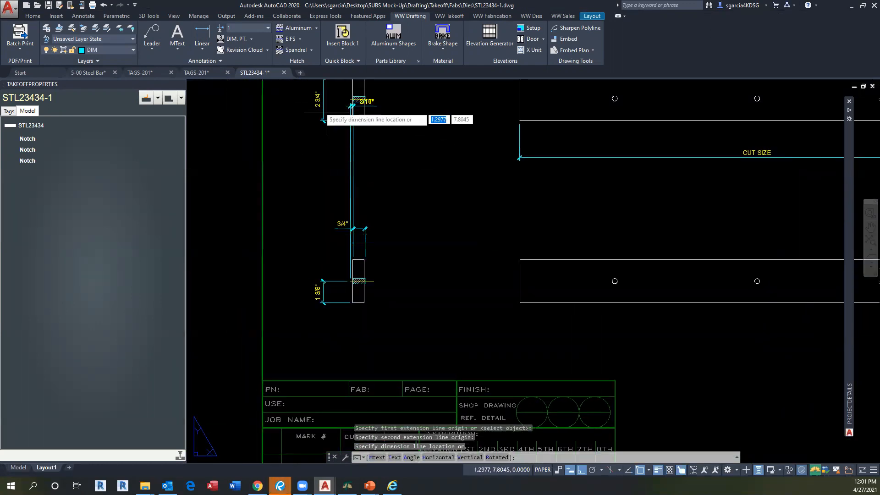
{"action": "scroll", "coordinate": [322, 294], "scroll_direction": "up", "scroll_amount": 4}
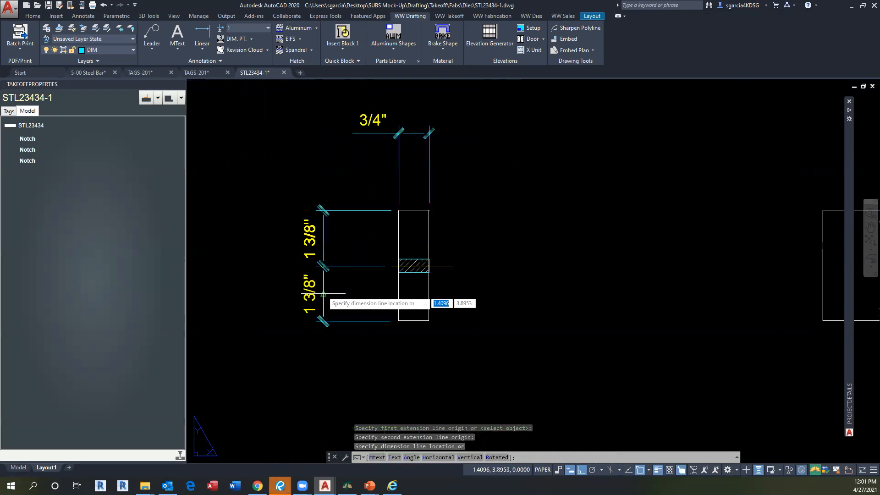
{"action": "left_click", "coordinate": [323, 293]}
{"action": "scroll", "coordinate": [324, 294], "scroll_direction": "down", "scroll_amount": 8}
{"action": "middle_click_drag", "start_coordinate": [333, 295], "coordinate": [363, 310]}
{"action": "key", "text": "Escape"}
{"action": "key", "text": "Escape"}
{"action": "scroll", "coordinate": [465, 295], "scroll_direction": "up", "scroll_amount": 4}
{"action": "scroll", "coordinate": [453, 196], "scroll_direction": "down", "scroll_amount": 2}
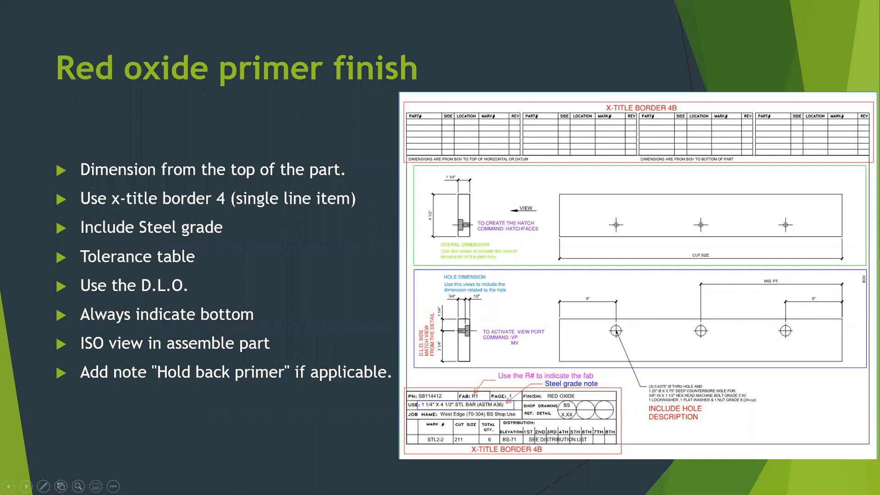
Switch from the red oxide primer finish slide back to the STL23434-1 layout in AutoCAD.
{"action": "key", "text": "alt+Tab"}
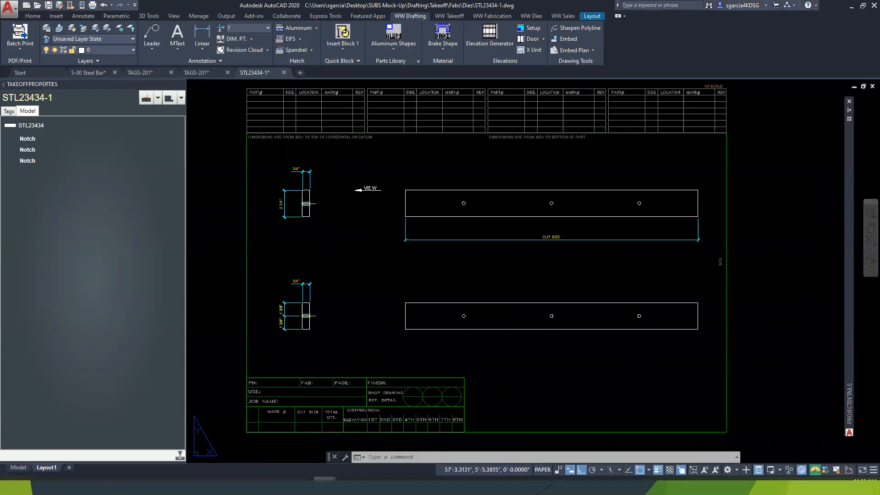
{"action": "middle_click_drag", "start_coordinate": [321, 263], "coordinate": [340, 279]}
{"action": "key", "text": "Escape"}
{"action": "key", "text": "Escape"}
{"action": "key", "text": "Escape"}
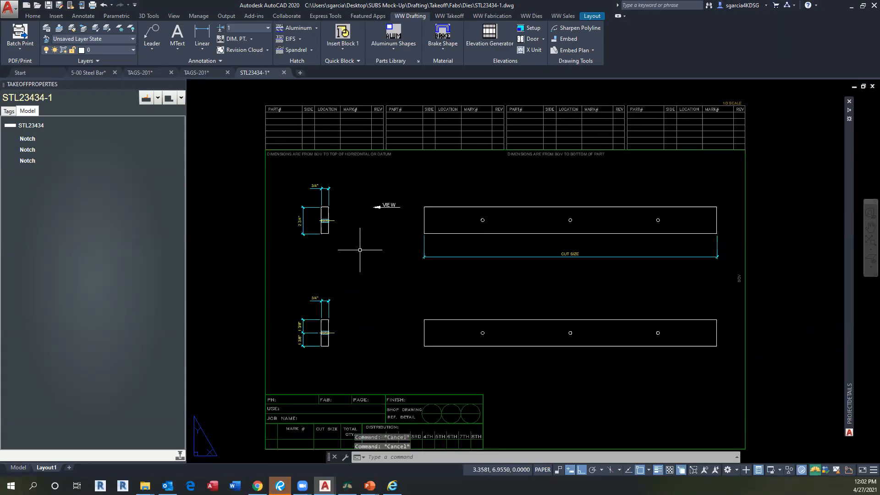
Copy the lower end view's hole centerline horizontally into the empty space between the end view and the front view.
{"action": "type", "text": "COPY"}
{"action": "key", "text": "Return"}
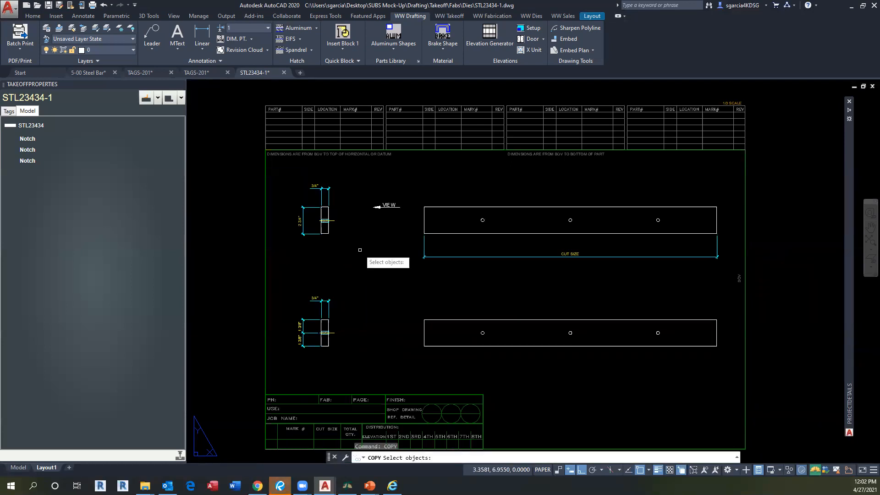
{"action": "scroll", "coordinate": [335, 320], "scroll_direction": "up", "scroll_amount": 4}
{"action": "left_click", "coordinate": [368, 271]}
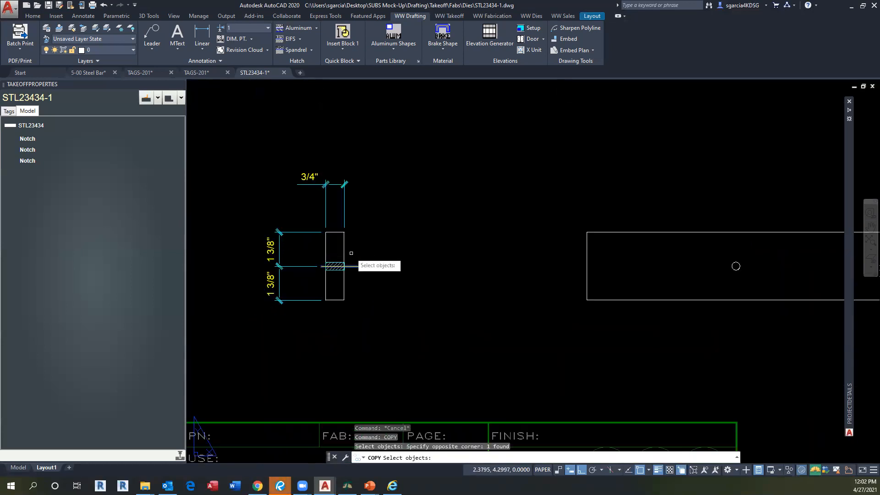
{"action": "left_click", "coordinate": [339, 256]}
{"action": "key", "text": "Return"}
{"action": "left_click", "coordinate": [337, 266]}
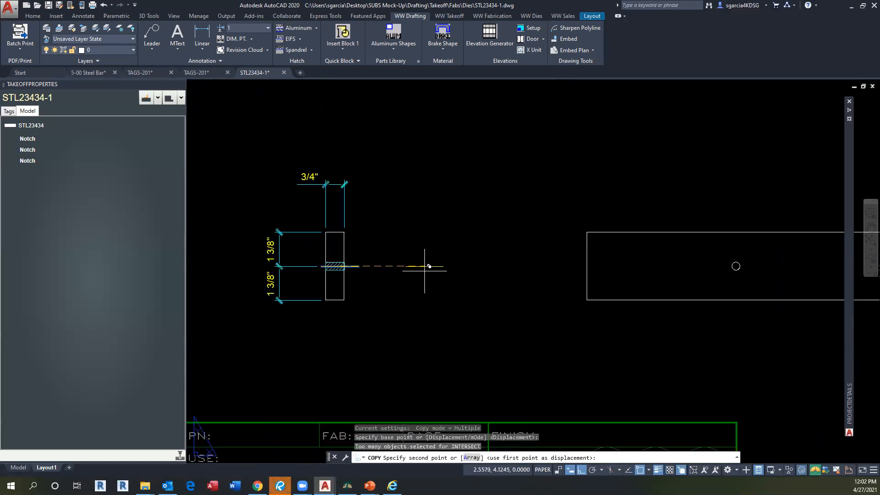
{"action": "key", "text": "Escape"}
Add a perpendicular rotated copy of the loose centerline about its midpoint to form a center mark.
{"action": "type", "text": "CR"}
{"action": "key", "text": "Return"}
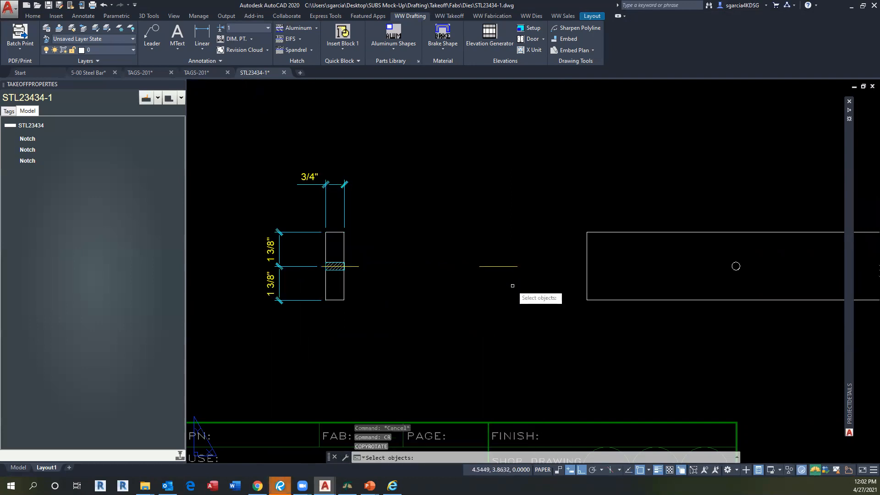
{"action": "left_click", "coordinate": [509, 276]}
{"action": "left_click", "coordinate": [493, 256]}
{"action": "key", "text": "Return"}
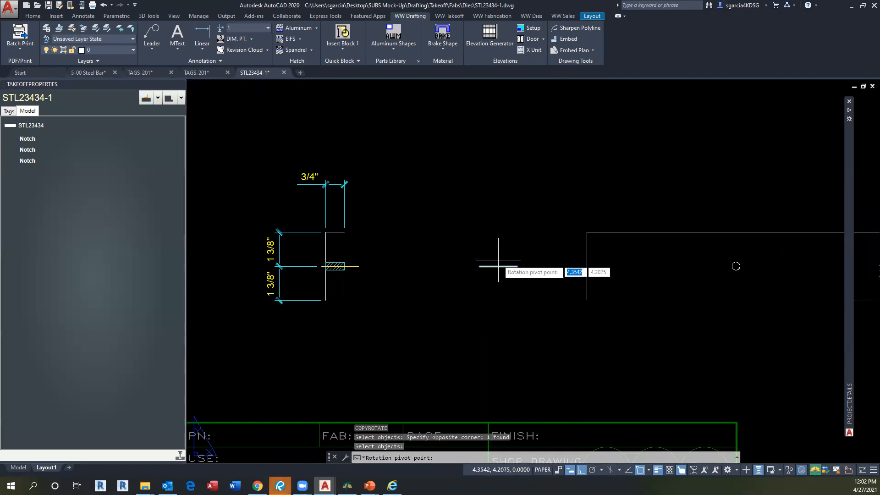
{"action": "left_click", "coordinate": [500, 266]}
{"action": "left_click", "coordinate": [517, 266]}
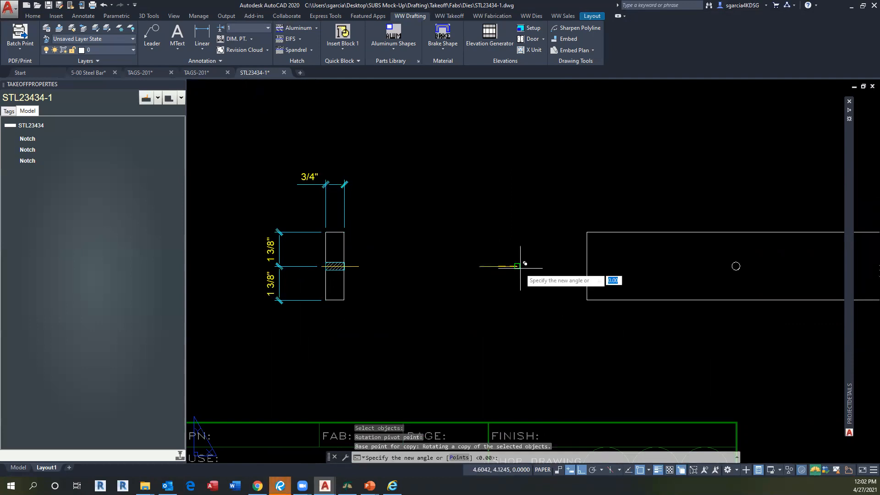
{"action": "left_click", "coordinate": [497, 222]}
{"action": "key", "text": "Return"}
{"action": "key", "text": "Escape"}
Move the cross-shaped center mark by its intersection onto the center of the first hole in the lower front view.
{"action": "type", "text": "M"}
{"action": "key", "text": "Return"}
{"action": "left_click", "coordinate": [510, 273]}
{"action": "left_click", "coordinate": [497, 264]}
{"action": "key", "text": "Return"}
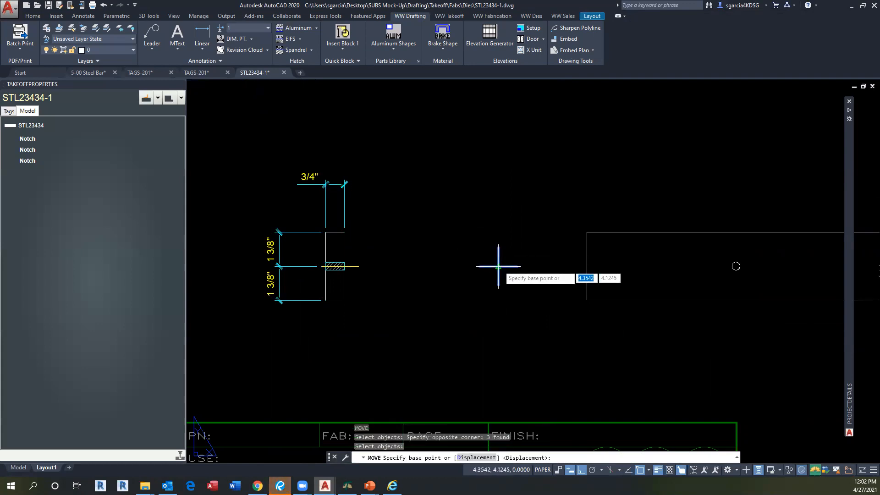
{"action": "left_click", "coordinate": [498, 265]}
{"action": "left_click", "coordinate": [735, 266]}
Copy the center mark from the first hole onto the middle and far holes of the lower front view.
{"action": "scroll", "coordinate": [779, 271], "scroll_direction": "down", "scroll_amount": 2}
{"action": "middle_click_drag", "start_coordinate": [790, 272], "coordinate": [324, 267]}
{"action": "scroll", "coordinate": [262, 290], "scroll_direction": "down", "scroll_amount": 2}
{"action": "middle_click_drag", "start_coordinate": [284, 309], "coordinate": [348, 329]}
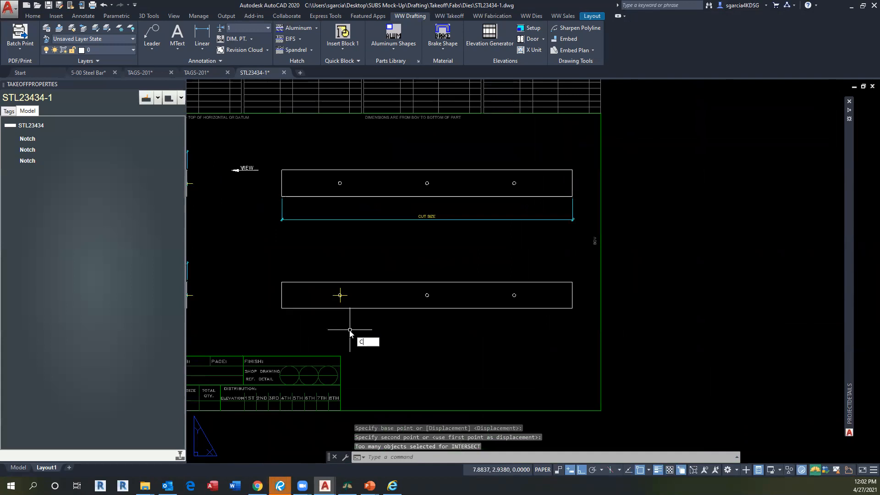
{"action": "key", "text": "Return"}
{"action": "scroll", "coordinate": [337, 296], "scroll_direction": "up", "scroll_amount": 4}
{"action": "left_click", "coordinate": [338, 307]}
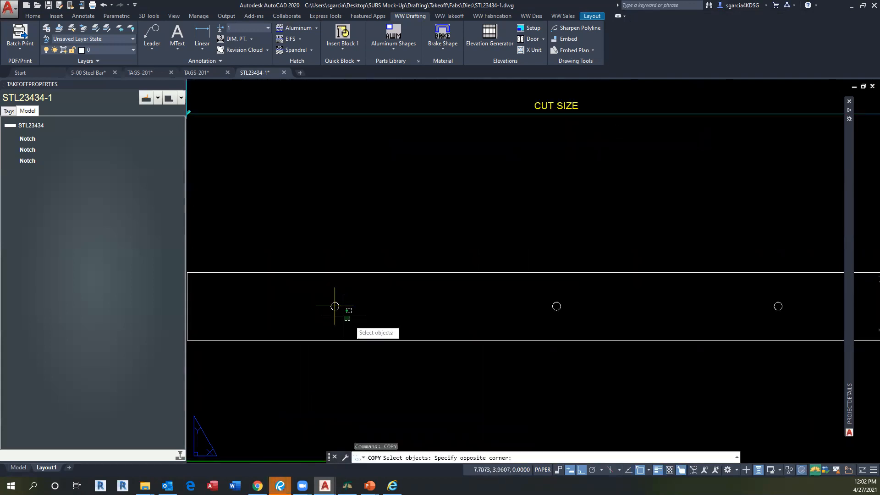
{"action": "left_click", "coordinate": [335, 306]}
{"action": "key", "text": "Return"}
{"action": "scroll", "coordinate": [336, 303], "scroll_direction": "up", "scroll_amount": 4}
{"action": "left_click", "coordinate": [337, 301]}
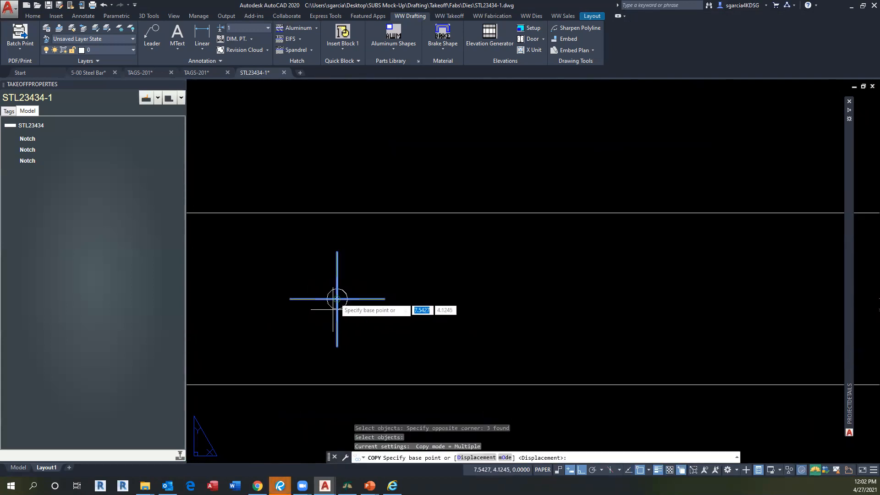
{"action": "scroll", "coordinate": [330, 298], "scroll_direction": "down", "scroll_amount": 6}
{"action": "scroll", "coordinate": [463, 294], "scroll_direction": "up", "scroll_amount": 4}
{"action": "left_click", "coordinate": [464, 293]}
{"action": "scroll", "coordinate": [569, 295], "scroll_direction": "down", "scroll_amount": 4}
{"action": "scroll", "coordinate": [614, 291], "scroll_direction": "up", "scroll_amount": 2}
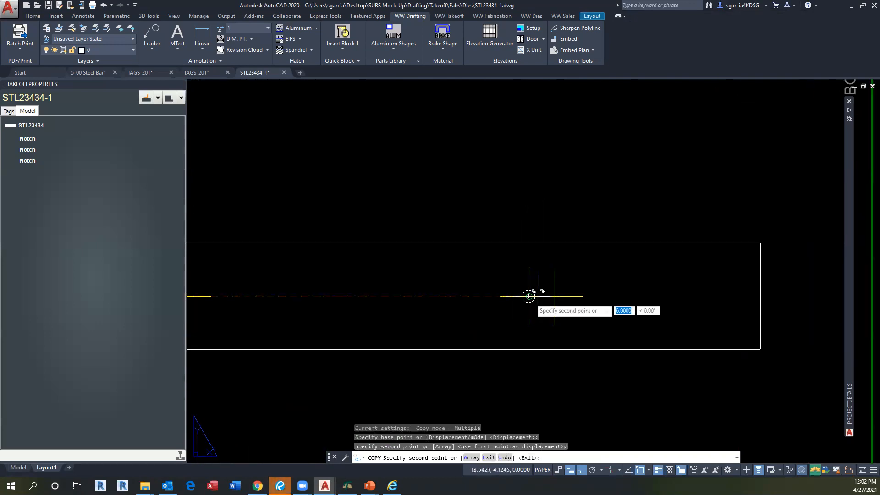
{"action": "left_click", "coordinate": [580, 292]}
Continue copying the center mark onto all three holes of the upper front view and end the copy.
{"action": "scroll", "coordinate": [580, 293], "scroll_direction": "down", "scroll_amount": 2}
{"action": "middle_click_drag", "start_coordinate": [528, 149], "coordinate": [552, 211]}
{"action": "scroll", "coordinate": [554, 209], "scroll_direction": "up", "scroll_amount": 4}
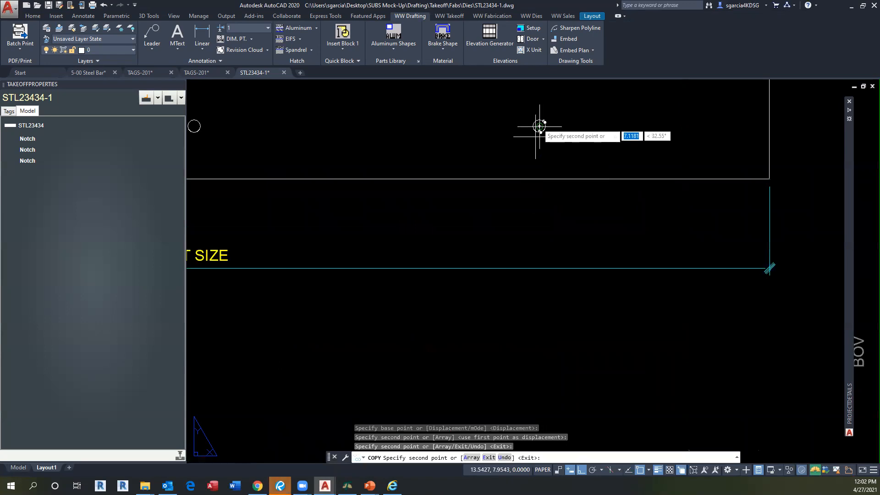
{"action": "left_click", "coordinate": [537, 126]}
{"action": "scroll", "coordinate": [513, 149], "scroll_direction": "down", "scroll_amount": 4}
{"action": "middle_click_drag", "start_coordinate": [509, 152], "coordinate": [654, 204]}
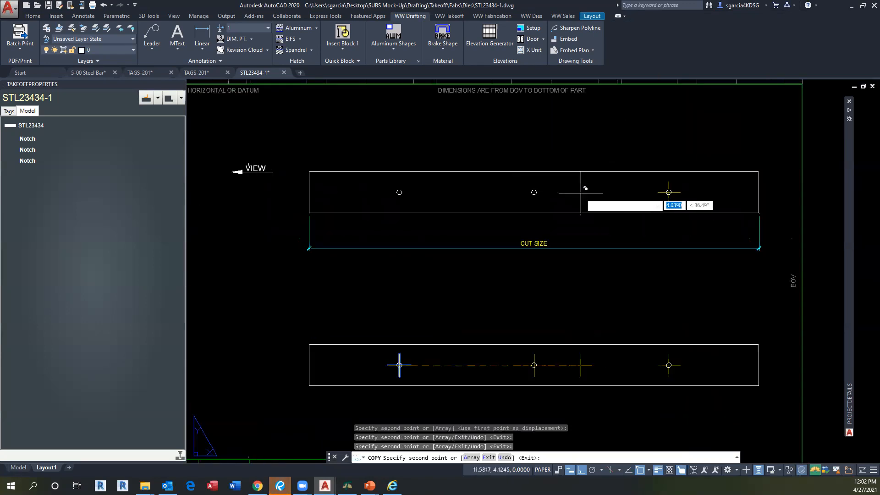
{"action": "left_click", "coordinate": [534, 193]}
{"action": "scroll", "coordinate": [463, 146], "scroll_direction": "down", "scroll_amount": 2}
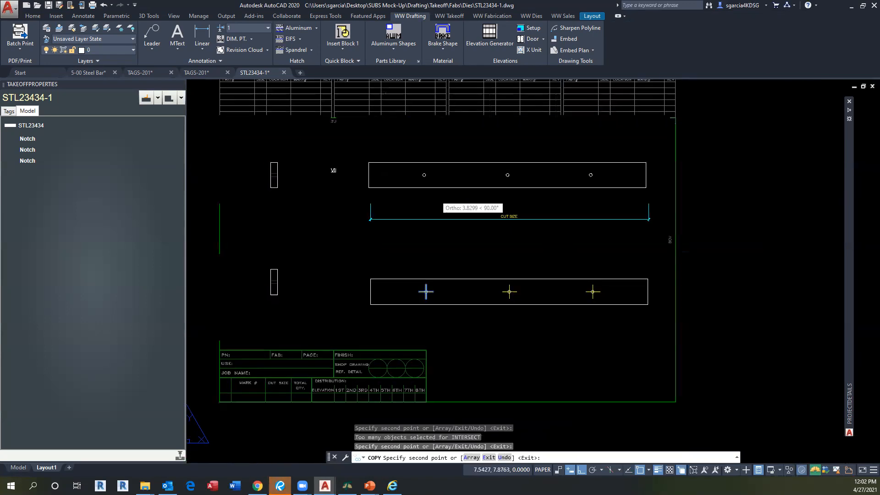
{"action": "key", "text": "Escape"}
{"action": "key", "text": "Escape"}
{"action": "key", "text": "Escape"}
Add a linear dimension above the lower front view from the left hole to the bar's left end.
{"action": "middle_click_drag", "start_coordinate": [550, 220], "coordinate": [539, 235]}
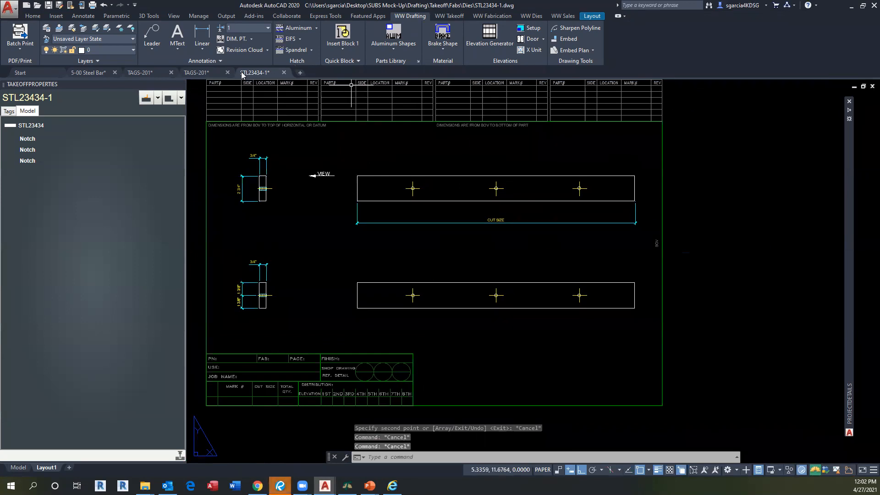
{"action": "left_click", "coordinate": [206, 35]}
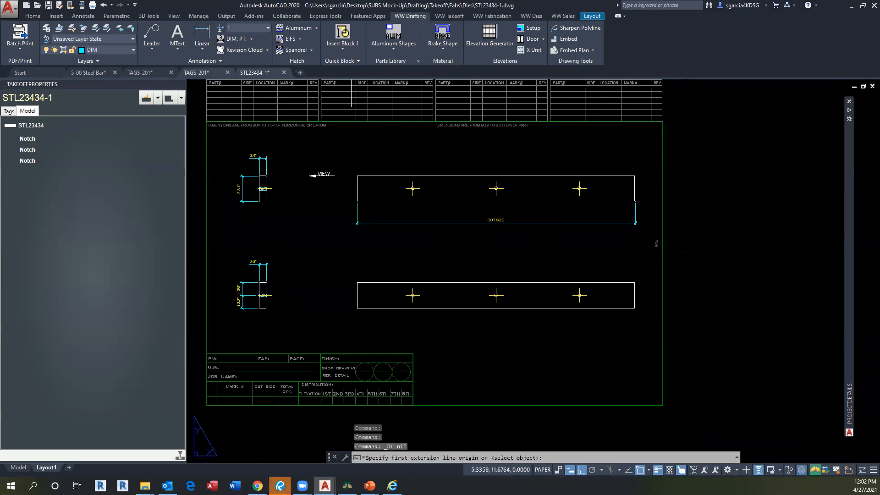
{"action": "left_click", "coordinate": [412, 289]}
{"action": "scroll", "coordinate": [357, 282], "scroll_direction": "up", "scroll_amount": 5}
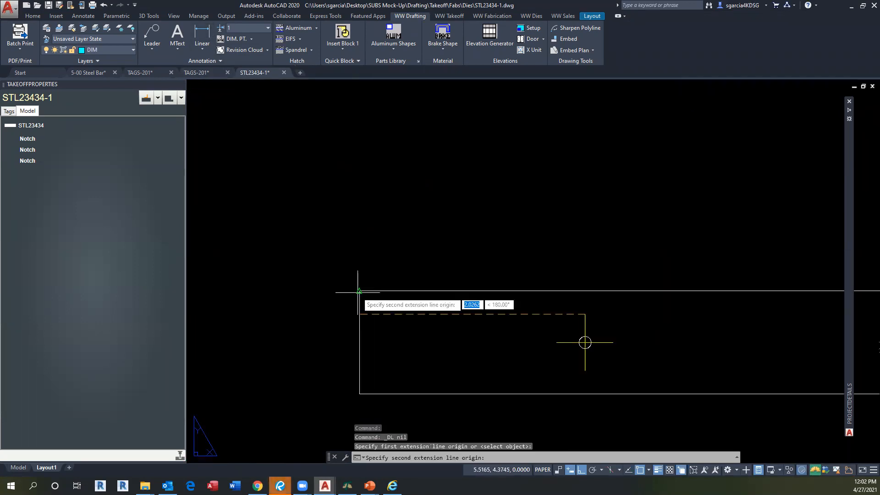
{"action": "left_click", "coordinate": [357, 282]}
{"action": "scroll", "coordinate": [411, 187], "scroll_direction": "down", "scroll_amount": 2}
{"action": "left_click", "coordinate": [422, 195]}
Dimension from the bar's right end to the right hole in the lower front view, aligned with the left dimension.
{"action": "scroll", "coordinate": [424, 197], "scroll_direction": "down", "scroll_amount": 1}
{"action": "middle_click_drag", "start_coordinate": [577, 216], "coordinate": [469, 244]}
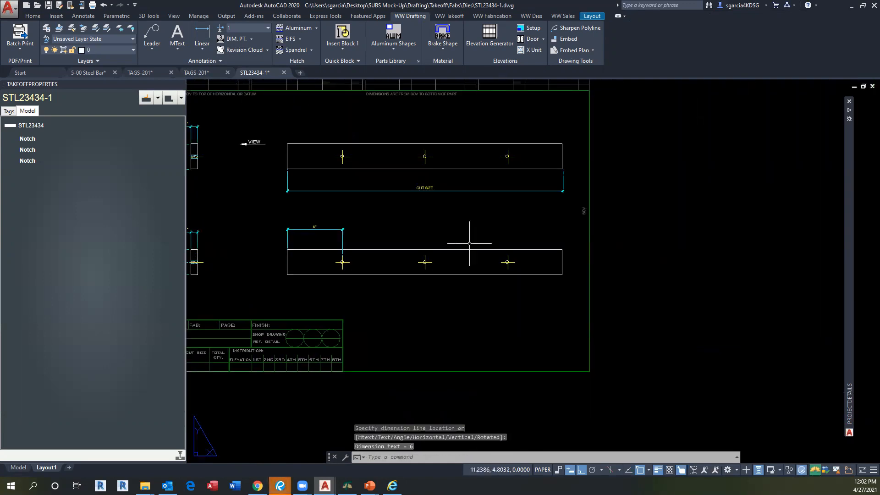
{"action": "scroll", "coordinate": [505, 247], "scroll_direction": "up", "scroll_amount": 3}
{"action": "key", "text": "Return"}
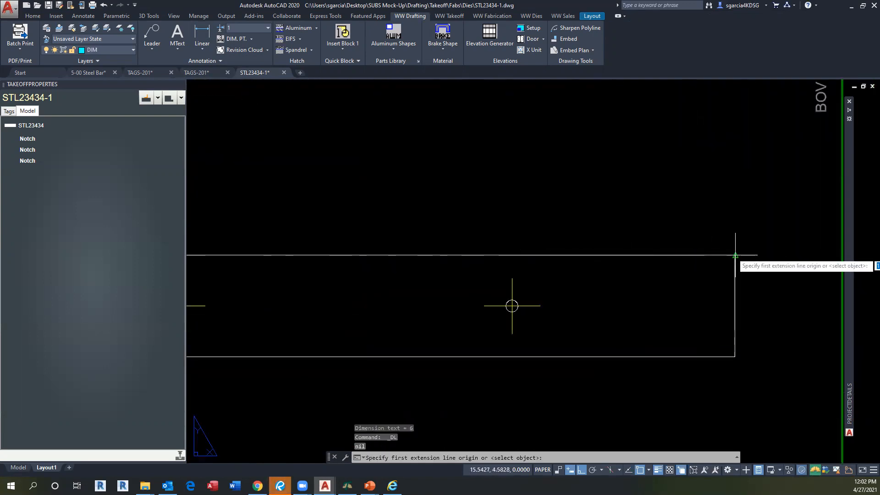
{"action": "left_click", "coordinate": [735, 256]}
{"action": "left_click", "coordinate": [512, 305]}
{"action": "scroll", "coordinate": [550, 229], "scroll_direction": "down", "scroll_amount": 2}
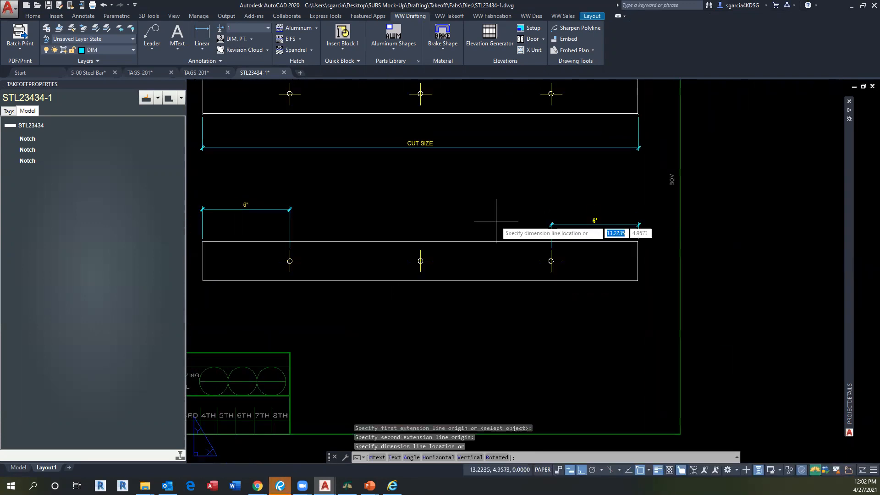
{"action": "left_click", "coordinate": [272, 209]}
Dimension from the bar's right end to the middle hole in the lower front view, placed above the end dimensions.
{"action": "middle_click_drag", "start_coordinate": [510, 232], "coordinate": [507, 239]}
{"action": "key", "text": "Return"}
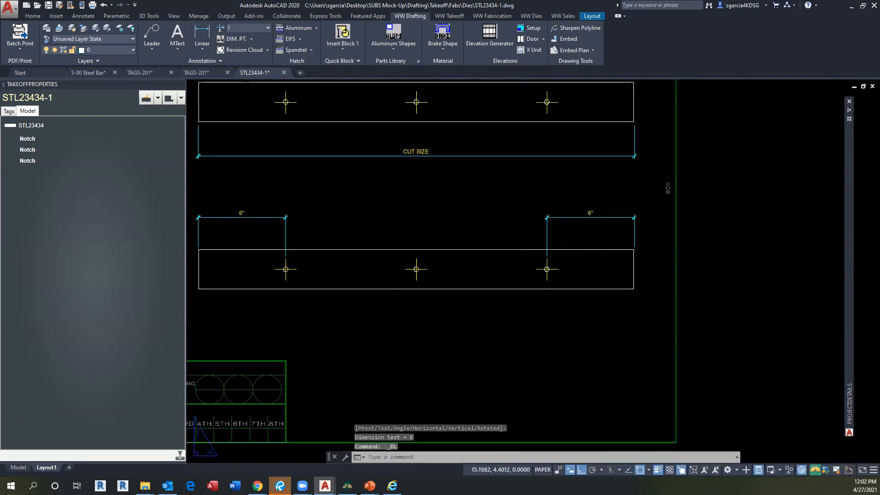
{"action": "left_click", "coordinate": [634, 249]}
{"action": "left_click", "coordinate": [416, 250]}
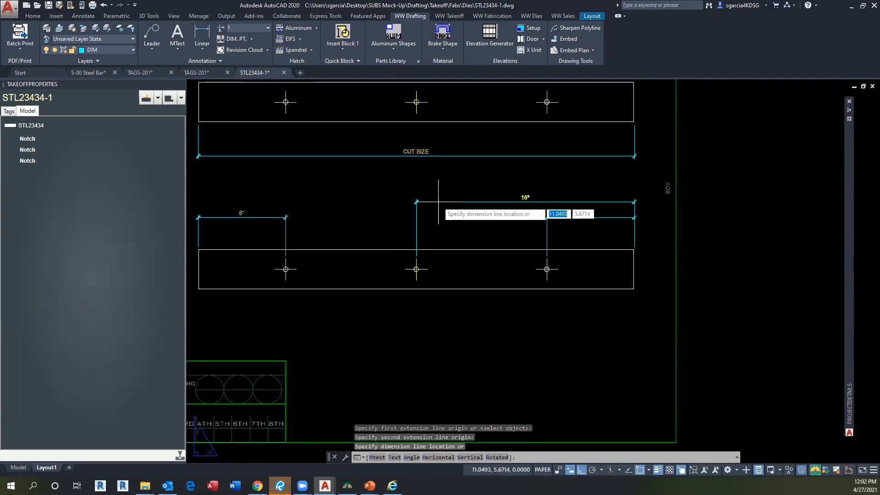
{"action": "left_click", "coordinate": [438, 198]}
Override the middle hole dimension's text with "MID. PT." and leave text editing.
{"action": "key", "text": "Escape"}
{"action": "scroll", "coordinate": [535, 194], "scroll_direction": "up", "scroll_amount": 2}
{"action": "double_click", "coordinate": [520, 193]}
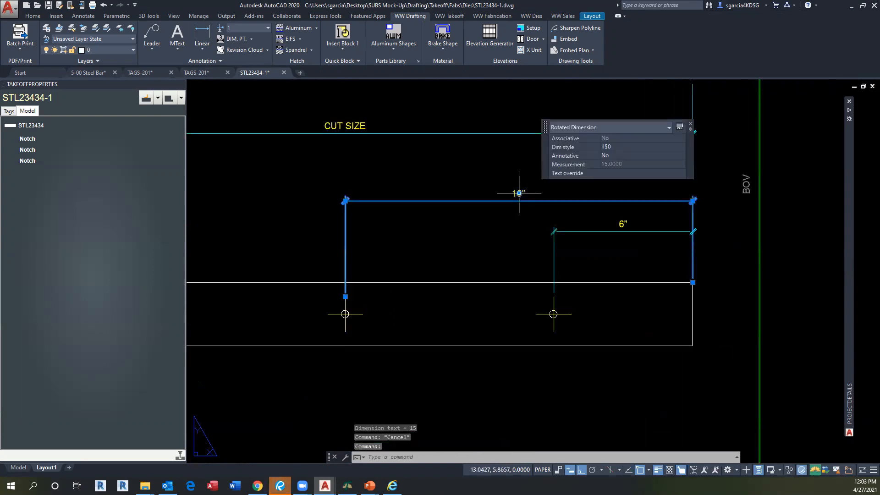
{"action": "key", "text": "Home"}
{"action": "type", "text": "MID. PT."}
{"action": "key", "text": "Delete"}
{"action": "left_click", "coordinate": [559, 186]}
{"action": "scroll", "coordinate": [559, 185], "scroll_direction": "down", "scroll_amount": 4}
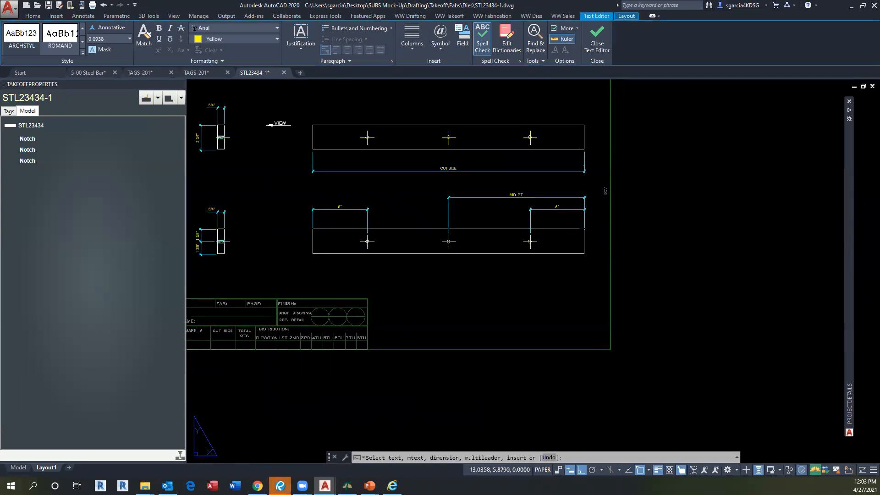
{"action": "middle_click_drag", "start_coordinate": [495, 189], "coordinate": [533, 219]}
{"action": "key", "text": "Escape"}
{"action": "key", "text": "Escape"}
{"action": "key", "text": "Escape"}
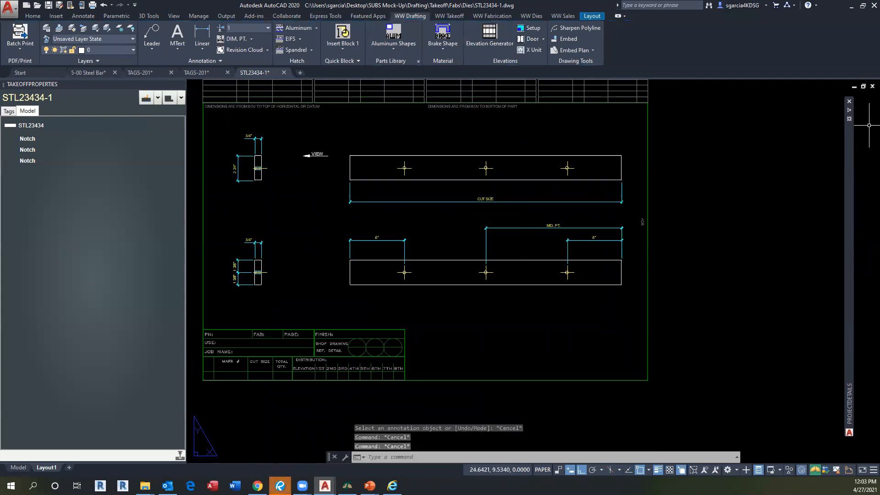
Review the sample fab drawing on the red oxide primer finish slide, and return to the AutoCAD layout.
{"action": "key", "text": "alt+Tab"}
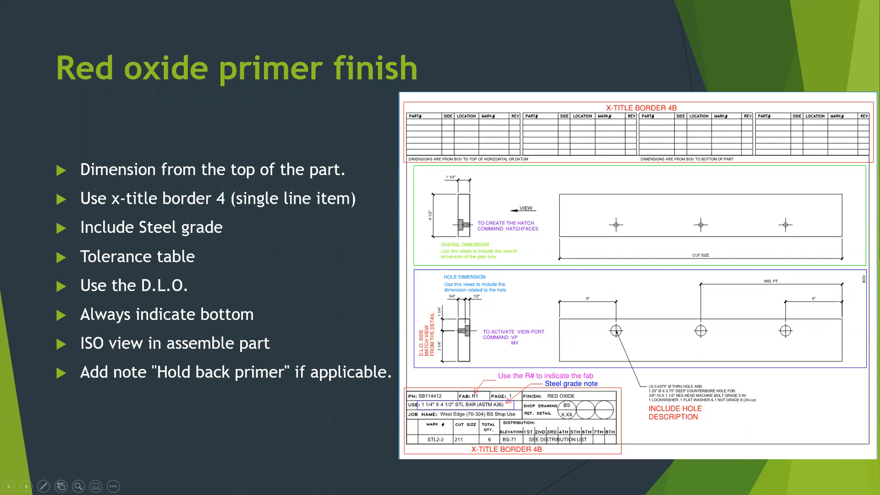
{"action": "key", "text": "alt+Tab"}
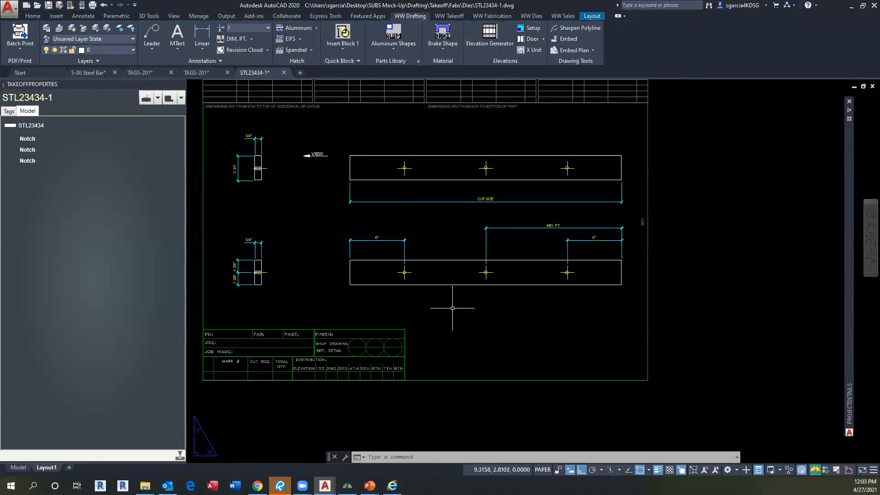
Place a leader pointing at the left hole of the lower front view, with its landing below the bar.
{"action": "middle_click_drag", "start_coordinate": [452, 309], "coordinate": [478, 336]}
{"action": "left_click", "coordinate": [155, 49]}
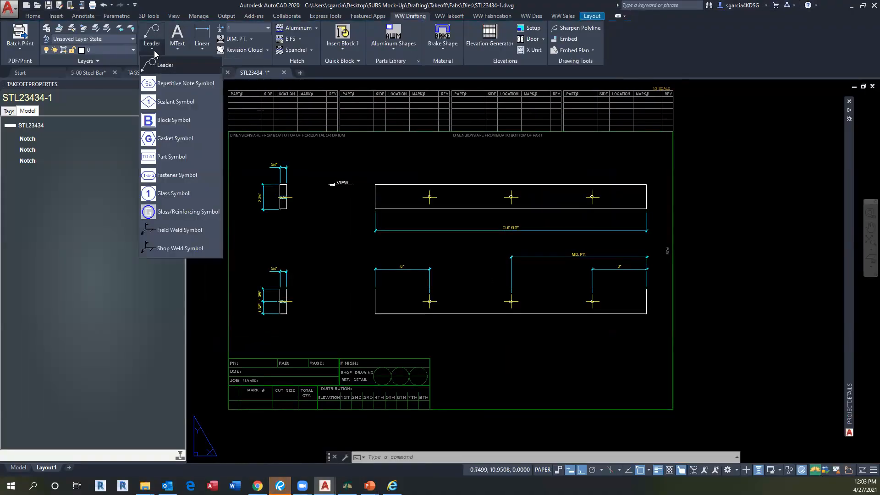
{"action": "left_click", "coordinate": [158, 64]}
{"action": "scroll", "coordinate": [433, 304], "scroll_direction": "up", "scroll_amount": 2}
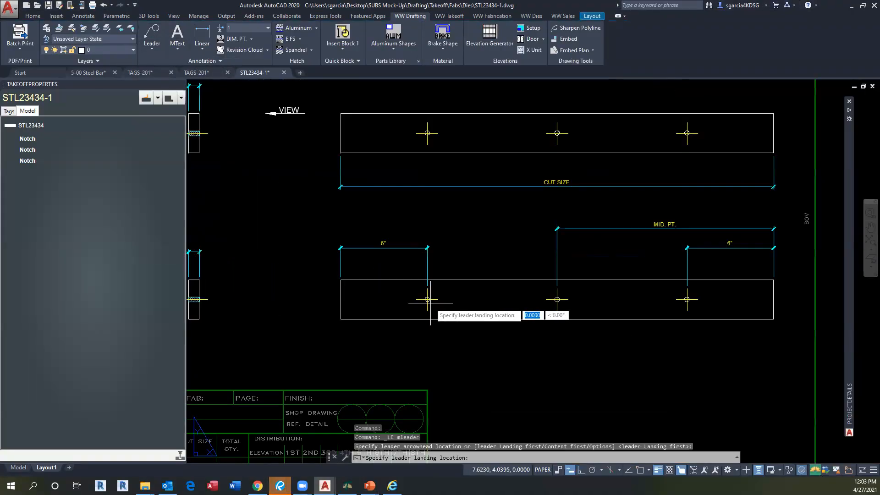
{"action": "left_click", "coordinate": [430, 301]}
{"action": "left_click", "coordinate": [463, 351]}
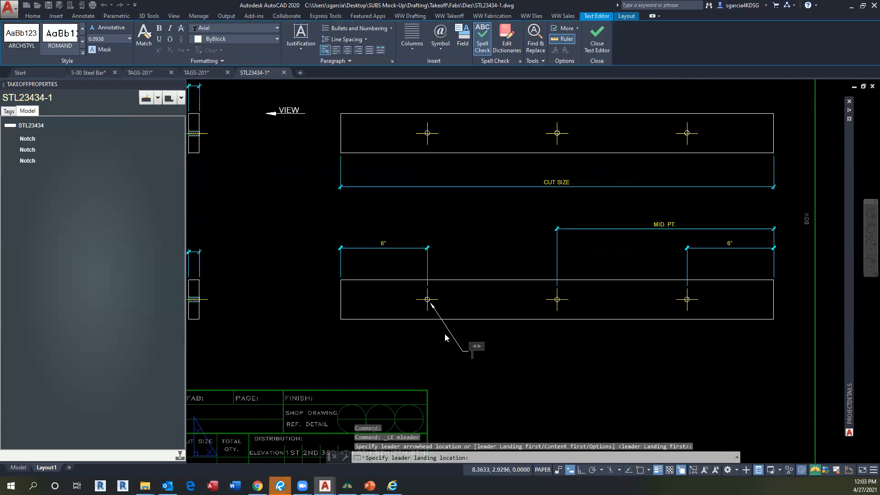
Write the leader note as "TAP AND DRILL" with "Ø 0.3320" on a second line.
{"action": "type", "text": "0"}
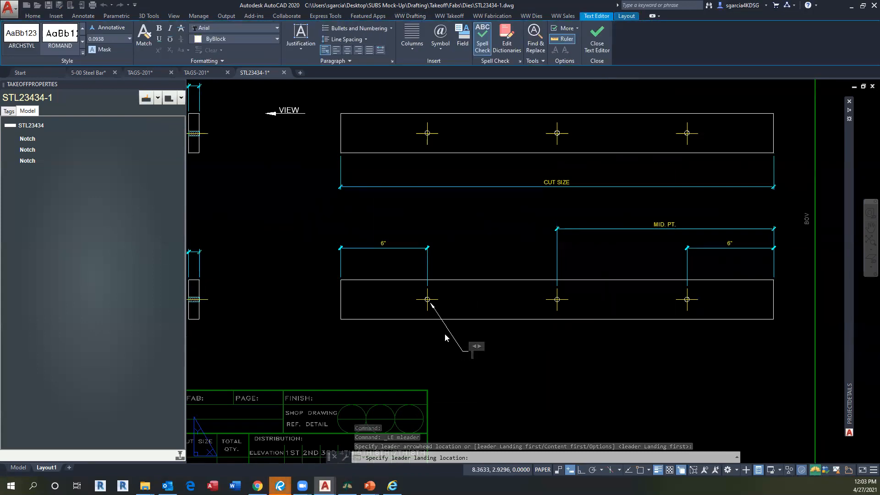
{"action": "type", "text": ".3320"}
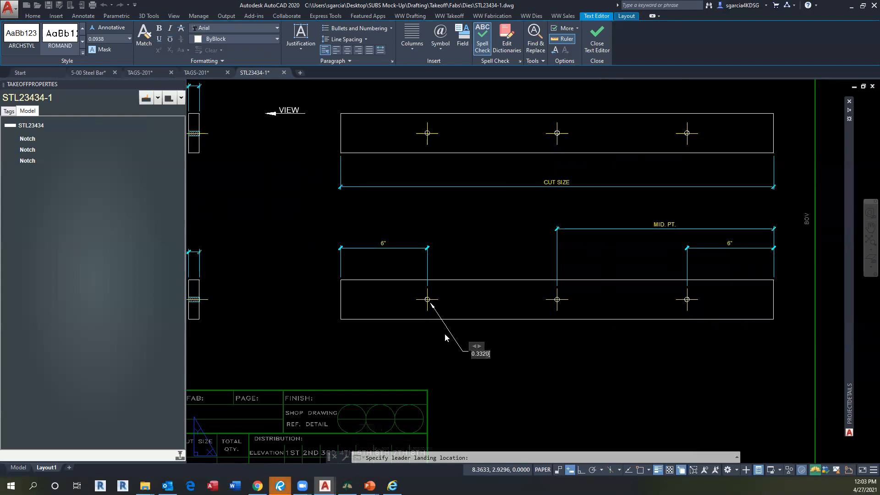
{"action": "type", "text": "\" Ø TAP AN"}
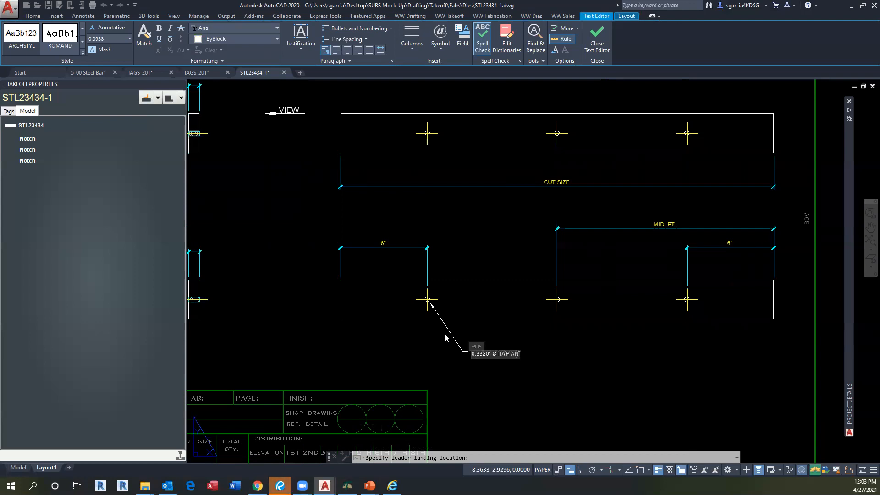
{"action": "type", "text": "D DRIL"}
{"action": "scroll", "coordinate": [501, 345], "scroll_direction": "up", "scroll_amount": 4}
{"action": "left_click_drag", "start_coordinate": [466, 331], "coordinate": [394, 332]}
{"action": "key", "text": "Delete"}
{"action": "key", "text": "End"}
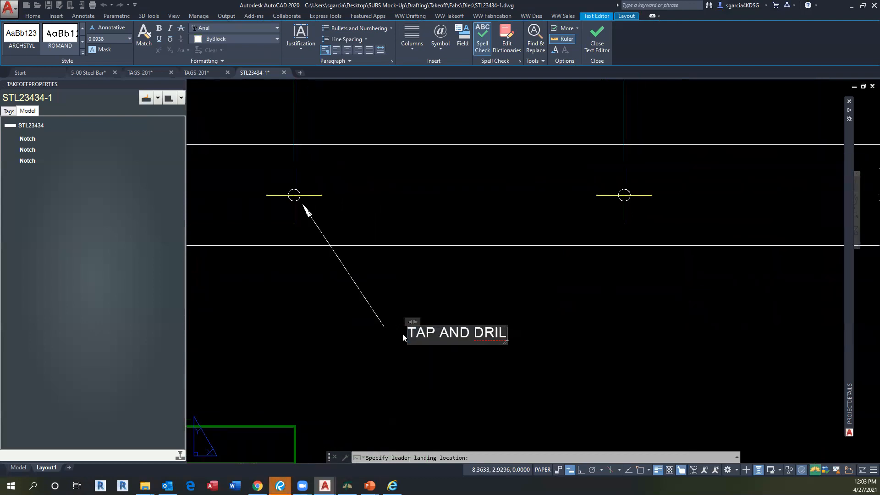
{"action": "type", "text": "L"}
{"action": "key", "text": "Return"}
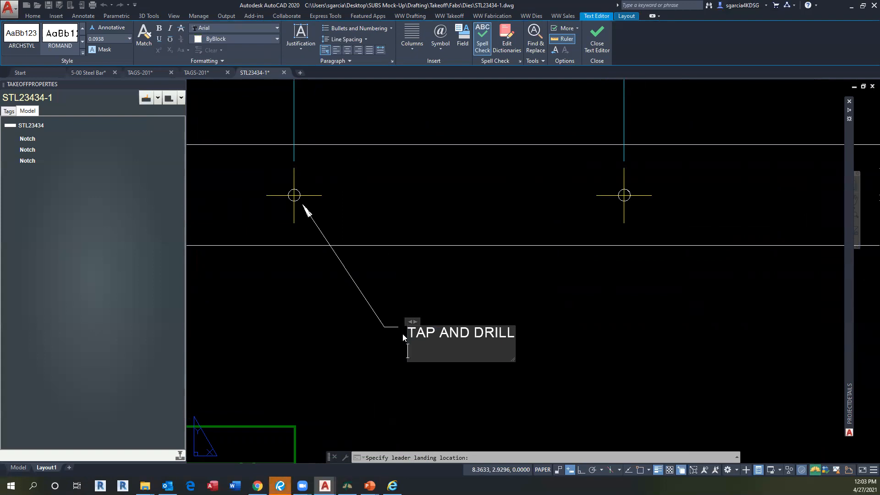
{"action": "type", "text": "%%c 0.3"}
{"action": "type", "text": "320"}
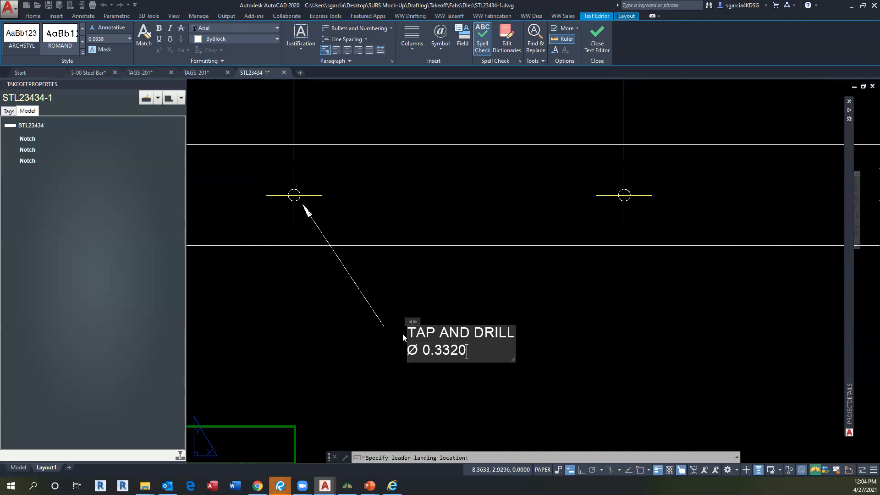
Prefix the hole note with the quantity "(3)" and finish editing the leader text.
{"action": "left_click", "coordinate": [408, 331]}
{"action": "type", "text": "(3)"}
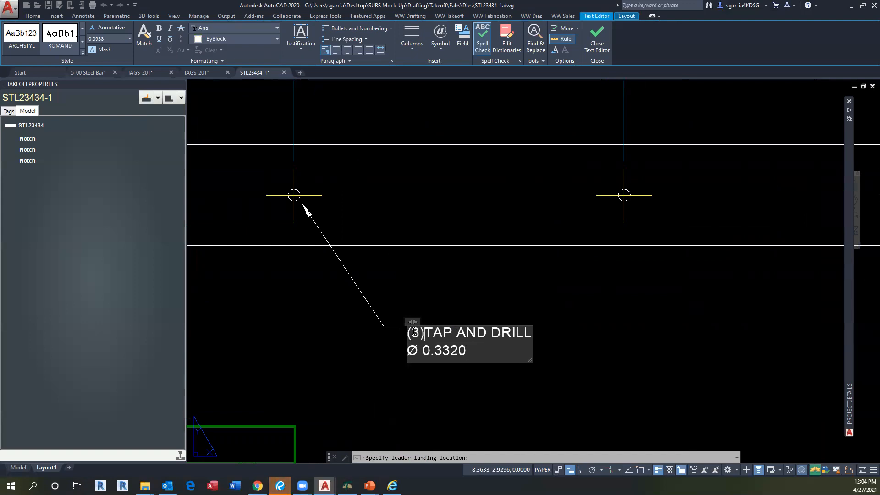
{"action": "key", "text": "Tab"}
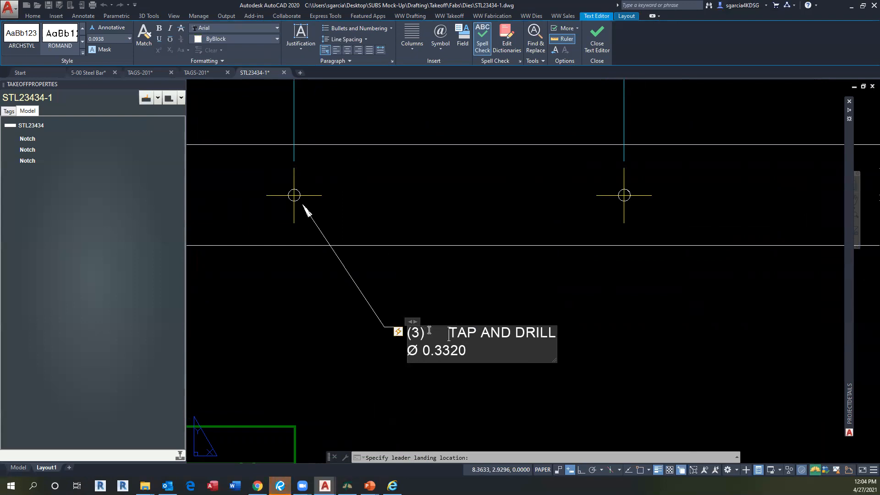
{"action": "key", "text": "ctrl+z"}
{"action": "left_click", "coordinate": [471, 300]}
{"action": "scroll", "coordinate": [459, 331], "scroll_direction": "down", "scroll_amount": 4}
{"action": "key", "text": "Escape"}
{"action": "mouse_move", "coordinate": [463, 331]}
{"action": "middle_mouse_down"}
{"action": "mouse_move", "coordinate": [455, 352]}
{"action": "mouse_move", "coordinate": [471, 324]}
{"action": "middle_mouse_up"}
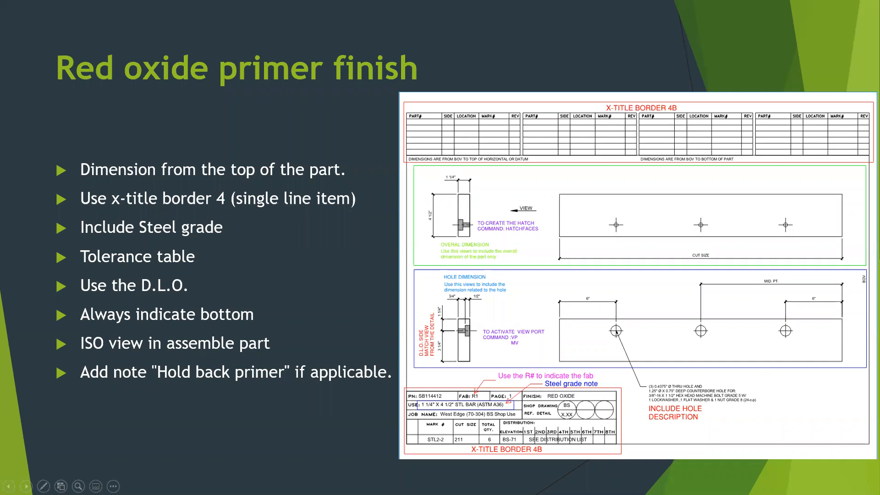
Return from the slide to the AutoCAD layout and append the fastener tag "[62-c-p]" after Ø 0.3320 in the leader note.
{"action": "key", "text": "alt+Tab"}
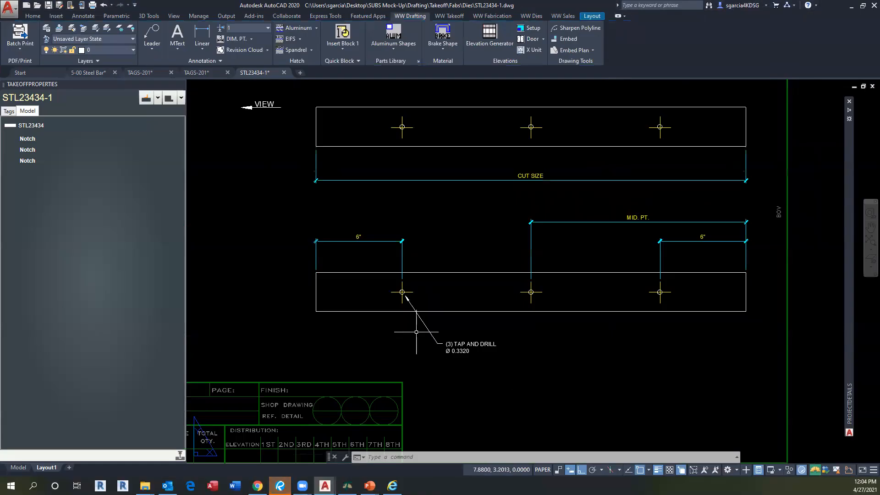
{"action": "middle_click_drag", "start_coordinate": [480, 349], "coordinate": [469, 339]}
{"action": "scroll", "coordinate": [468, 338], "scroll_direction": "up", "scroll_amount": 2}
{"action": "double_click", "coordinate": [462, 341]}
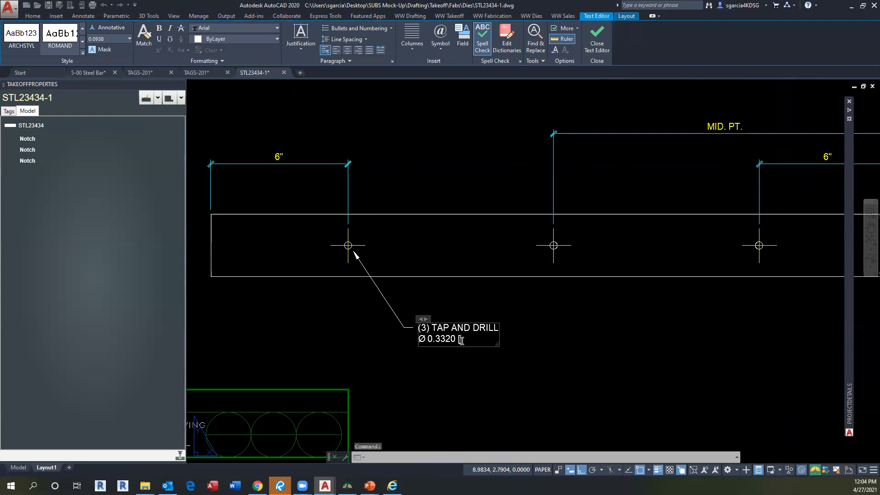
{"action": "type", "text": "-c-p"}
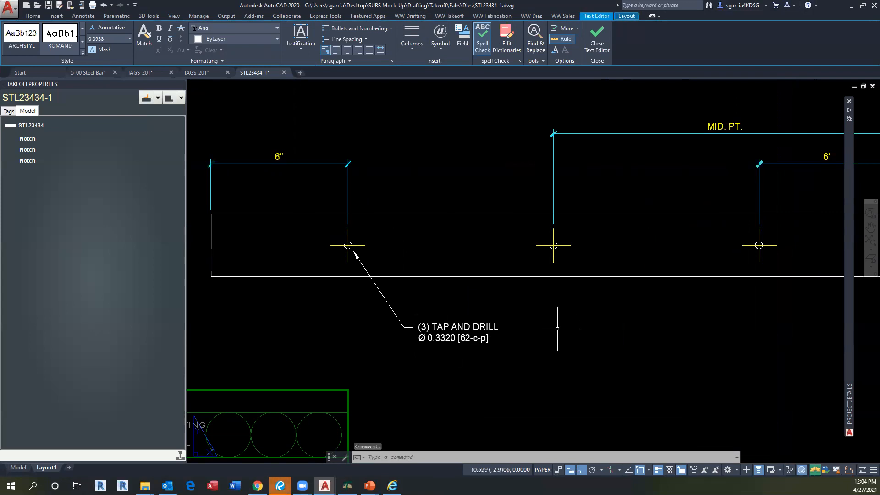
{"action": "key", "text": "Escape"}
{"action": "key", "text": "Escape"}
{"action": "key", "text": "Escape"}
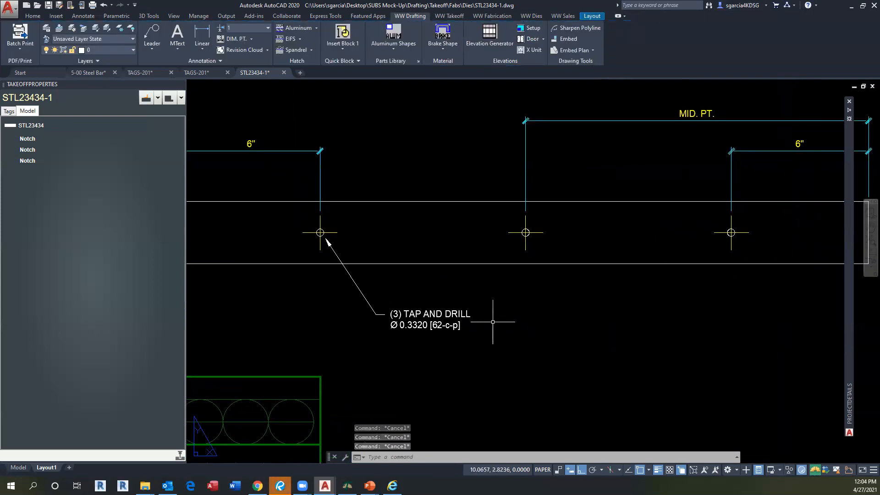
Run INSERTDESCRIPTIONS on the hole leader note to expand its 62-c-p tag into the fastener description.
{"action": "type", "text": "INSERT"}
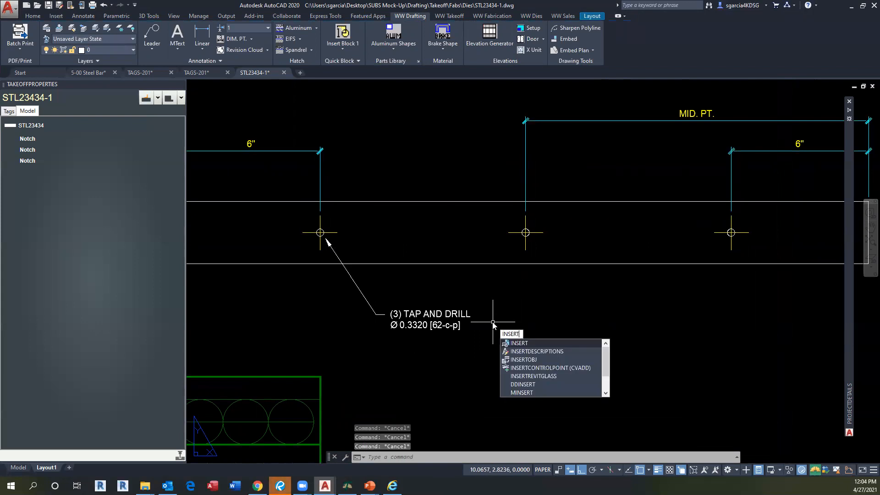
{"action": "key", "text": "Down"}
{"action": "key", "text": "Return"}
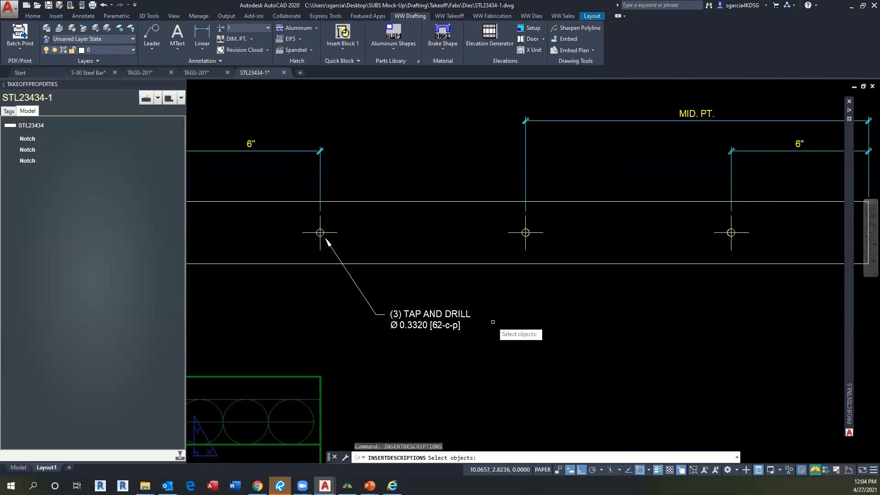
{"action": "left_click", "coordinate": [442, 325]}
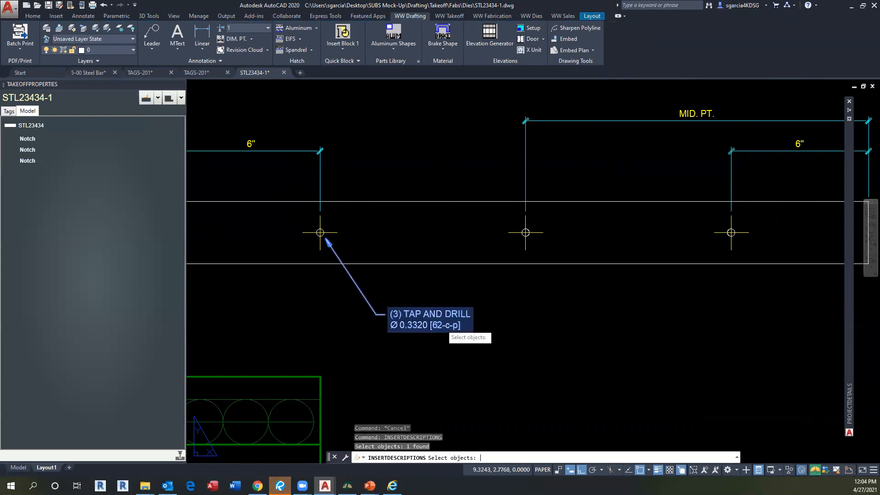
{"action": "key", "text": "Return"}
Add "FOR:" after Ø 0.3320, start the fastener description on a new line, and break it before "GRADE 5".
{"action": "double_click", "coordinate": [432, 325]}
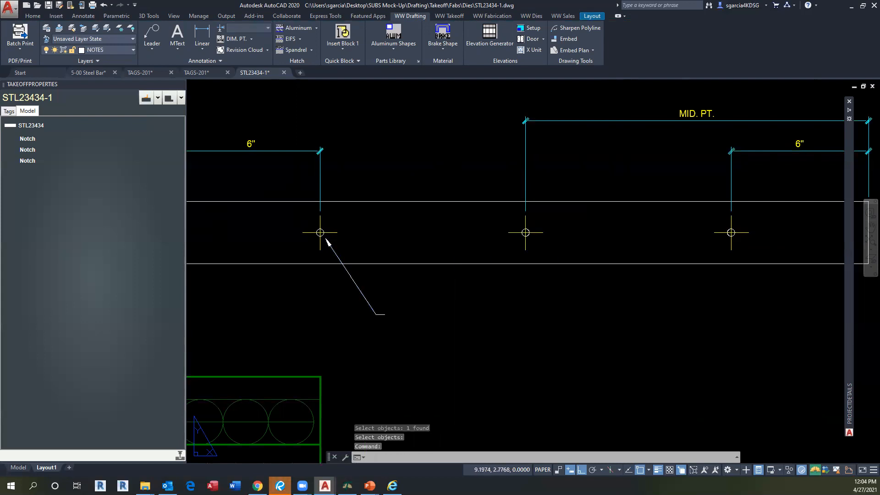
{"action": "type", "text": "FOR:"}
{"action": "key", "text": "Return"}
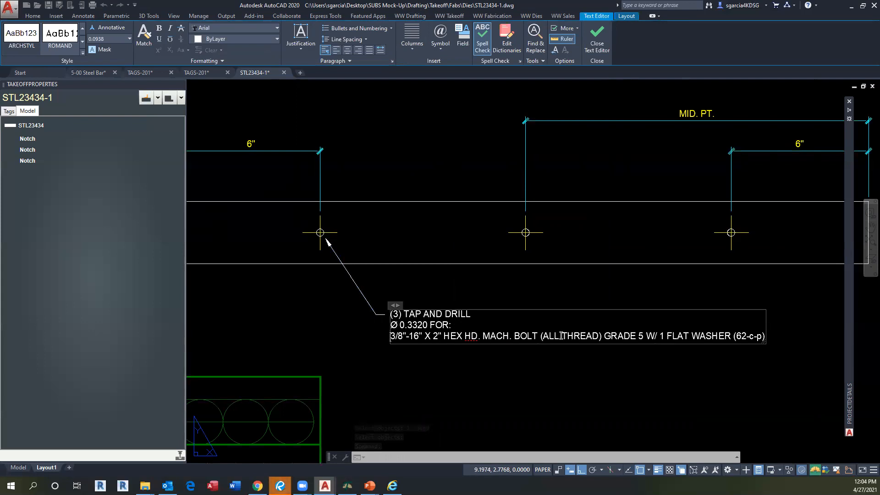
{"action": "left_click", "coordinate": [604, 337]}
{"action": "key", "text": "Return"}
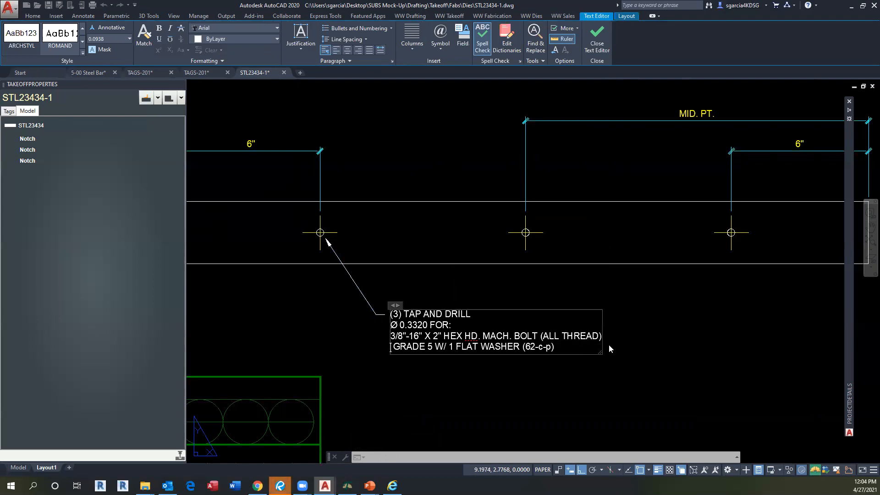
{"action": "left_click", "coordinate": [617, 347]}
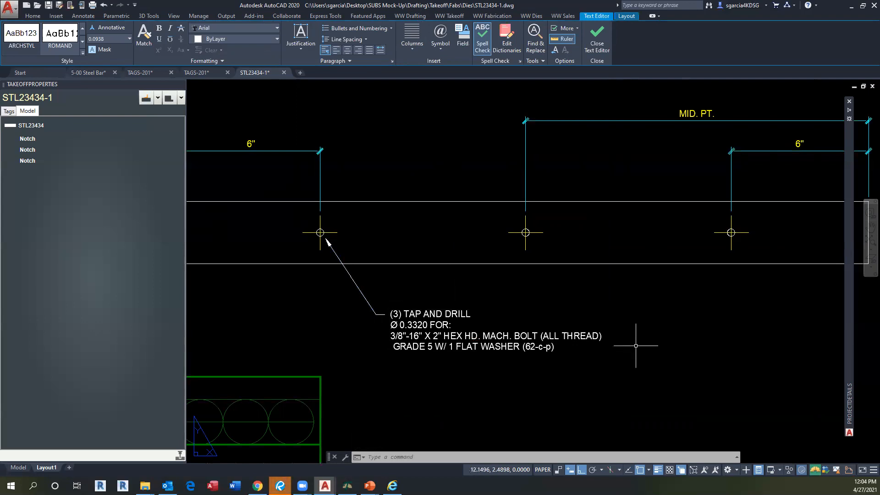
Join the note's first two lines into "(3) TAP AND DRILL Ø 0.3320 FOR:".
{"action": "double_click", "coordinate": [478, 316]}
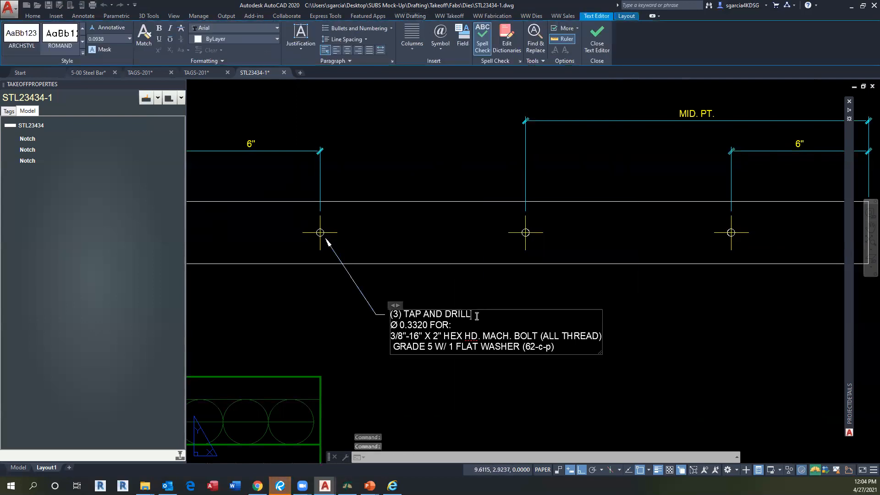
{"action": "key", "text": "Delete"}
{"action": "left_click", "coordinate": [637, 320]}
{"action": "key", "text": "Escape"}
Save the fab drawing and check the layout down to its title block.
{"action": "mouse_move", "coordinate": [483, 311]}
{"action": "middle_mouse_down"}
{"action": "mouse_move", "coordinate": [479, 323]}
{"action": "mouse_move", "coordinate": [487, 320]}
{"action": "middle_mouse_up"}
{"action": "scroll", "coordinate": [479, 324], "scroll_direction": "down", "scroll_amount": 2}
{"action": "scroll", "coordinate": [422, 285], "scroll_direction": "down", "scroll_amount": 2}
{"action": "middle_click_drag", "start_coordinate": [422, 285], "coordinate": [540, 284]}
{"action": "scroll", "coordinate": [509, 236], "scroll_direction": "down", "scroll_amount": 2}
{"action": "middle_click_drag", "start_coordinate": [503, 235], "coordinate": [468, 245]}
{"action": "left_click", "coordinate": [48, 5]}
{"action": "scroll", "coordinate": [443, 228], "scroll_direction": "up", "scroll_amount": 3}
{"action": "middle_click_drag", "start_coordinate": [442, 228], "coordinate": [400, 222]}
{"action": "scroll", "coordinate": [411, 216], "scroll_direction": "down", "scroll_amount": 3}
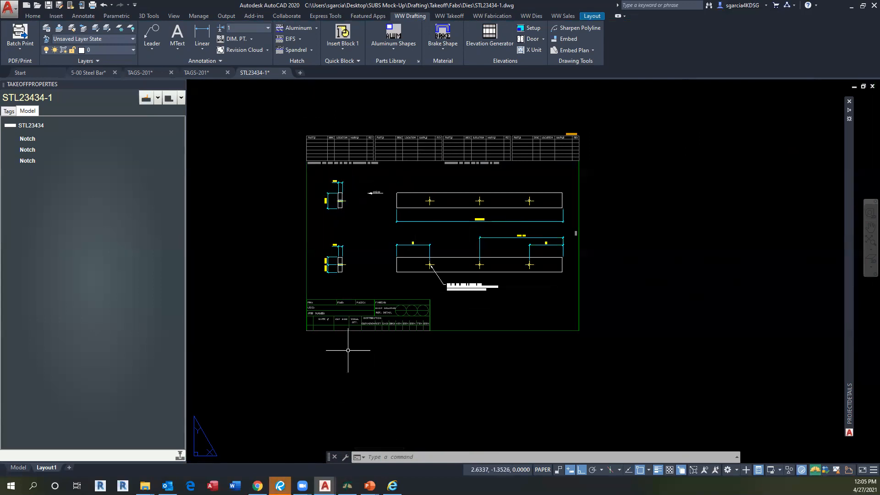
{"action": "scroll", "coordinate": [329, 318], "scroll_direction": "up", "scroll_amount": 2}
{"action": "scroll", "coordinate": [316, 312], "scroll_direction": "up", "scroll_amount": 2}
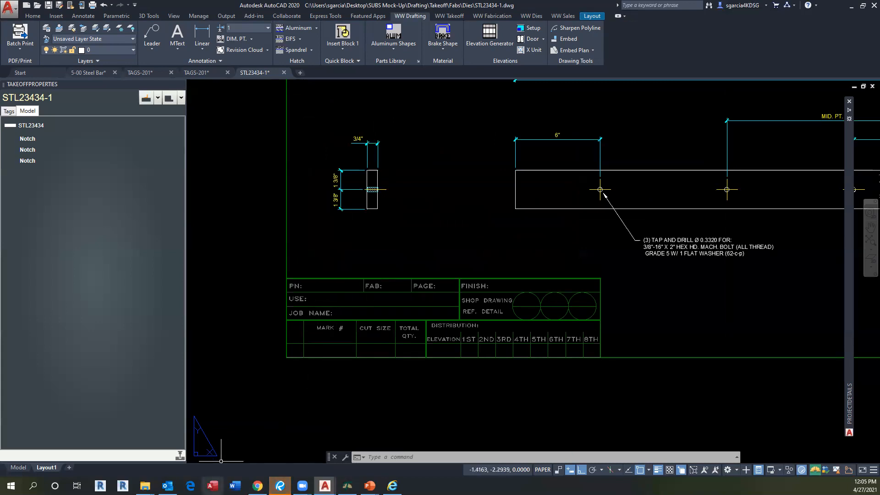
Switch to the Takeoff Program database, show its tables list, and open the DieInfoCustom table.
{"action": "left_click", "coordinate": [347, 486]}
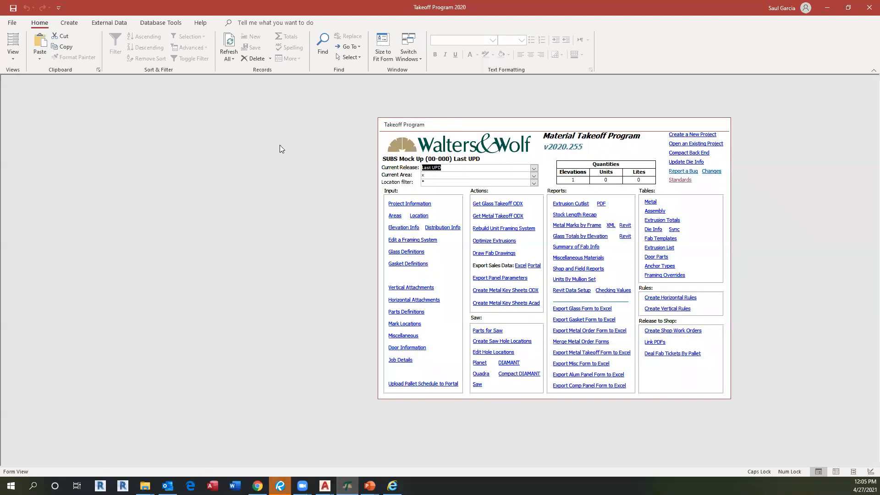
{"action": "key", "text": "F11"}
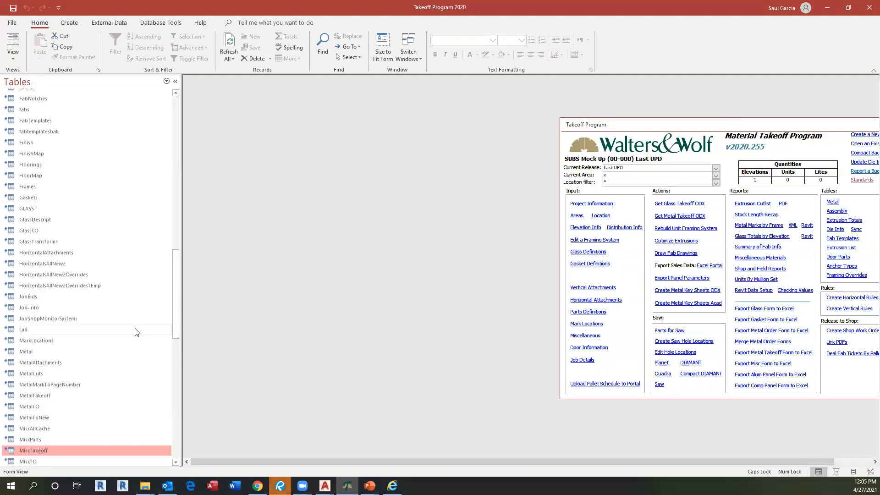
{"action": "scroll", "coordinate": [109, 325], "scroll_direction": "down", "scroll_amount": 10}
{"action": "scroll", "coordinate": [94, 327], "scroll_direction": "down", "scroll_amount": 3}
{"action": "scroll", "coordinate": [55, 337], "scroll_direction": "up", "scroll_amount": 4}
{"action": "scroll", "coordinate": [44, 293], "scroll_direction": "up", "scroll_amount": 7}
{"action": "scroll", "coordinate": [28, 191], "scroll_direction": "up", "scroll_amount": 7}
{"action": "scroll", "coordinate": [35, 212], "scroll_direction": "up", "scroll_amount": 3}
{"action": "scroll", "coordinate": [28, 193], "scroll_direction": "up", "scroll_amount": 2}
{"action": "left_click", "coordinate": [32, 154]}
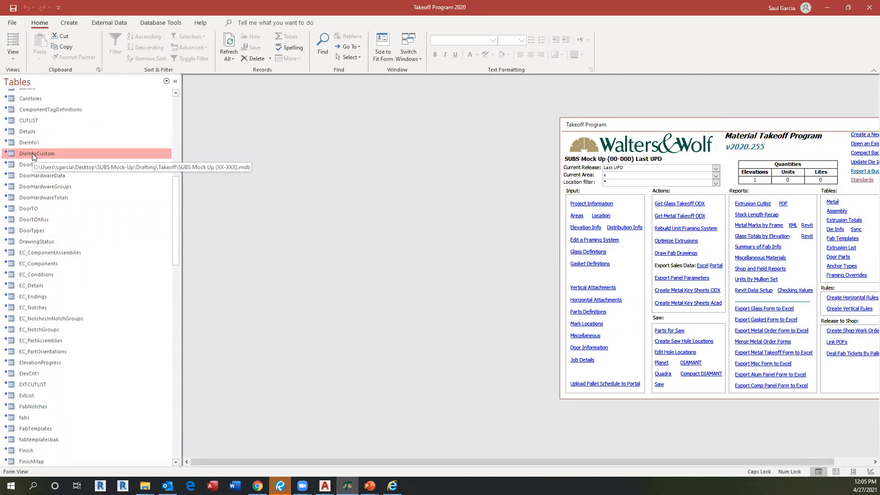
{"action": "double_click", "coordinate": [38, 152]}
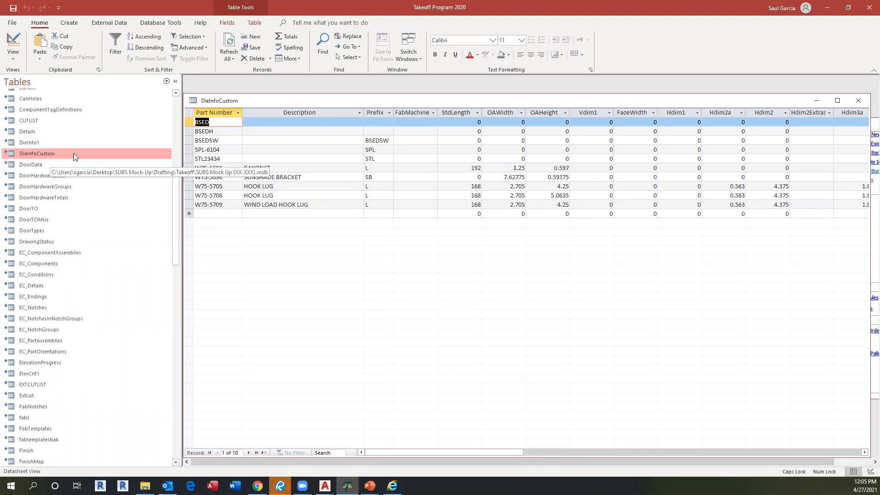
Examine the STL23434 description field in DieInfoCustom, briefly opening and closing the DieInfo1 table for comparison.
{"action": "left_click", "coordinate": [255, 159]}
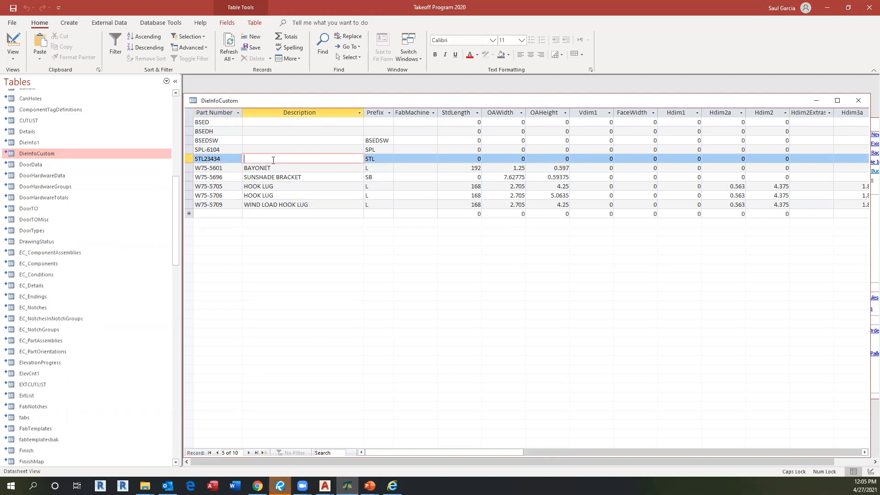
{"action": "left_click", "coordinate": [30, 143]}
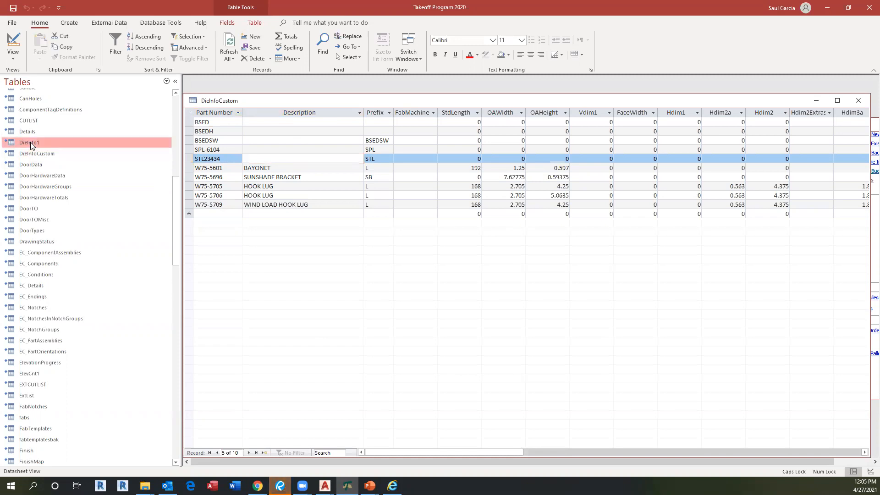
{"action": "double_click", "coordinate": [30, 142]}
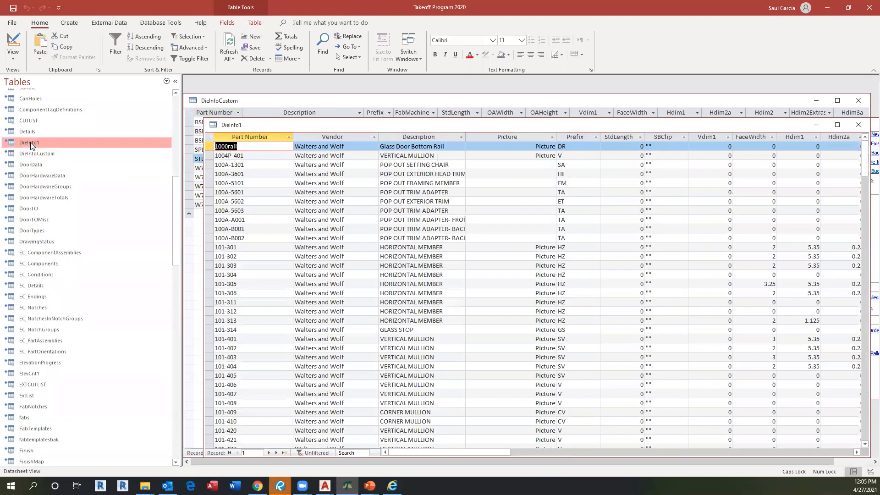
{"action": "left_click", "coordinate": [858, 125]}
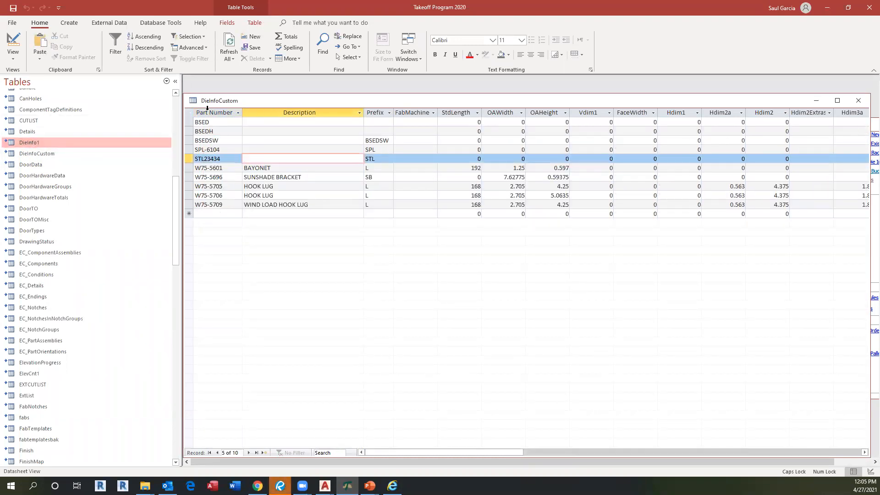
{"action": "left_click", "coordinate": [45, 153]}
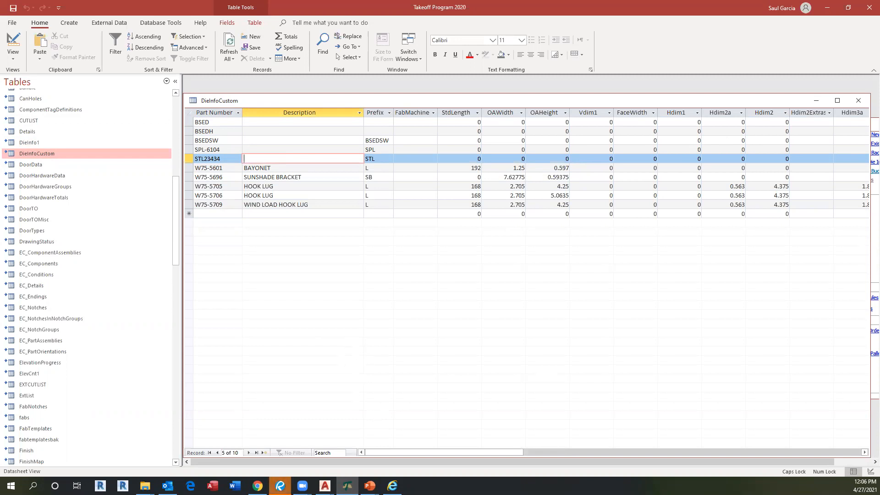
Switch to the SUBS Mock-Up shop drawings in Revu and look up the Miscellaneous Steel notes on page 0.01.
{"action": "left_click", "coordinate": [369, 486]}
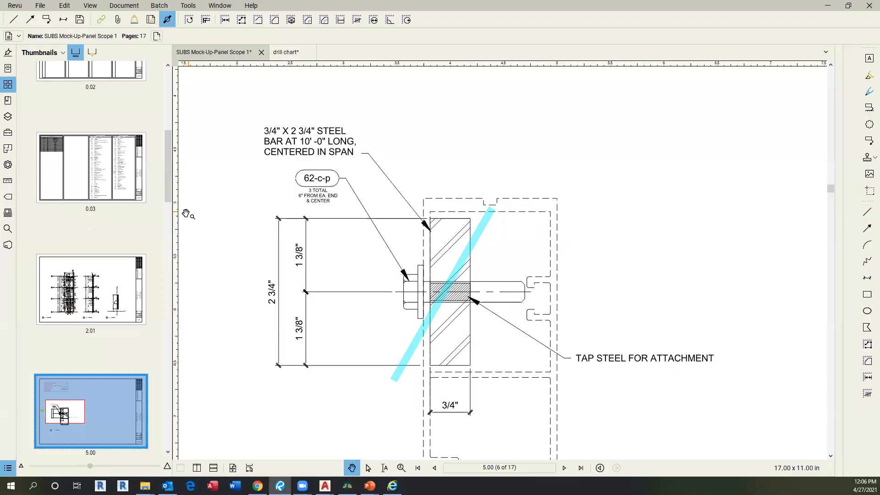
{"action": "scroll", "coordinate": [90, 148], "scroll_direction": "up", "scroll_amount": 5}
{"action": "left_click", "coordinate": [92, 247]}
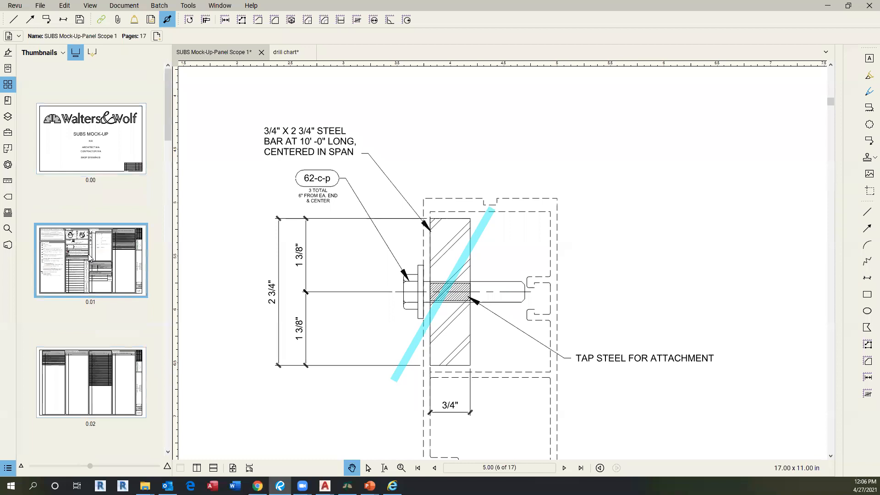
{"action": "left_click_drag", "start_coordinate": [303, 213], "coordinate": [354, 225]}
{"action": "scroll", "coordinate": [270, 226], "scroll_direction": "up", "scroll_amount": 1}
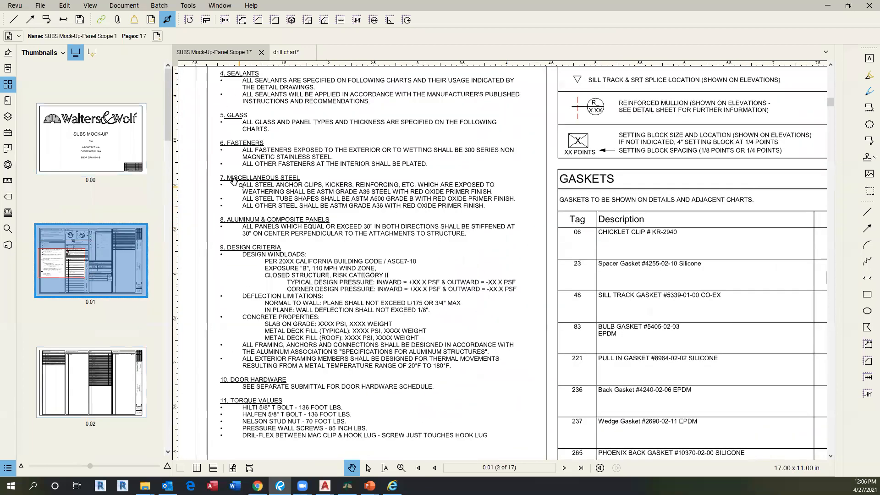
Examine the ASTM steel grade and primer finish requirements in the Miscellaneous Steel notes on page 0.01.
{"action": "left_click_drag", "start_coordinate": [242, 138], "coordinate": [250, 214]}
{"action": "mouse_move", "coordinate": [246, 154]}
{"action": "left_mouse_down"}
{"action": "mouse_move", "coordinate": [246, 176]}
{"action": "mouse_move", "coordinate": [246, 161]}
{"action": "left_mouse_up"}
{"action": "left_click_drag", "start_coordinate": [256, 342], "coordinate": [263, 264]}
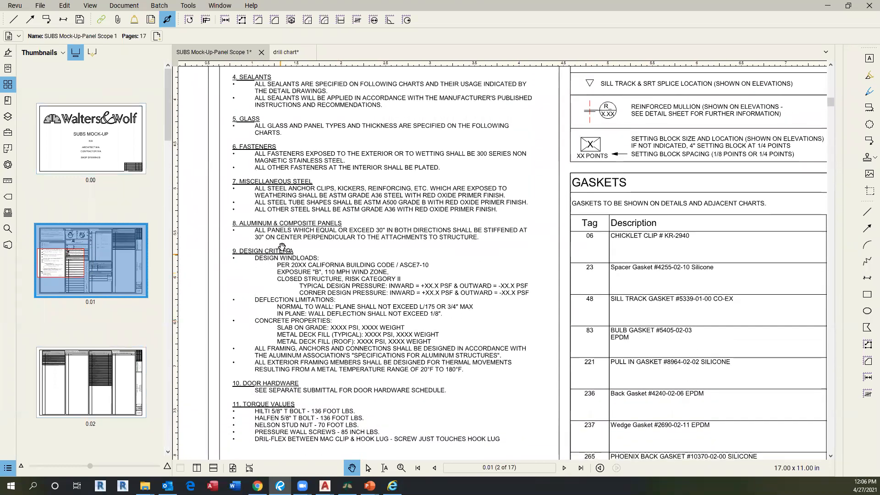
{"action": "left_click_drag", "start_coordinate": [336, 180], "coordinate": [330, 219]}
{"action": "scroll", "coordinate": [330, 219], "scroll_direction": "down", "scroll_amount": 1}
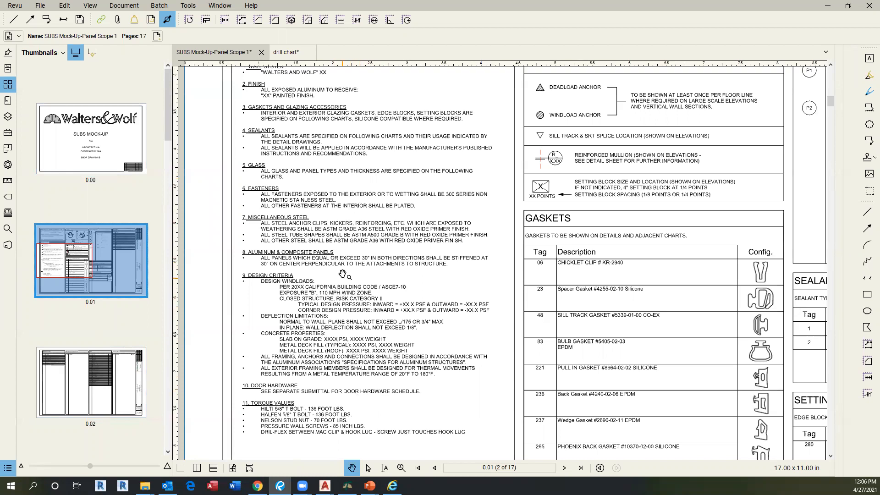
Go to page 5.00 of the shop drawings to view the steel bar detail.
{"action": "mouse_move", "coordinate": [280, 486]}
{"action": "mouse_move", "coordinate": [325, 486]}
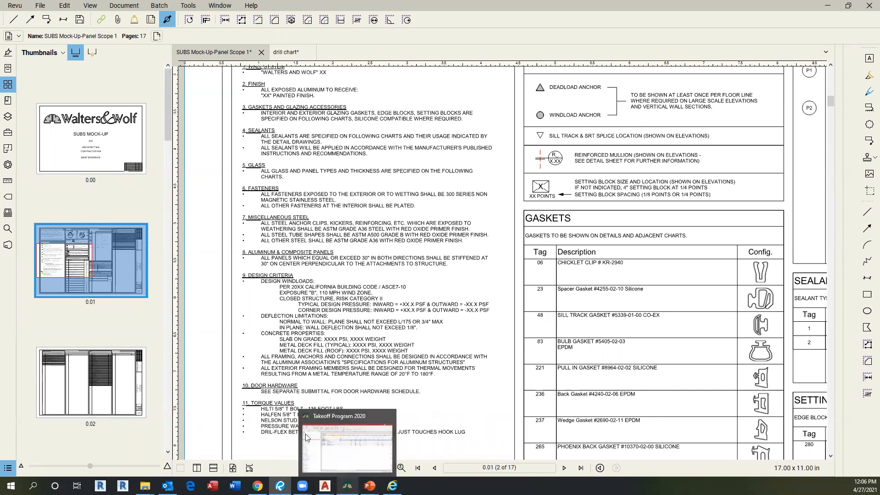
{"action": "left_click", "coordinate": [499, 467]}
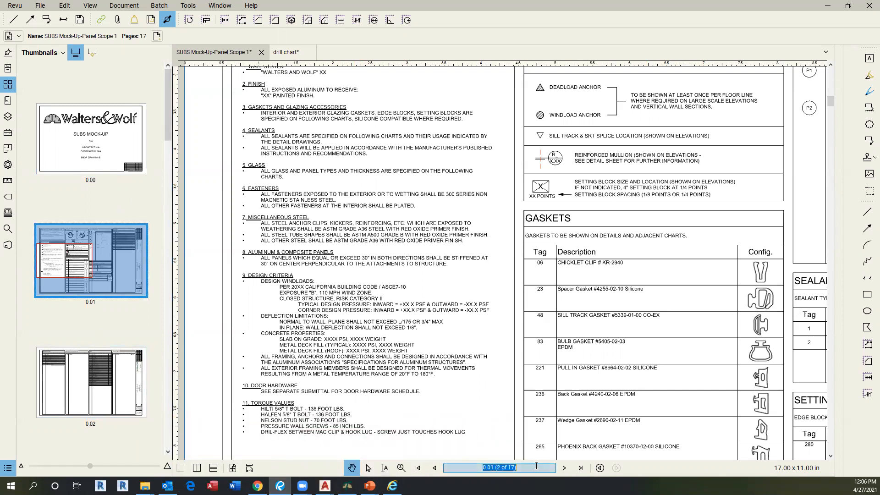
{"action": "type", "text": "500"}
{"action": "key", "text": "Return"}
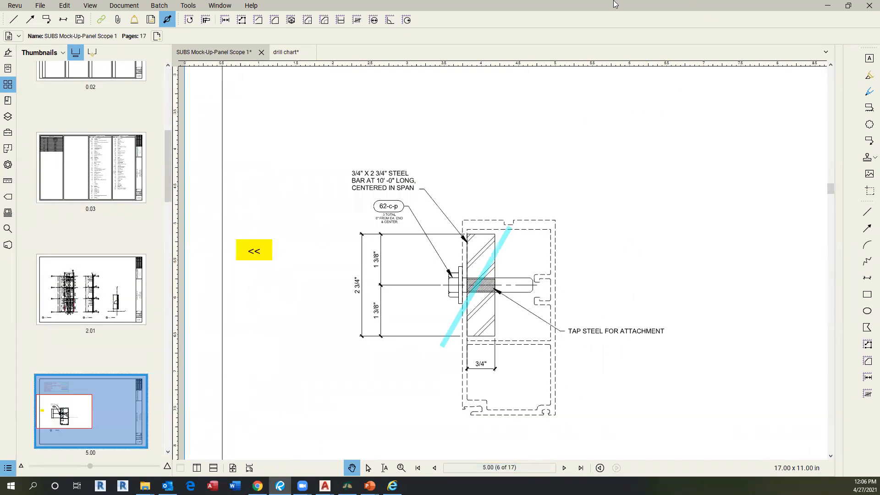
Reduce the Revu window and place it beside the Takeoff Program's DieInfoCustom table, narrowing the thumbnails so the steel bar callout is readable.
{"action": "double_click", "coordinate": [617, 11]}
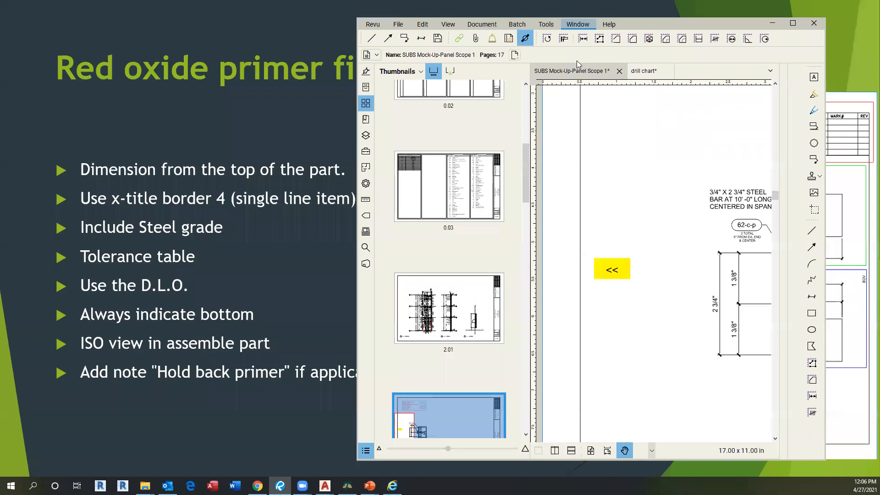
{"action": "mouse_move", "coordinate": [325, 486]}
{"action": "left_click", "coordinate": [497, 451]}
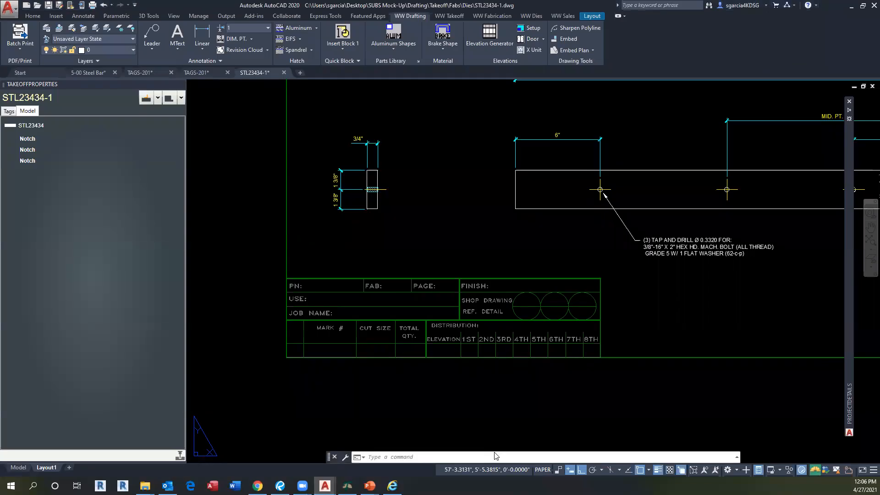
{"action": "left_click", "coordinate": [348, 486]}
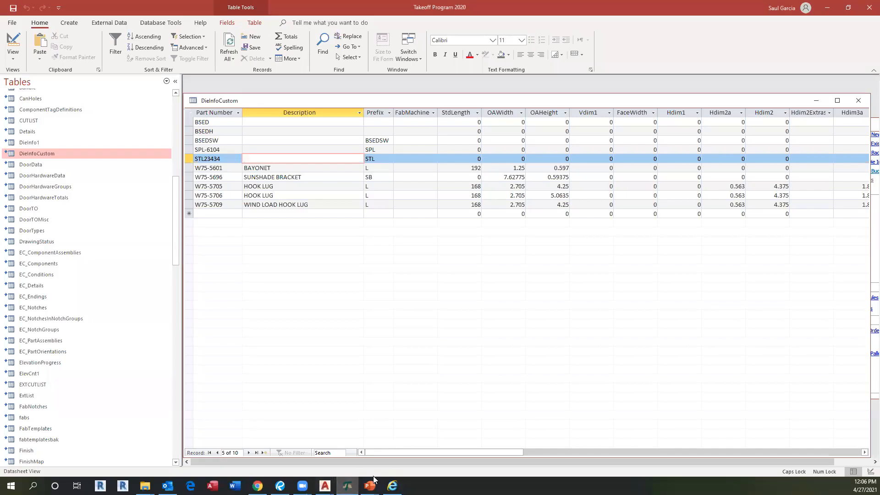
{"action": "left_click", "coordinate": [280, 486]}
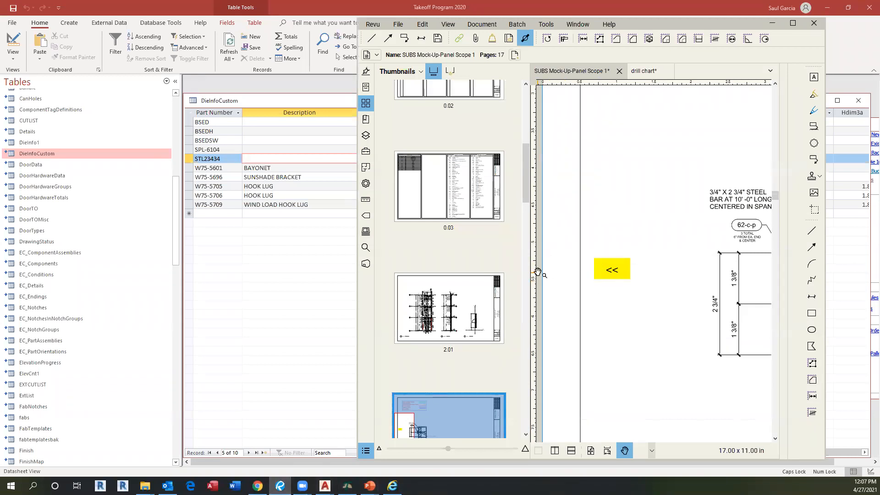
{"action": "left_click_drag", "start_coordinate": [528, 278], "coordinate": [467, 275]}
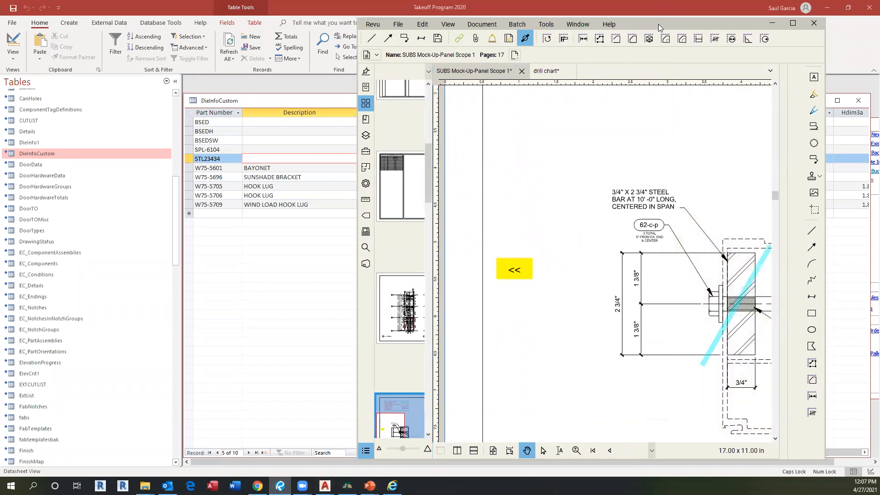
{"action": "left_click_drag", "start_coordinate": [658, 24], "coordinate": [879, 24]}
Enter 3/4" X 2 3/4" STL BAR (ASTM A-36) as the STL23434 description, check the record, and close the DieInfoCustom table.
{"action": "left_click", "coordinate": [264, 160]}
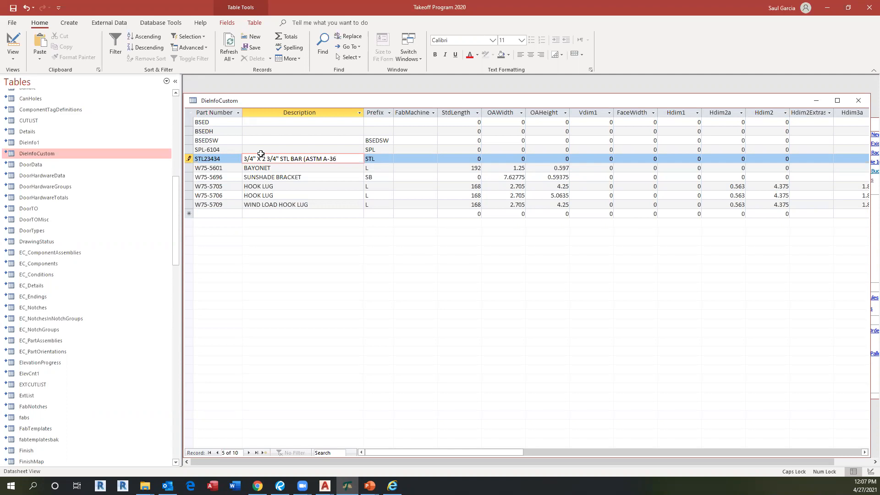
{"action": "left_click", "coordinate": [283, 141]}
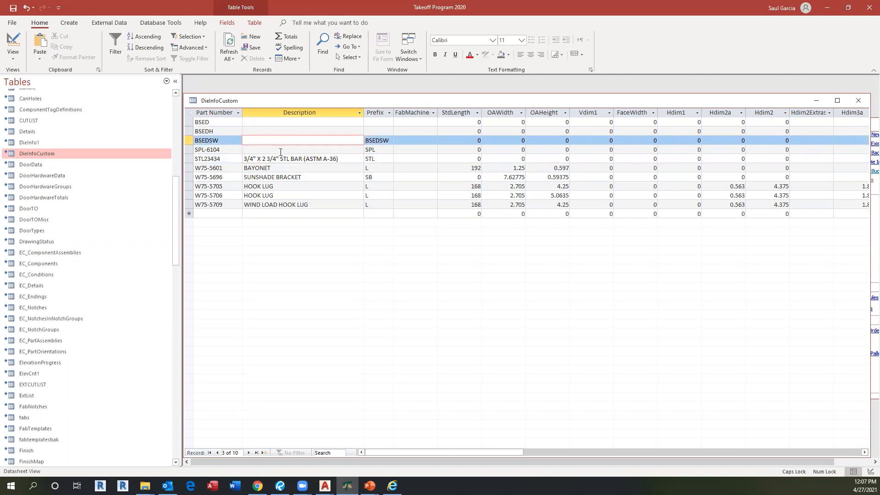
{"action": "left_click", "coordinate": [283, 151]}
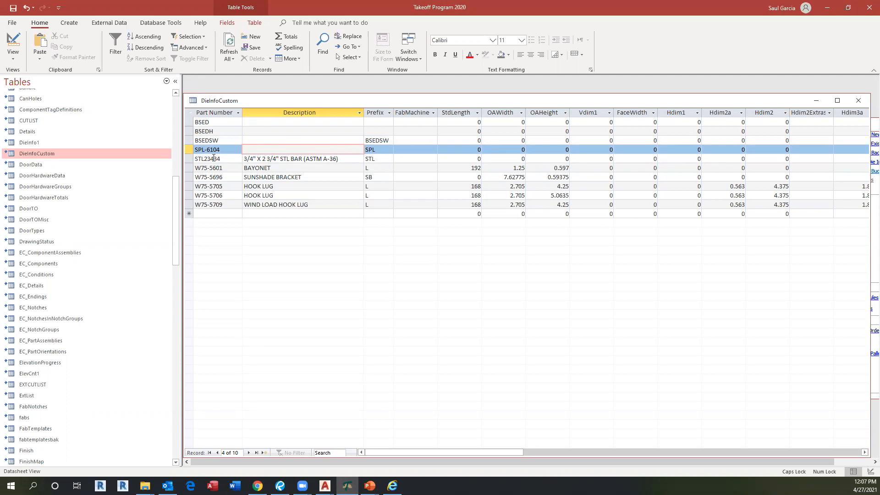
{"action": "left_click", "coordinate": [251, 158]}
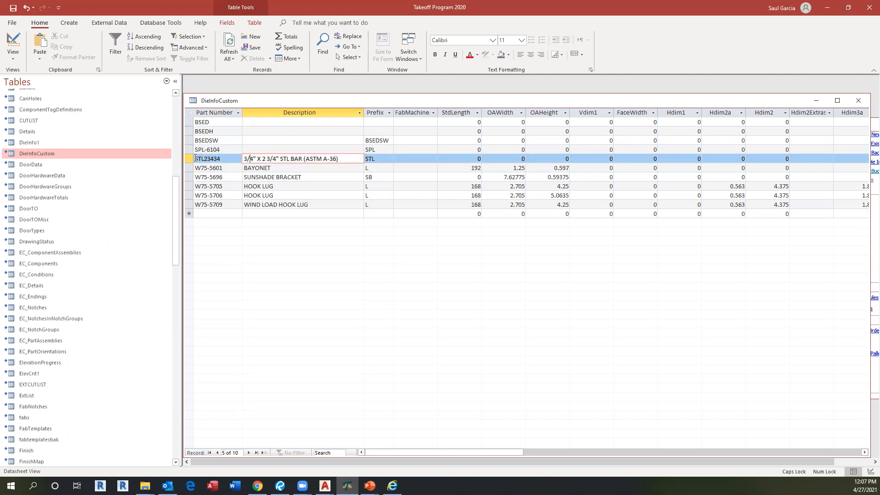
{"action": "left_click", "coordinate": [857, 102]}
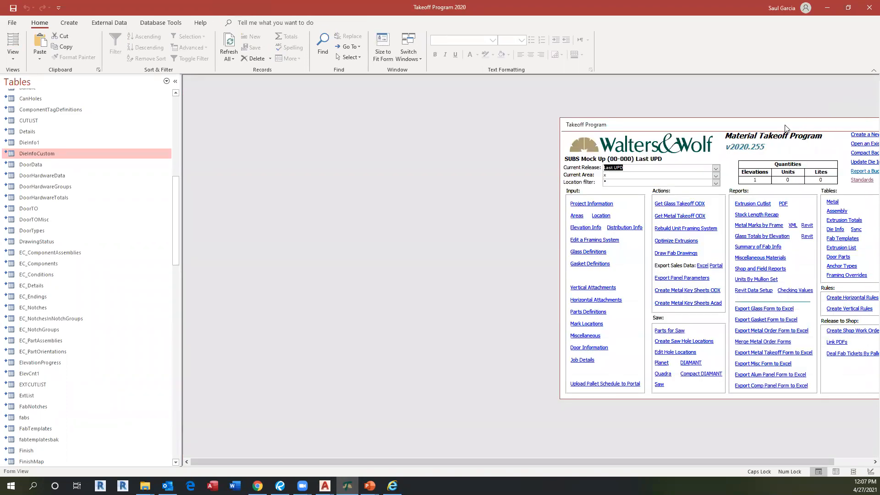
Switch to the PowerPoint slideshow, review the Red oxide primer finish requirements, and advance to the following slide.
{"action": "key", "text": "alt+Tab"}
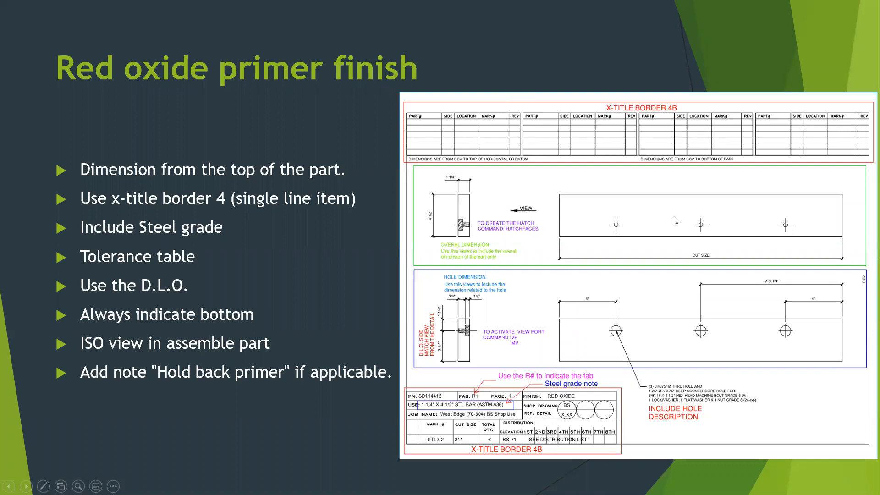
{"action": "left_click", "coordinate": [581, 57]}
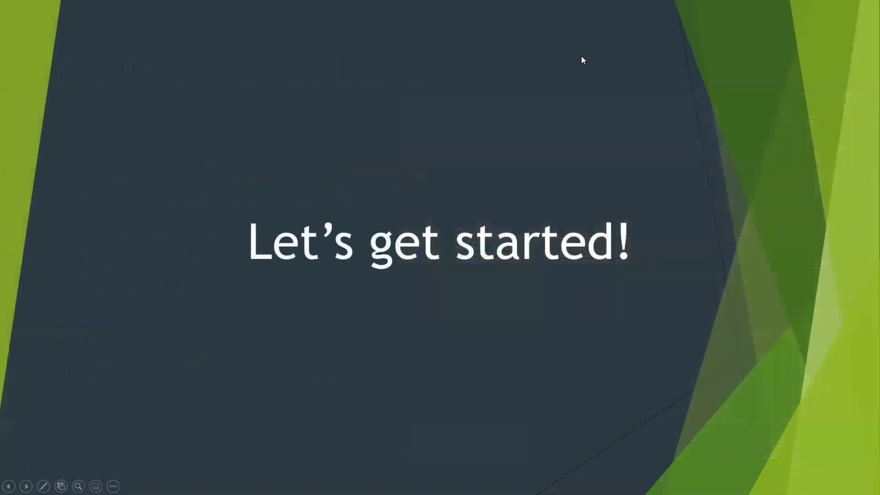